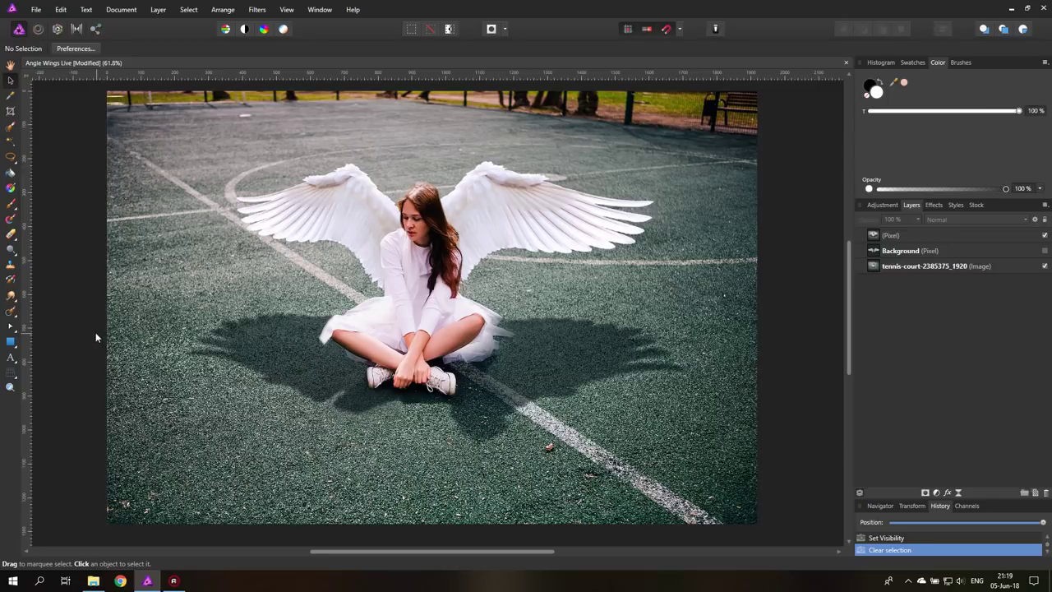
# Hide the finished composite layer, show the Background wings layer, and reposition the wings over the seated woman's shoulders.
pyautogui.click(1044, 235)
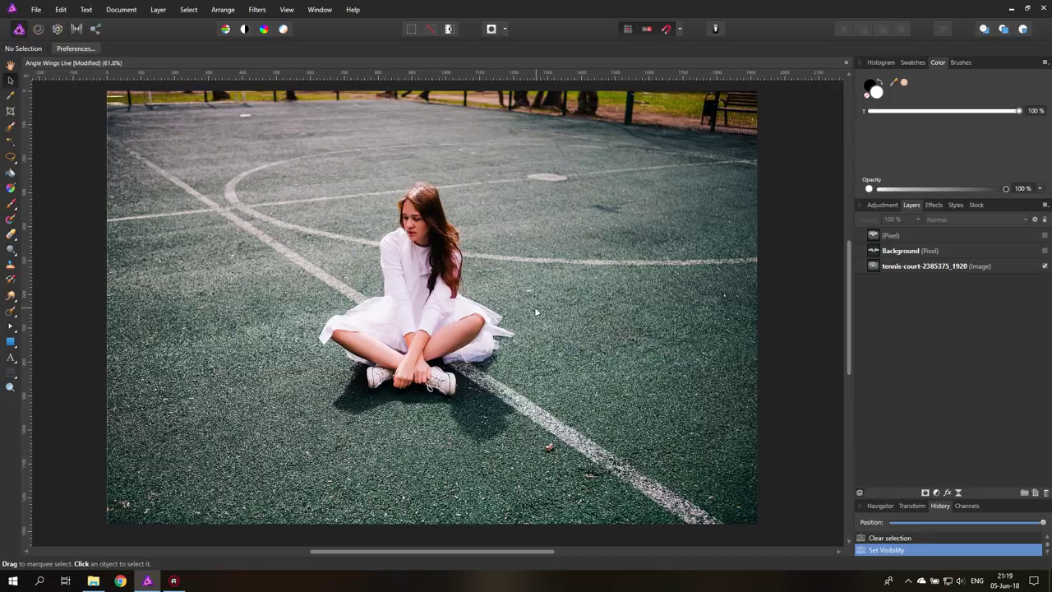
pyautogui.click(1044, 251)
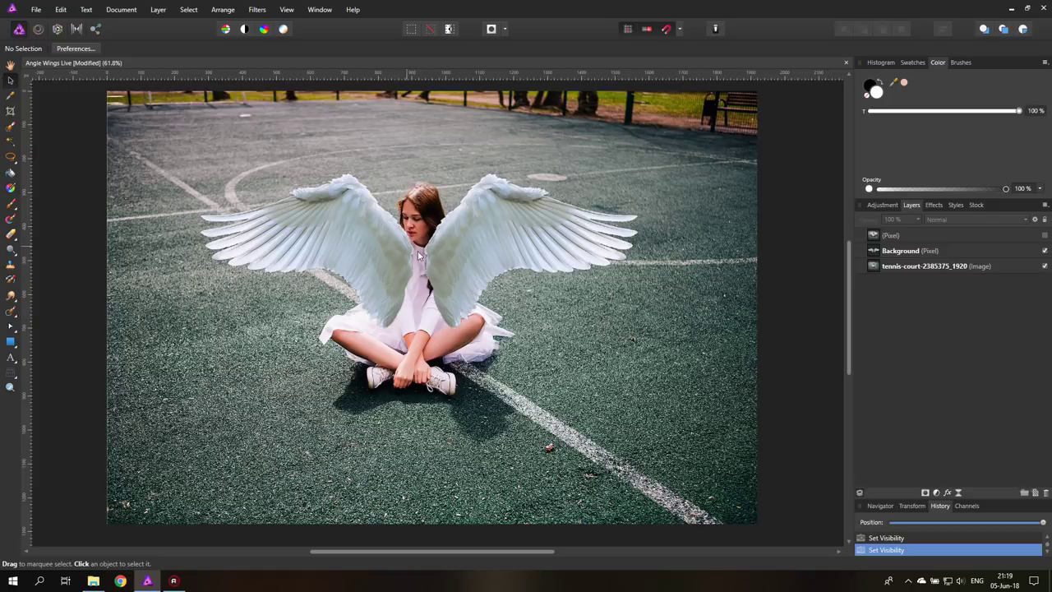
pyautogui.click(459, 244)
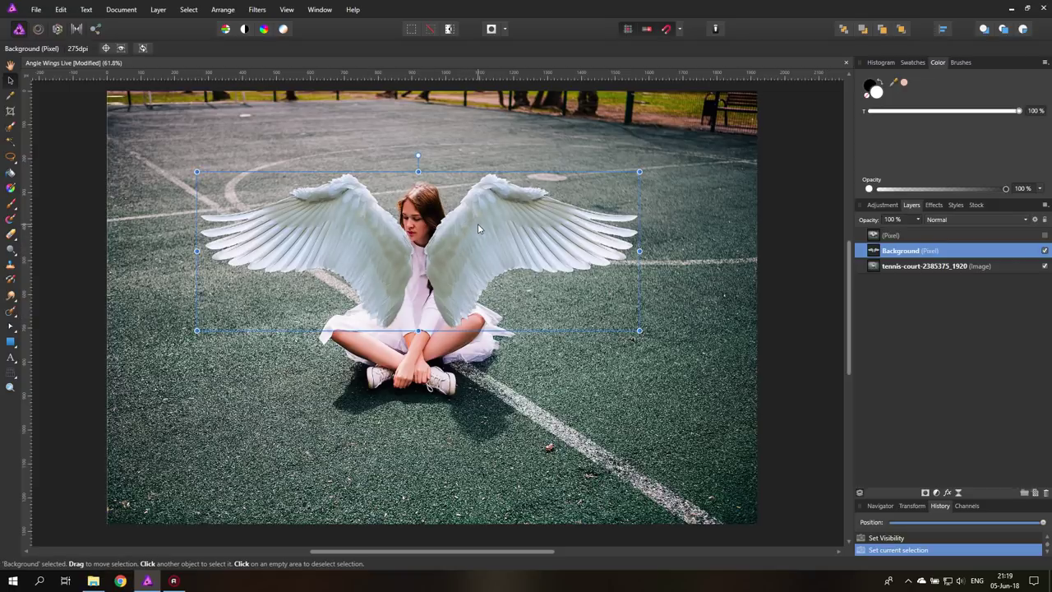
pyautogui.moveTo(465, 247); pyautogui.dragTo(473, 221)
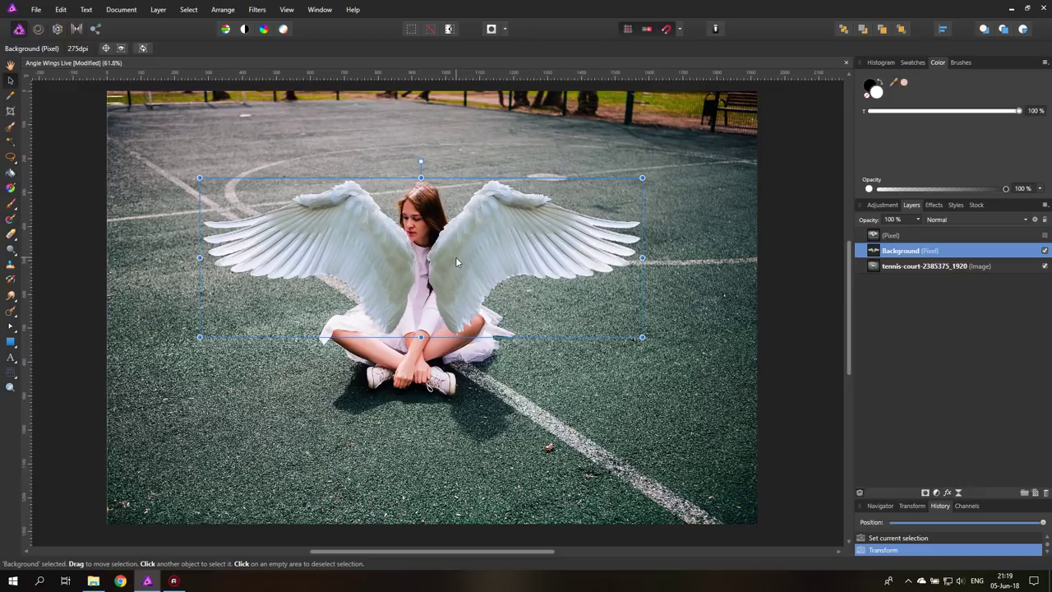
# Rename the Background wings layer to "Wings" and duplicate it.
pyautogui.doubleClick(901, 251)
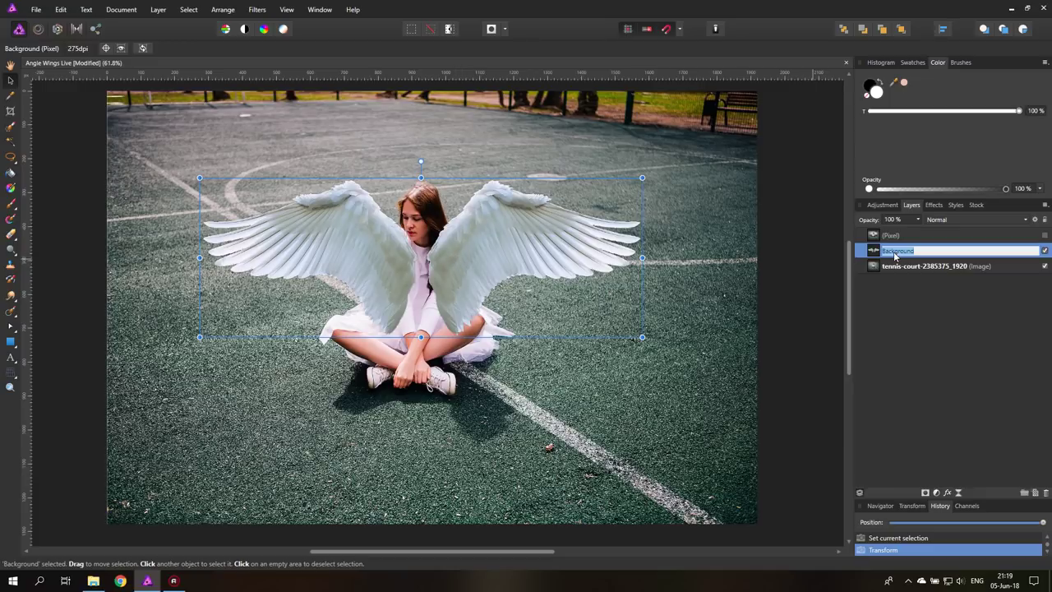
pyautogui.write('Wings')
pyautogui.press('Return')
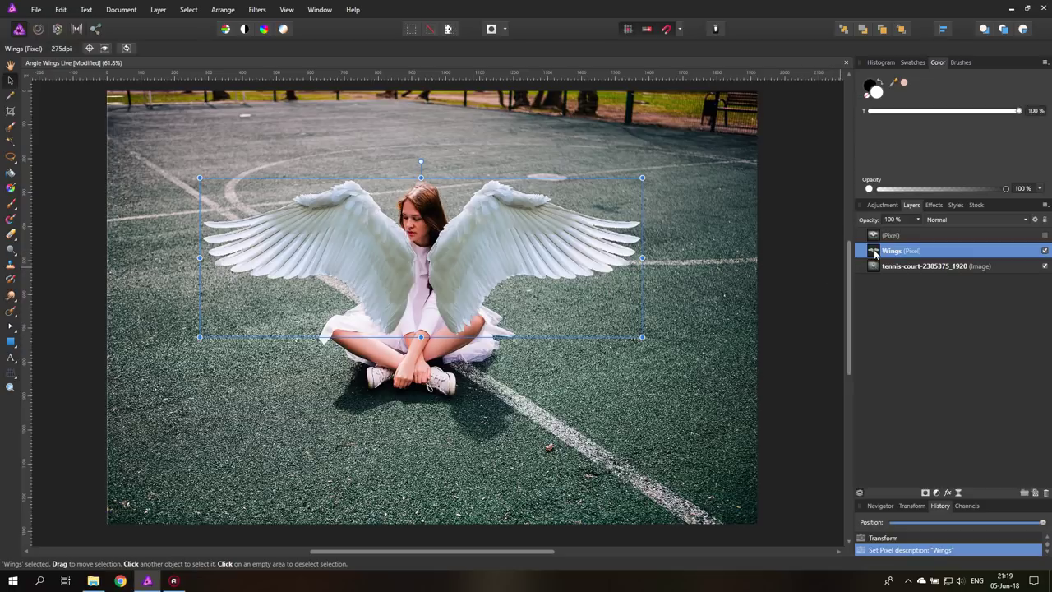
pyautogui.rightClick(873, 254)
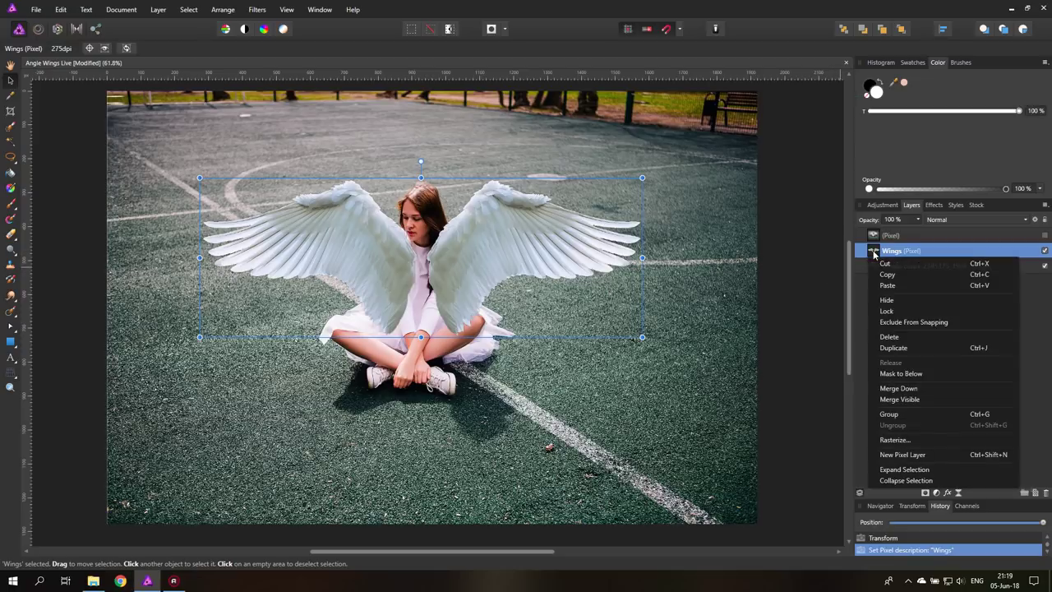
pyautogui.click(904, 355)
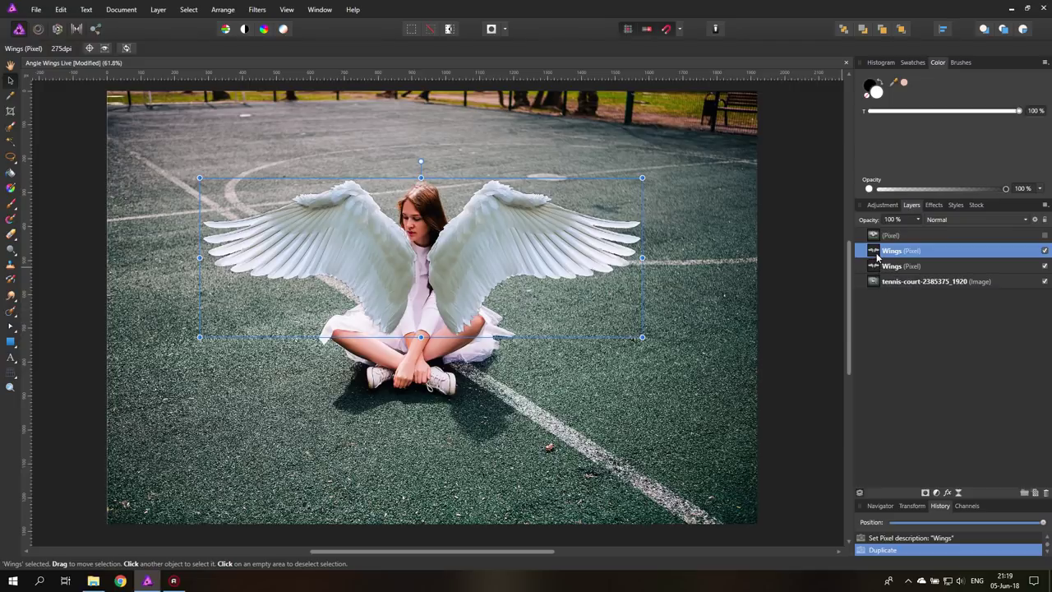
# Start a single-plane Perspective distortion on the upper Wings copy, pulling its left-hand corners inward, with the original Wings layer hidden.
pyautogui.click(11, 375)
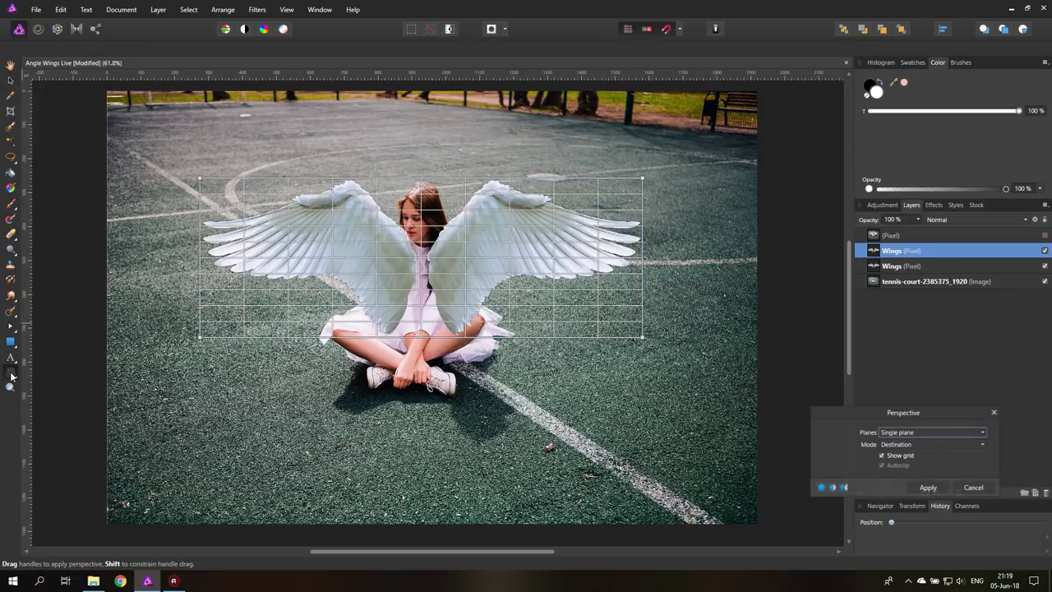
pyautogui.moveTo(200, 180); pyautogui.dragTo(213, 168)
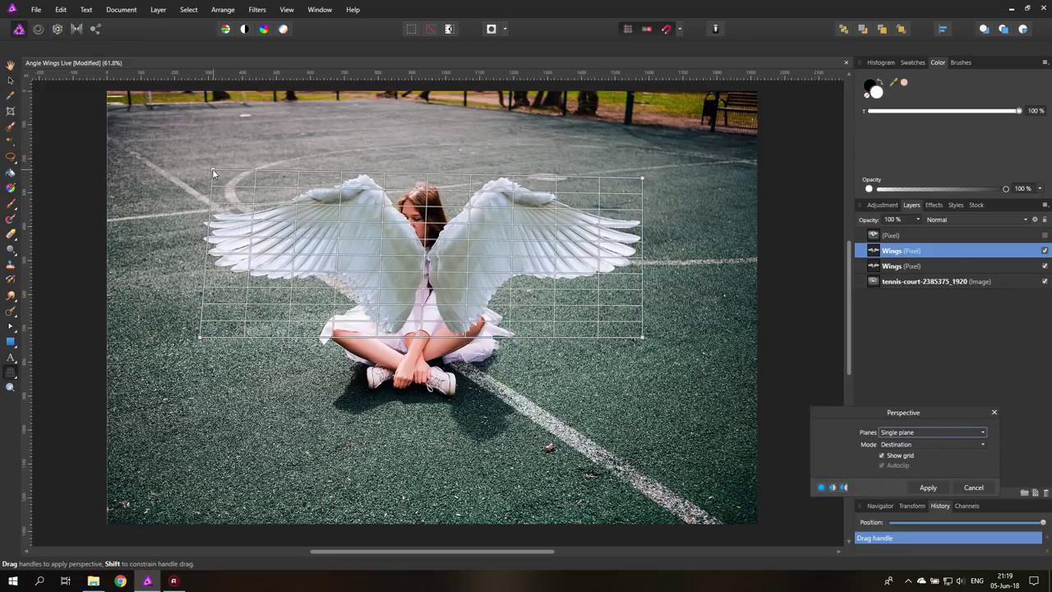
pyautogui.moveTo(198, 337); pyautogui.dragTo(218, 315)
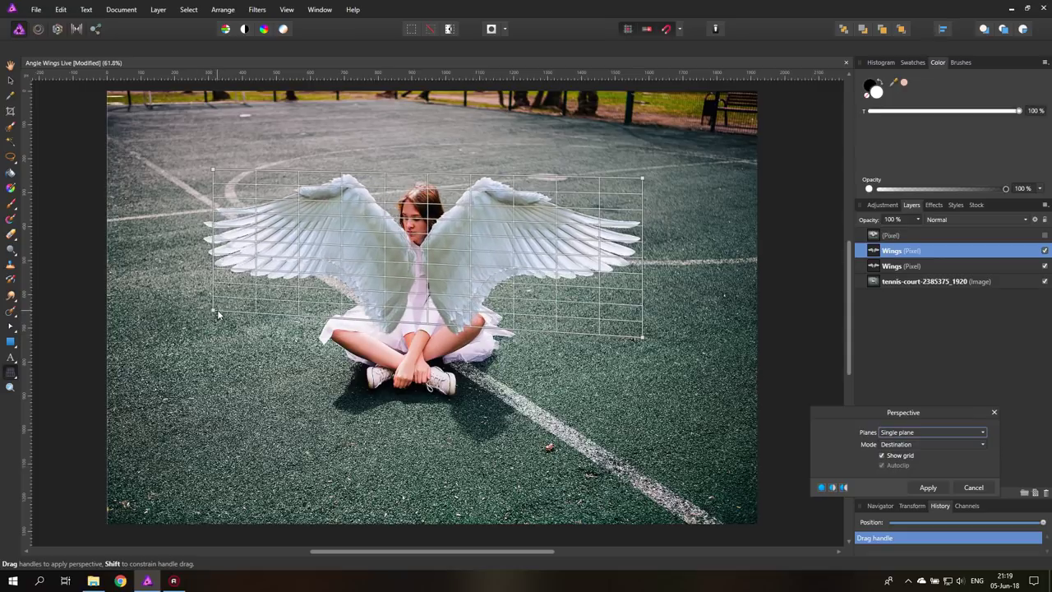
pyautogui.click(1044, 265)
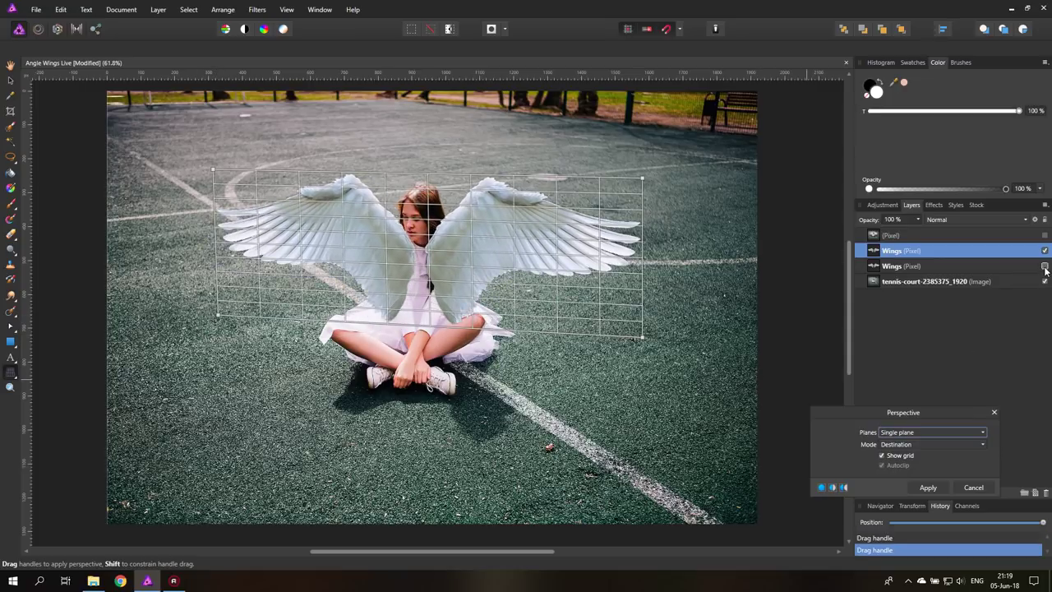
pyautogui.moveTo(218, 316); pyautogui.dragTo(221, 310)
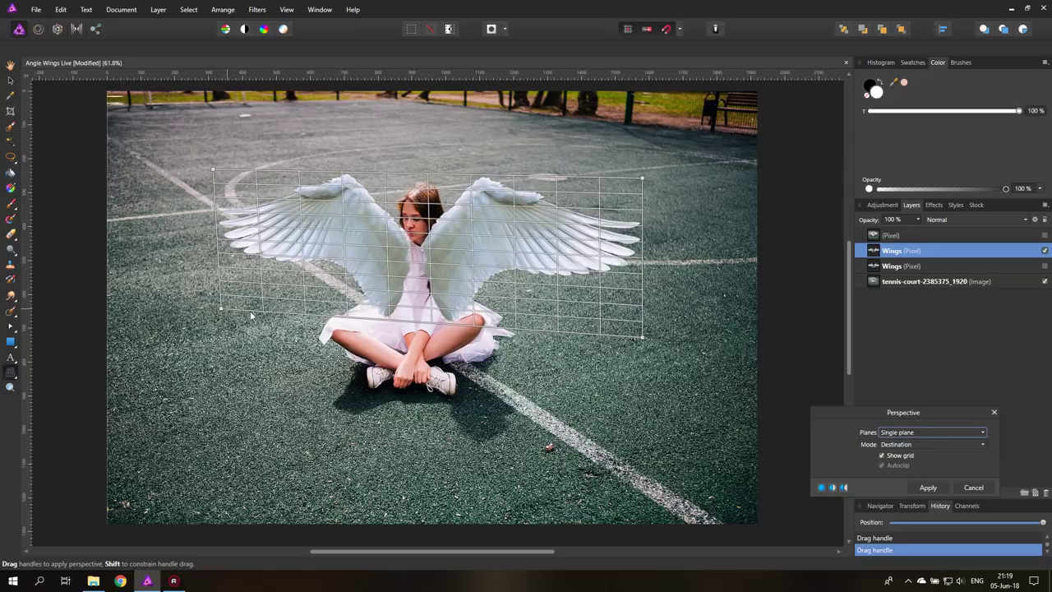
# Shape the remaining perspective corners so the wings taper inward toward their base, apply the distortion, and compare with the wings hidden and shown.
pyautogui.moveTo(642, 337)
pyautogui.mouseDown()
pyautogui.moveTo(634, 313)
pyautogui.moveTo(626, 324)
pyautogui.mouseUp()
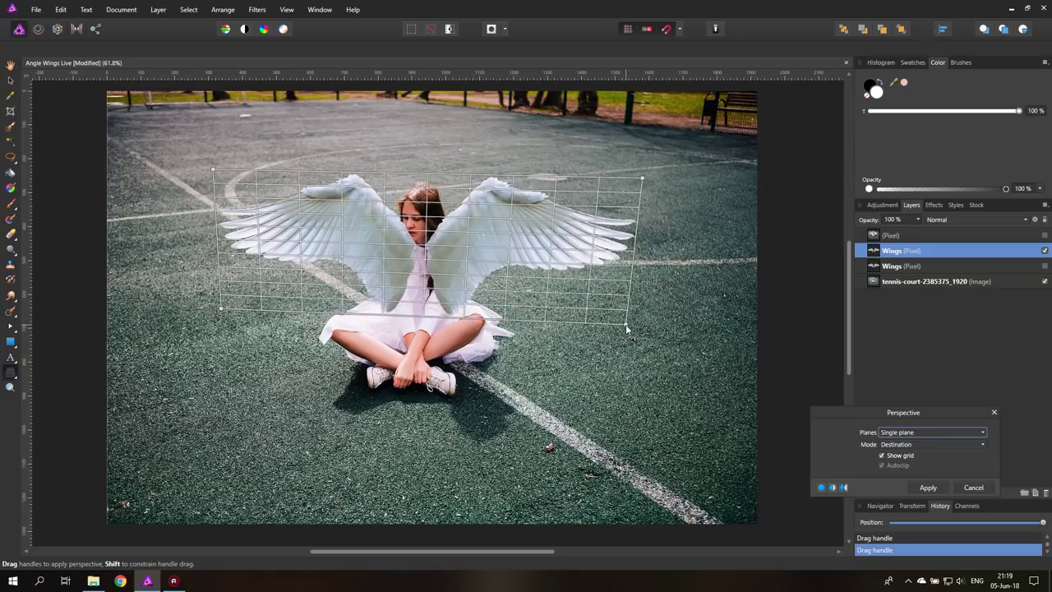
pyautogui.moveTo(642, 175)
pyautogui.mouseDown()
pyautogui.moveTo(609, 156)
pyautogui.moveTo(576, 156)
pyautogui.moveTo(612, 168)
pyautogui.moveTo(625, 187)
pyautogui.moveTo(627, 173)
pyautogui.mouseUp()
pyautogui.moveTo(630, 328); pyautogui.dragTo(592, 318)
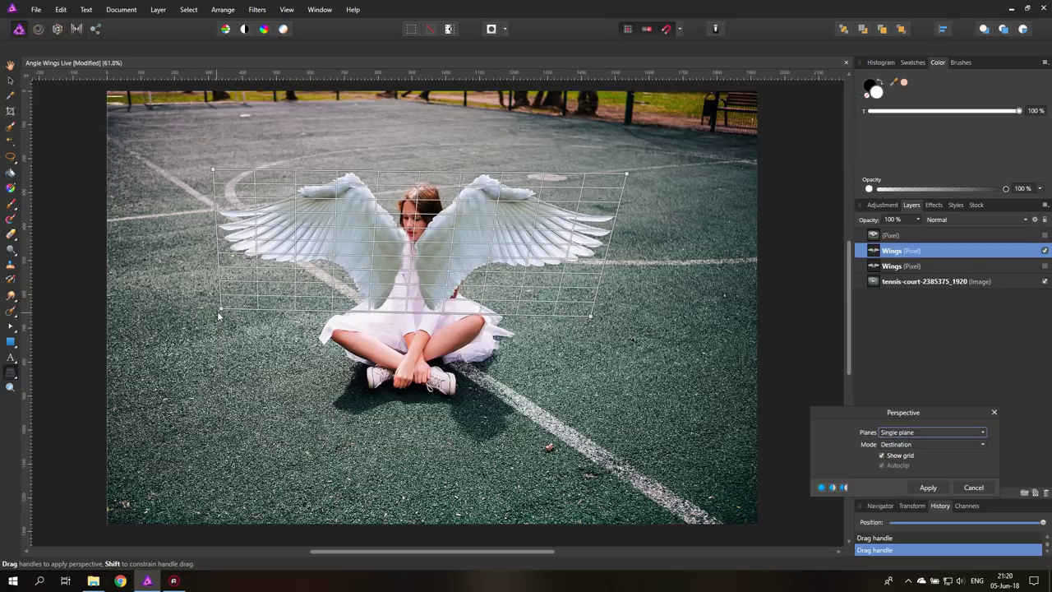
pyautogui.moveTo(222, 310); pyautogui.dragTo(259, 304)
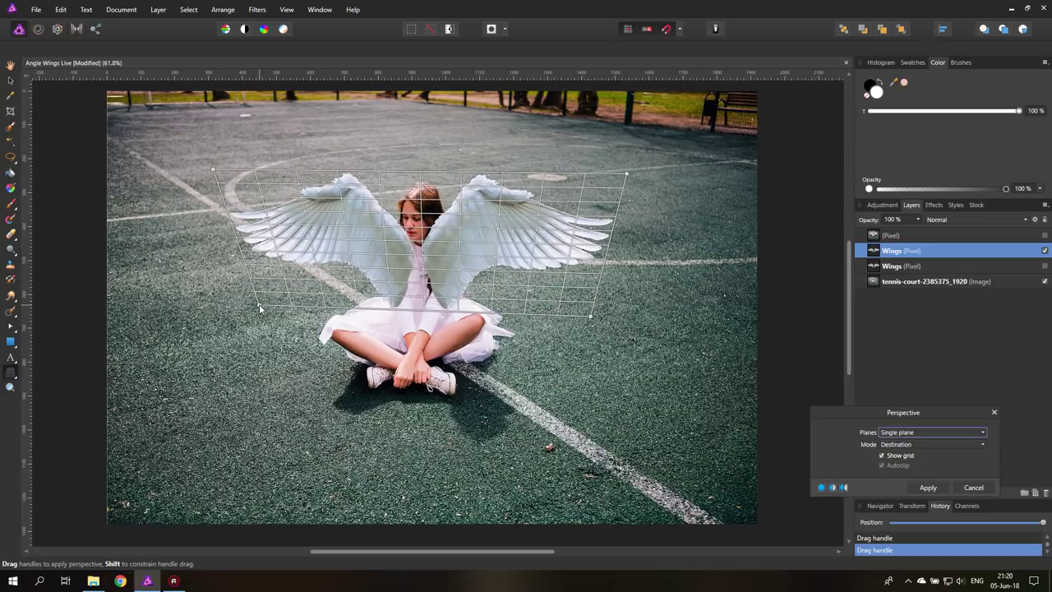
pyautogui.moveTo(624, 174)
pyautogui.mouseDown()
pyautogui.moveTo(650, 178)
pyautogui.moveTo(634, 189)
pyautogui.moveTo(640, 168)
pyautogui.mouseUp()
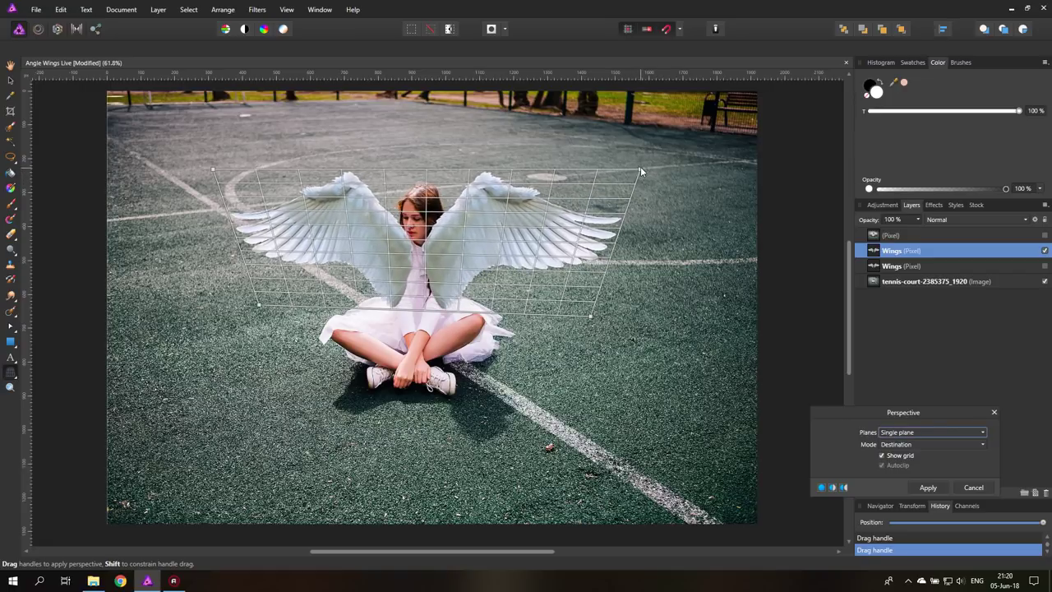
pyautogui.moveTo(212, 170)
pyautogui.mouseDown()
pyautogui.moveTo(222, 168)
pyautogui.moveTo(212, 168)
pyautogui.mouseUp()
pyautogui.click(928, 488)
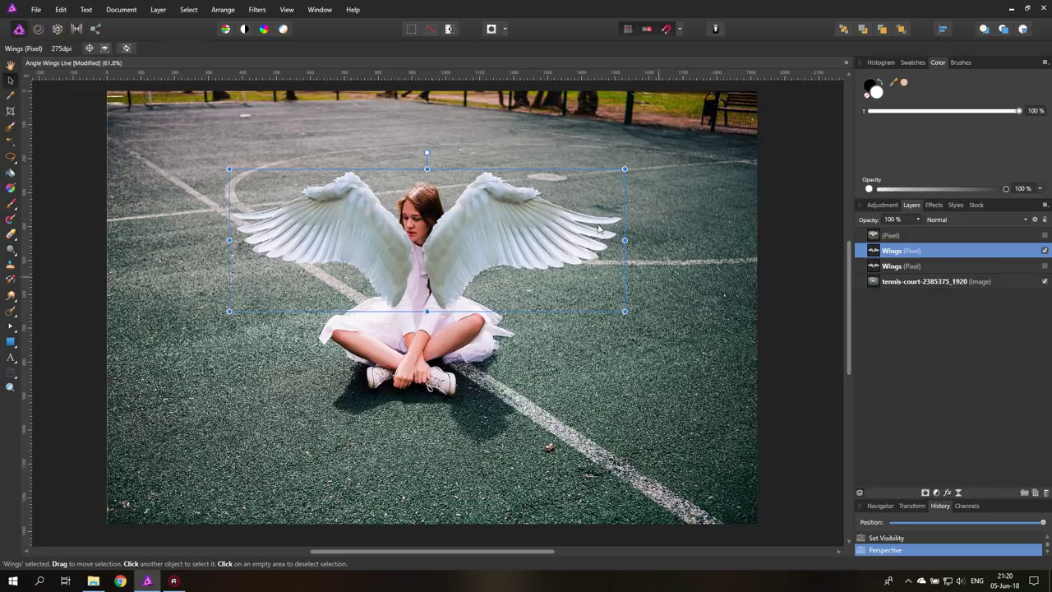
pyautogui.click(1044, 251)
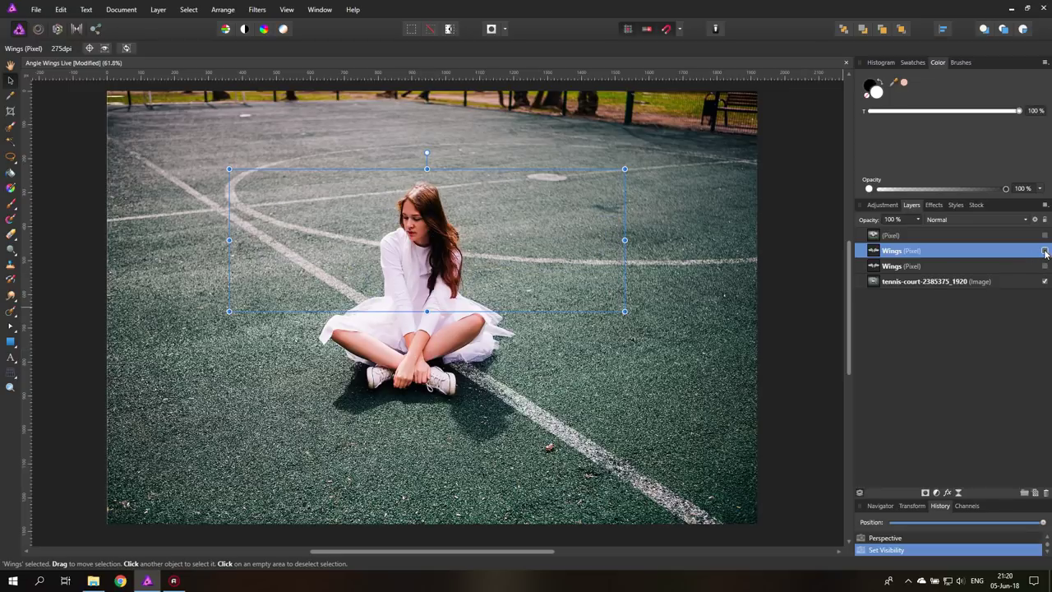
pyautogui.click(1044, 250)
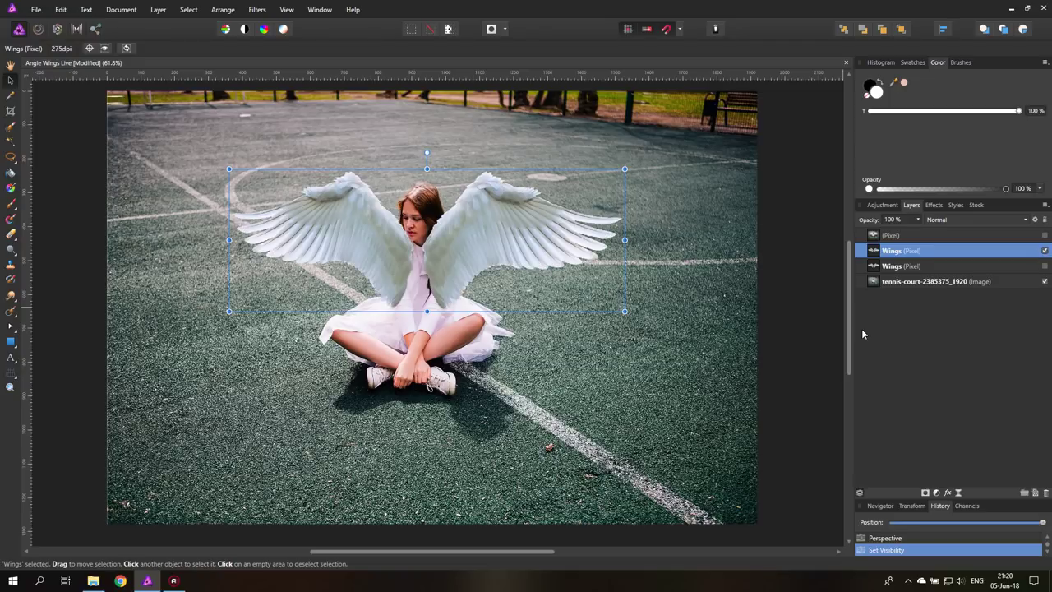
# Lower the upper Wings layer's opacity to 54% and add a mask layer to it, selected for painting.
pyautogui.click(918, 220)
pyautogui.moveTo(917, 232); pyautogui.dragTo(883, 234)
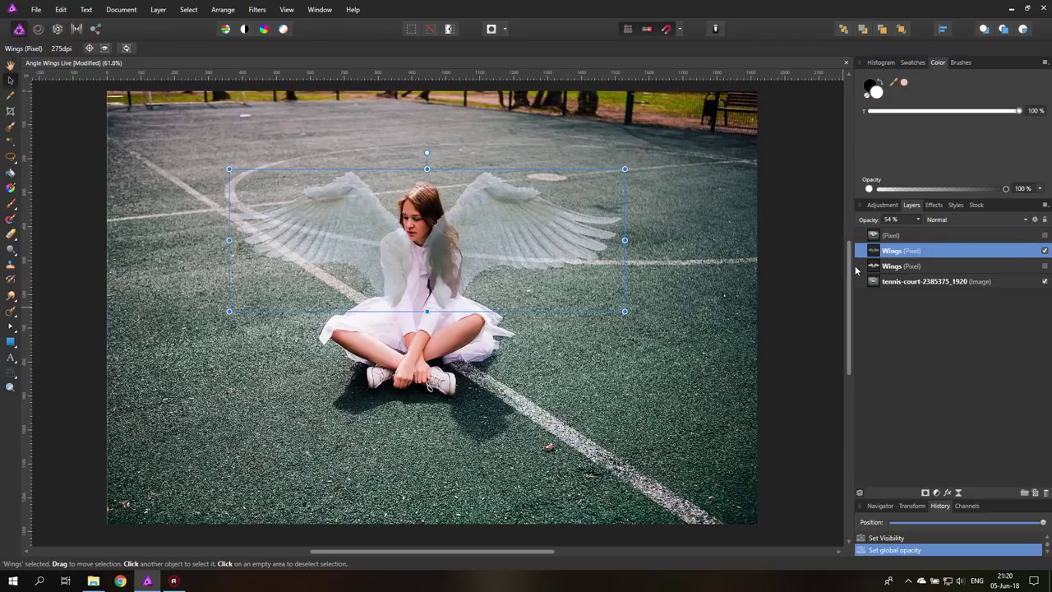
pyautogui.click(926, 494)
pyautogui.click(860, 250)
pyautogui.click(885, 263)
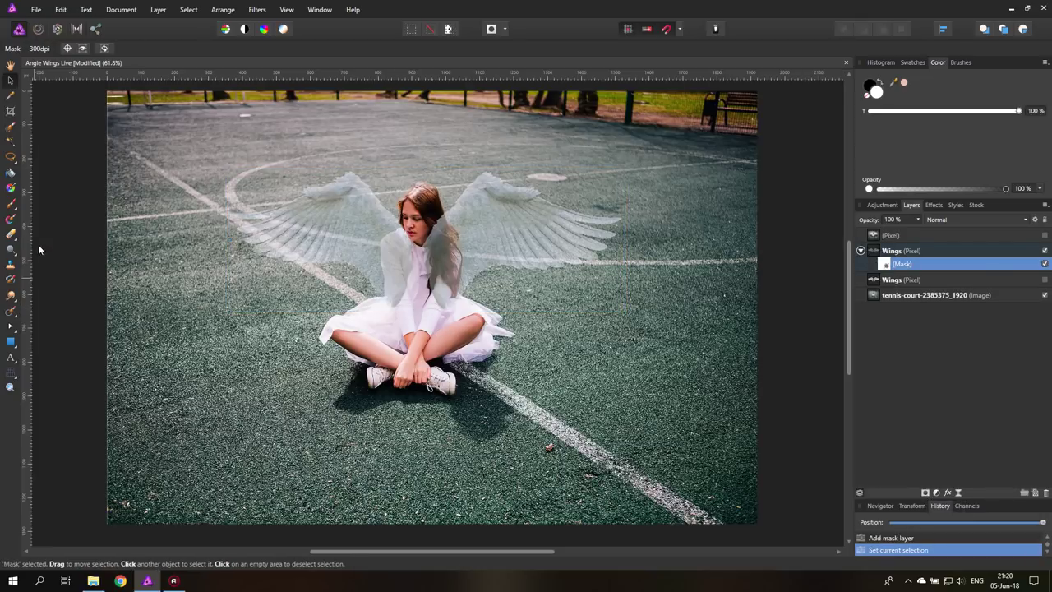
# Paint black on the Wings mask with a 134 px brush over the woman's torso, sleeves and inner hair.
pyautogui.click(11, 205)
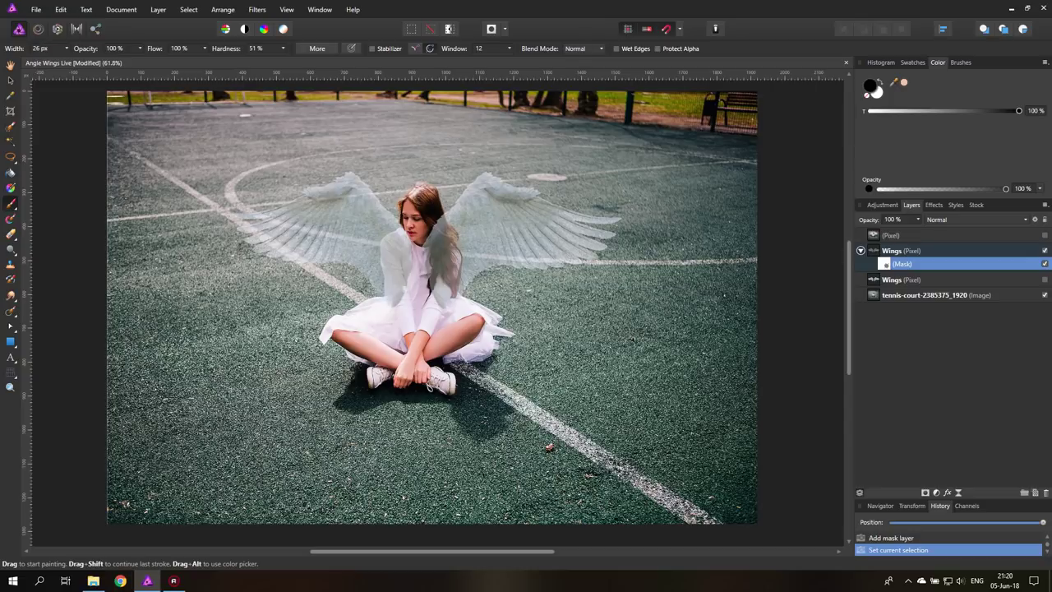
pyautogui.click(10, 386)
pyautogui.moveTo(408, 287); pyautogui.dragTo(420, 315)
pyautogui.click(11, 205)
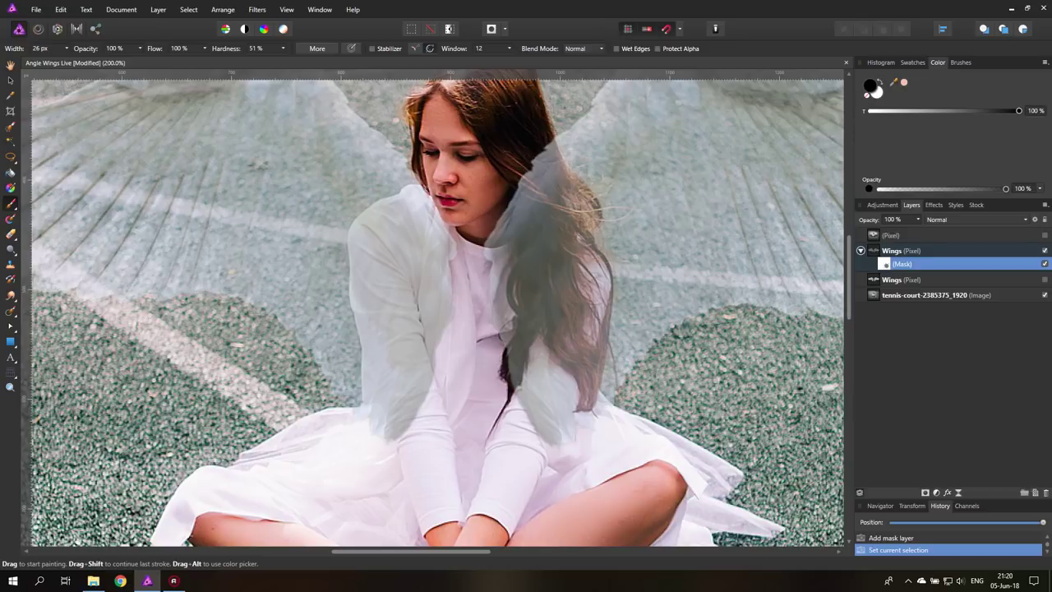
pyautogui.click(66, 48)
pyautogui.moveTo(68, 61); pyautogui.dragTo(93, 61)
pyautogui.click(67, 49)
pyautogui.moveTo(433, 240); pyautogui.dragTo(406, 362)
pyautogui.moveTo(521, 415)
pyautogui.mouseDown()
pyautogui.moveTo(509, 283)
pyautogui.moveTo(521, 177)
pyautogui.moveTo(547, 156)
pyautogui.moveTo(559, 444)
pyautogui.moveTo(571, 271)
pyautogui.mouseUp()
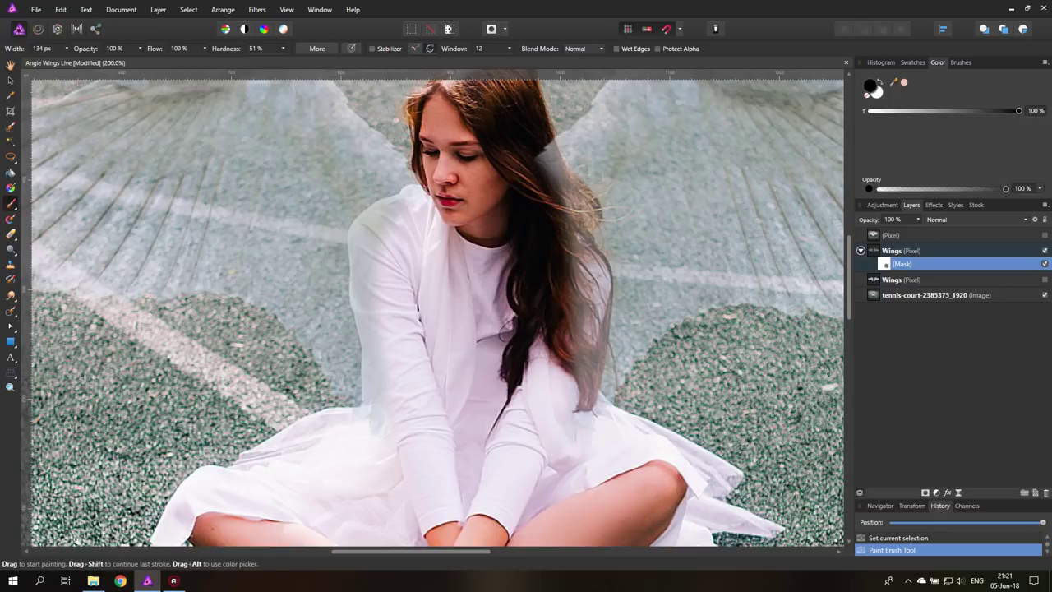
# Refine the Wings mask with a 27 px black brush along the outer edge of the woman's sleeve and shoulder below her face.
pyautogui.click(10, 387)
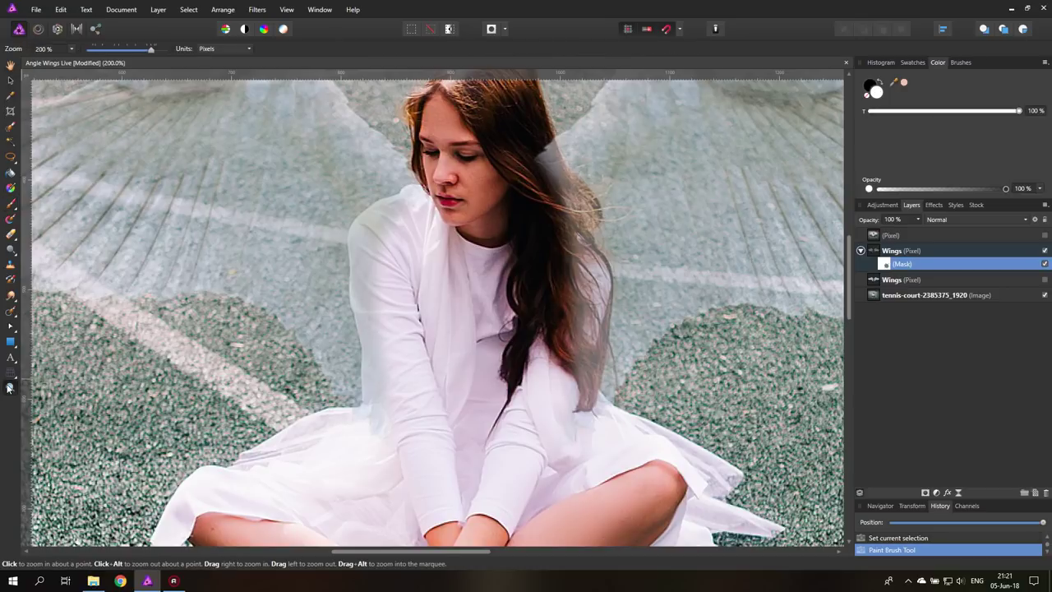
pyautogui.click(10, 202)
pyautogui.click(67, 49)
pyautogui.moveTo(69, 62); pyautogui.dragTo(46, 62)
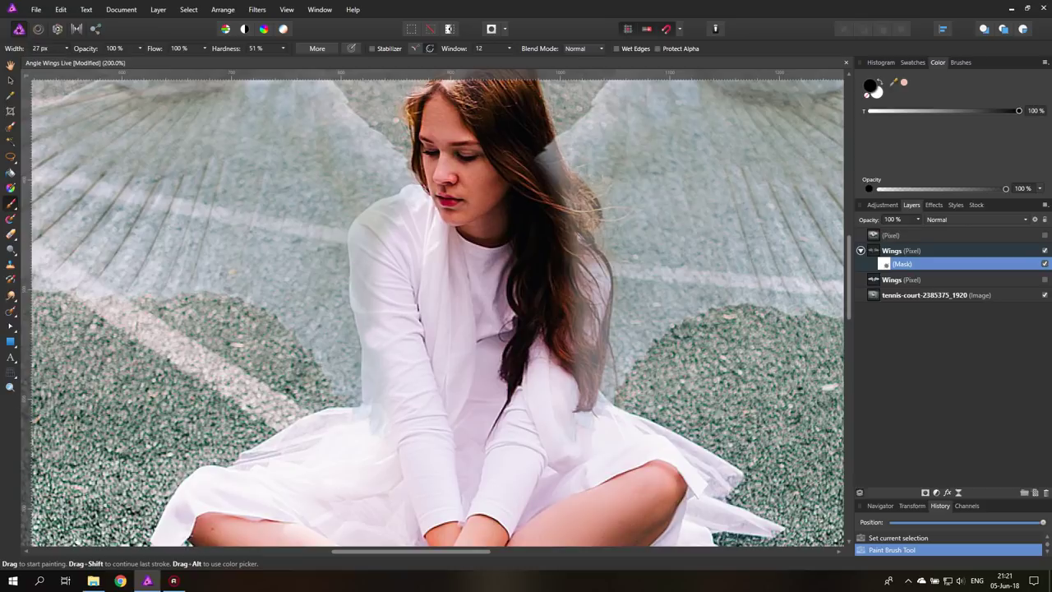
pyautogui.keyDown('ctrl'); pyautogui.scroll(5, 365, 316); pyautogui.keyUp('ctrl')
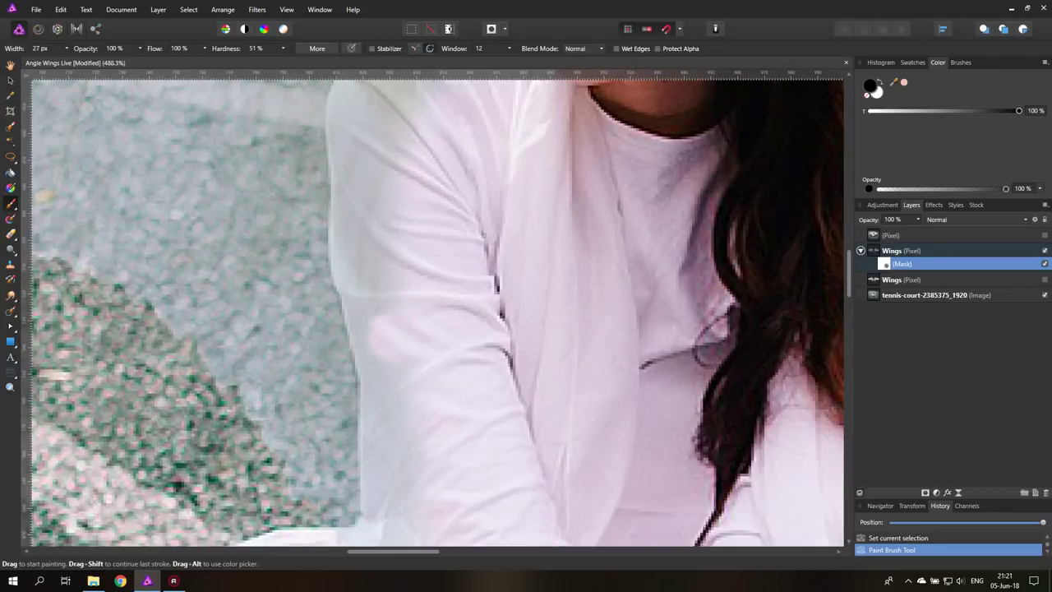
pyautogui.moveTo(411, 396); pyautogui.dragTo(392, 251)
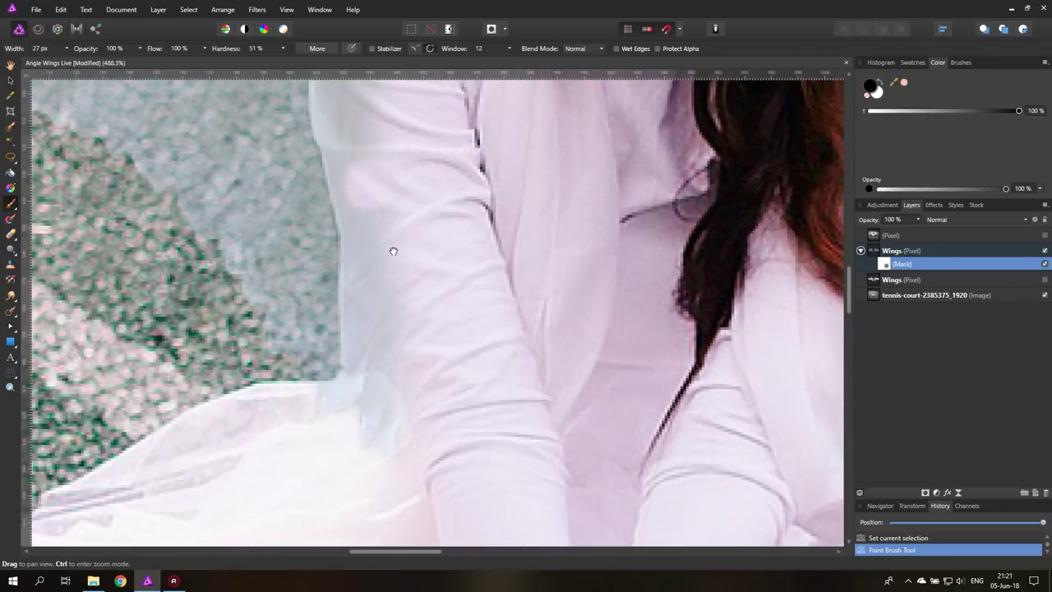
pyautogui.moveTo(377, 193)
pyautogui.mouseDown()
pyautogui.moveTo(374, 267)
pyautogui.moveTo(361, 287)
pyautogui.moveTo(343, 247)
pyautogui.moveTo(374, 386)
pyautogui.moveTo(354, 369)
pyautogui.moveTo(370, 386)
pyautogui.moveTo(345, 394)
pyautogui.mouseUp()
pyautogui.scroll(5, 433, 308)
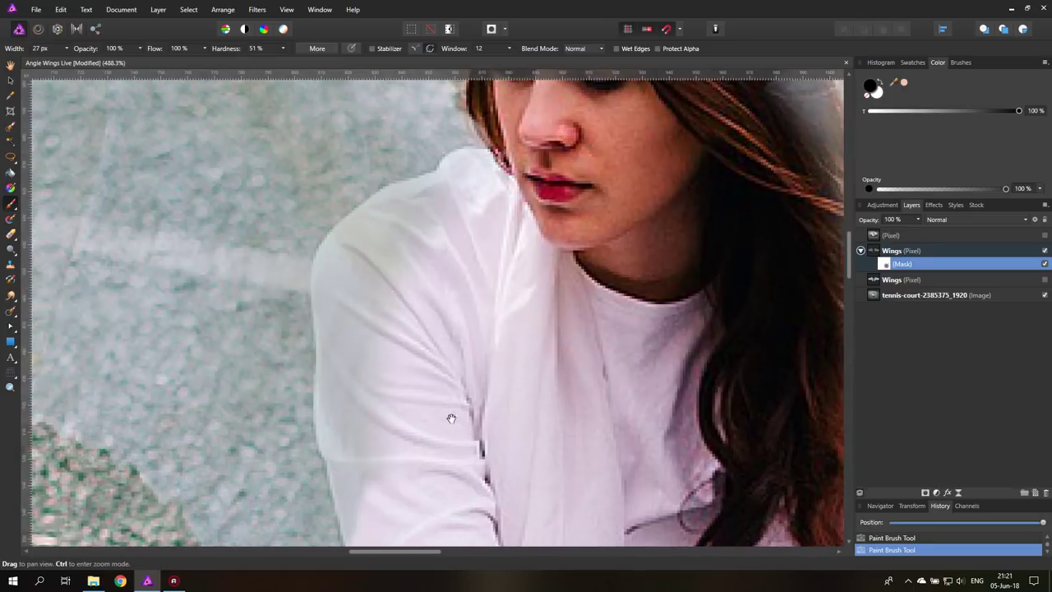
pyautogui.moveTo(349, 530)
pyautogui.mouseDown()
pyautogui.moveTo(328, 361)
pyautogui.moveTo(337, 267)
pyautogui.moveTo(411, 228)
pyautogui.moveTo(366, 229)
pyautogui.moveTo(473, 181)
pyautogui.moveTo(386, 328)
pyautogui.mouseUp()
pyautogui.press('space')
pyautogui.moveTo(487, 239); pyautogui.dragTo(414, 368)
pyautogui.moveTo(398, 281)
pyautogui.mouseDown()
pyautogui.moveTo(416, 277)
pyautogui.moveTo(406, 254)
pyautogui.mouseUp()
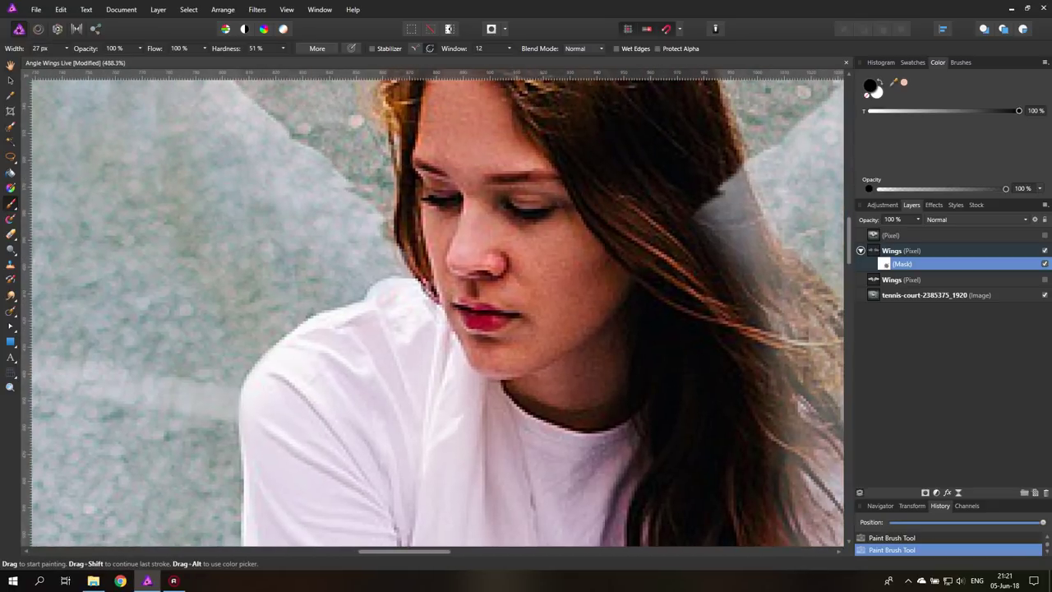
# Hide the upper Wings layer to reveal the woman's hair in the original photo.
pyautogui.moveTo(516, 288); pyautogui.dragTo(261, 266)
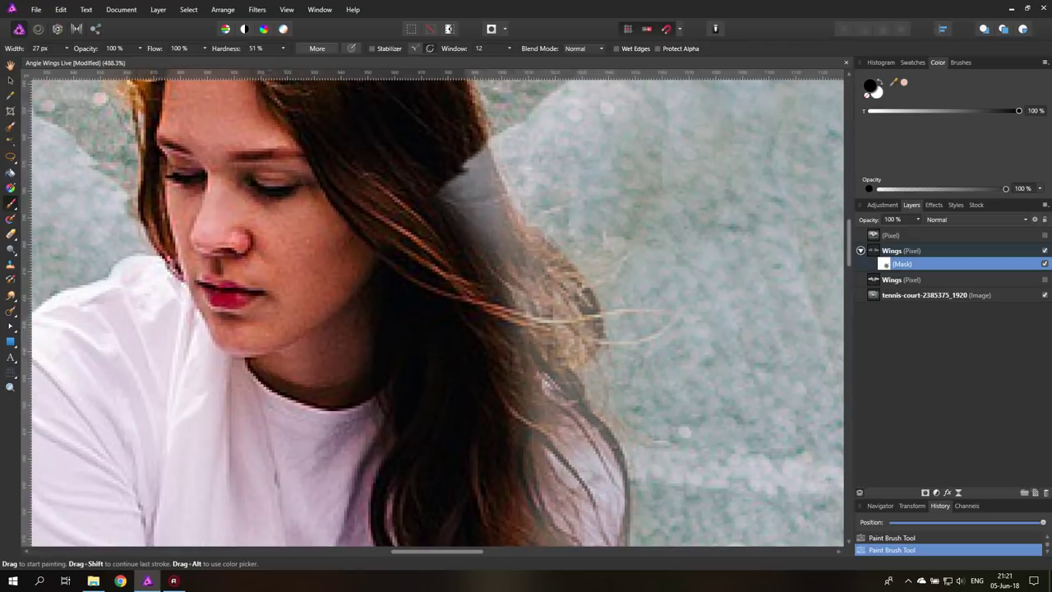
pyautogui.click(10, 387)
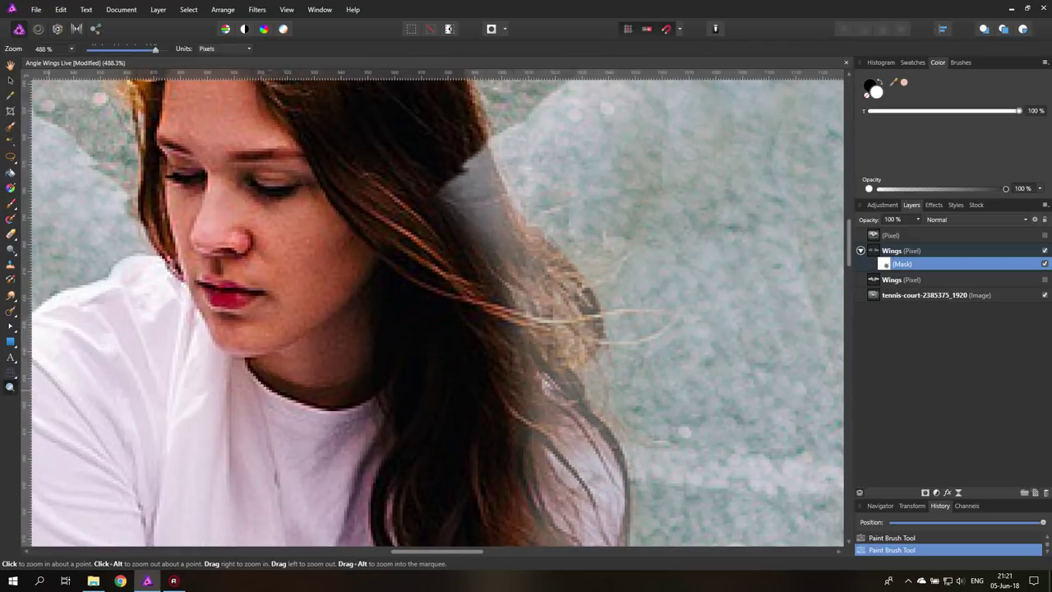
pyautogui.keyDown('alt'); pyautogui.click(403, 391); pyautogui.keyUp('alt')
pyautogui.keyDown('alt'); pyautogui.click(402, 390); pyautogui.keyUp('alt')
pyautogui.keyDown('alt'); pyautogui.click(403, 390); pyautogui.keyUp('alt')
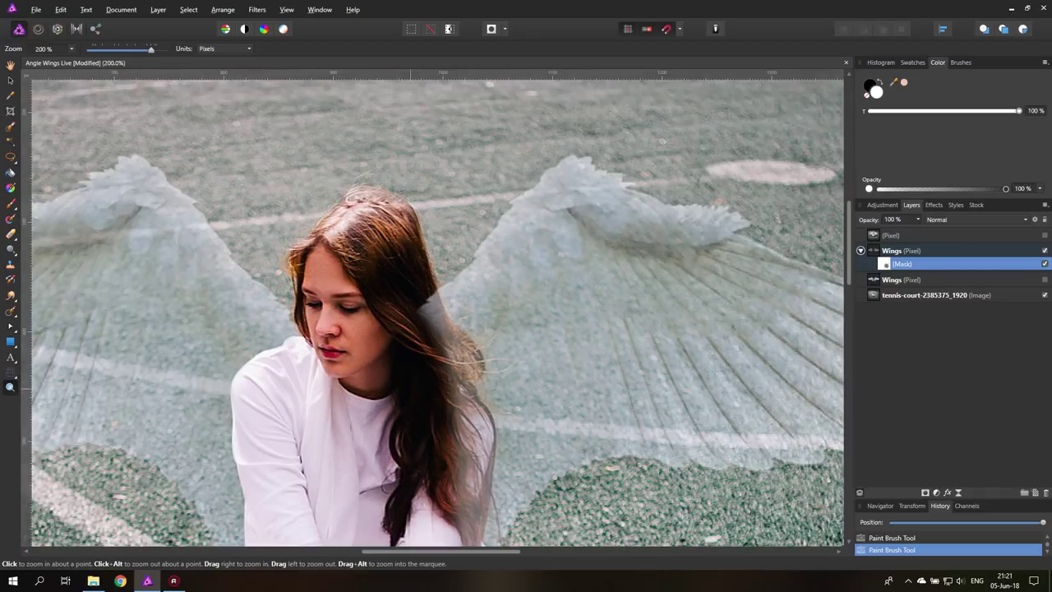
pyautogui.scroll(-3, 415, 391)
pyautogui.scroll(1, 419, 391)
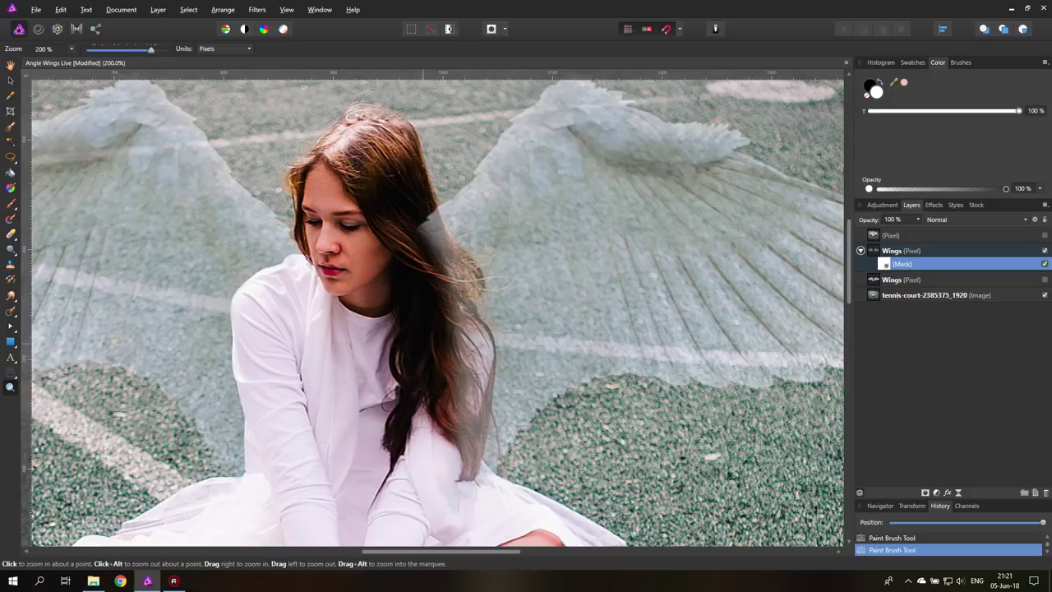
pyautogui.click(1044, 250)
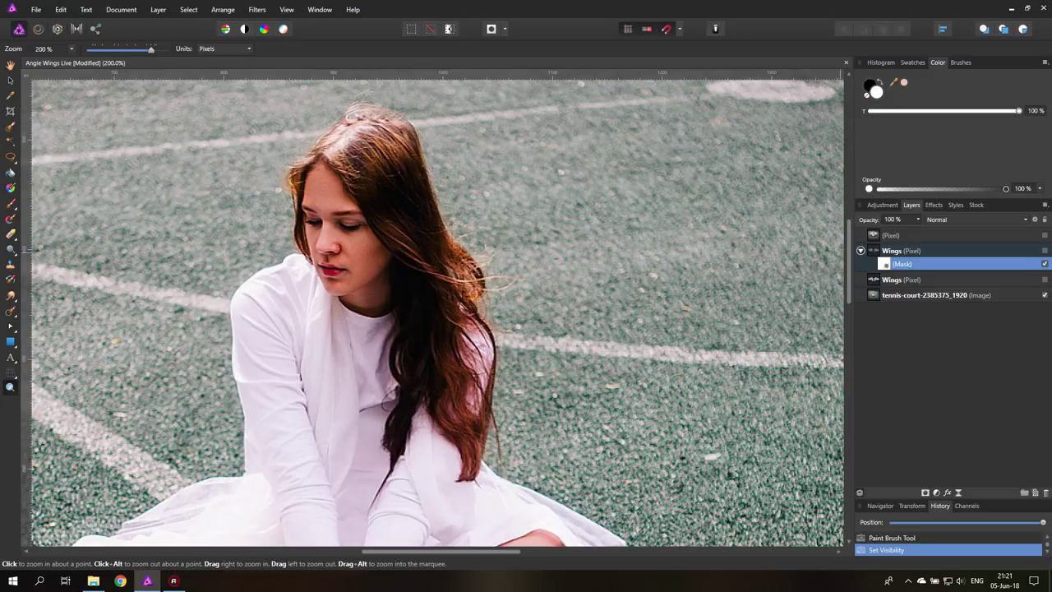
# Select the woman's face and long hair on the tennis-court image layer with a 38 px Selection Brush snapping to edges.
pyautogui.click(873, 297)
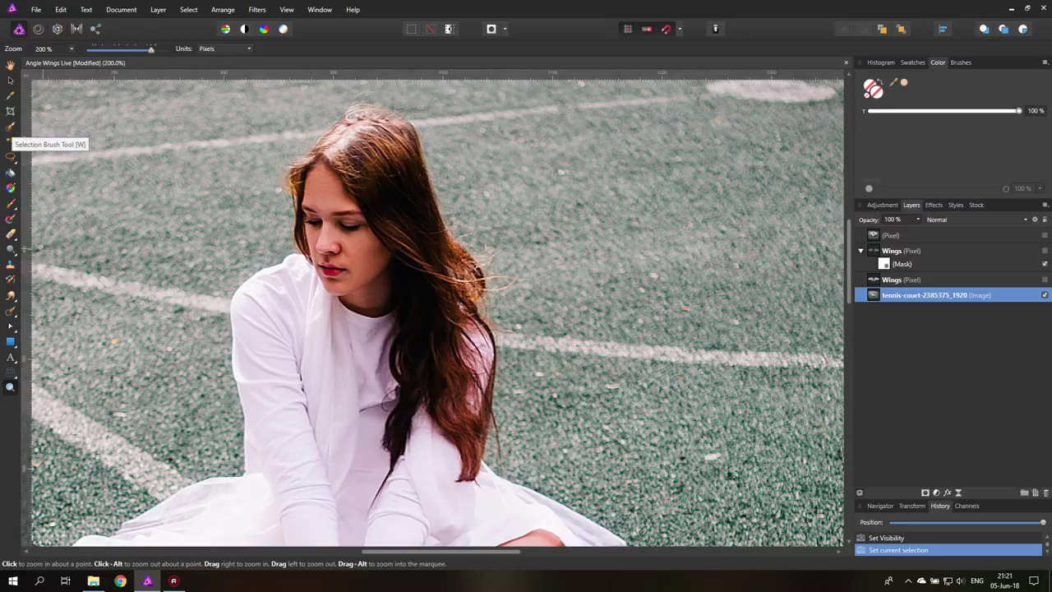
pyautogui.click(10, 127)
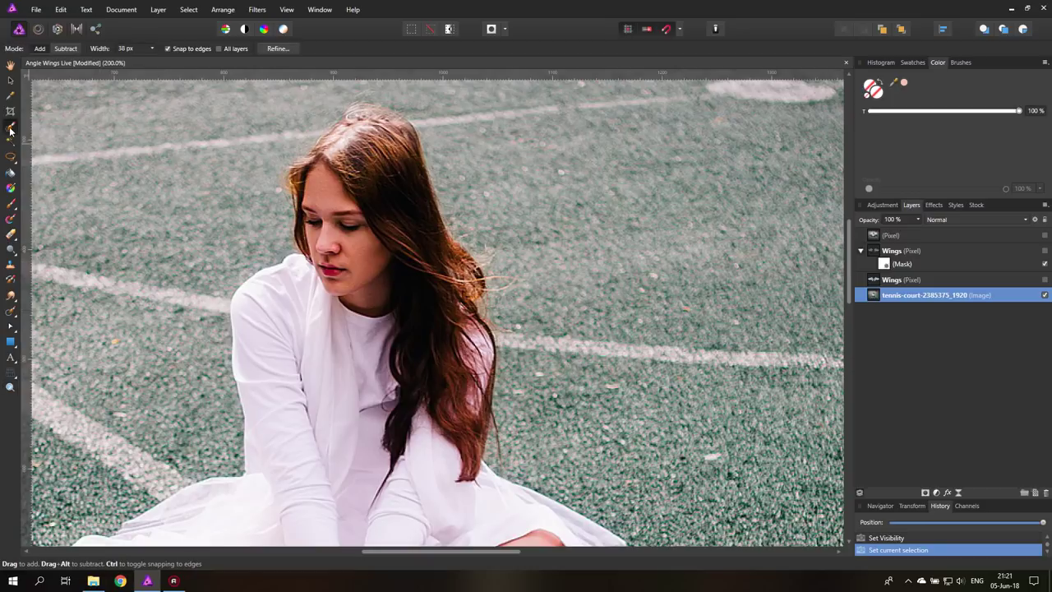
pyautogui.moveTo(393, 221)
pyautogui.mouseDown()
pyautogui.moveTo(410, 165)
pyautogui.moveTo(377, 165)
pyautogui.moveTo(444, 271)
pyautogui.moveTo(454, 452)
pyautogui.mouseUp()
pyautogui.moveTo(455, 347); pyautogui.dragTo(454, 347)
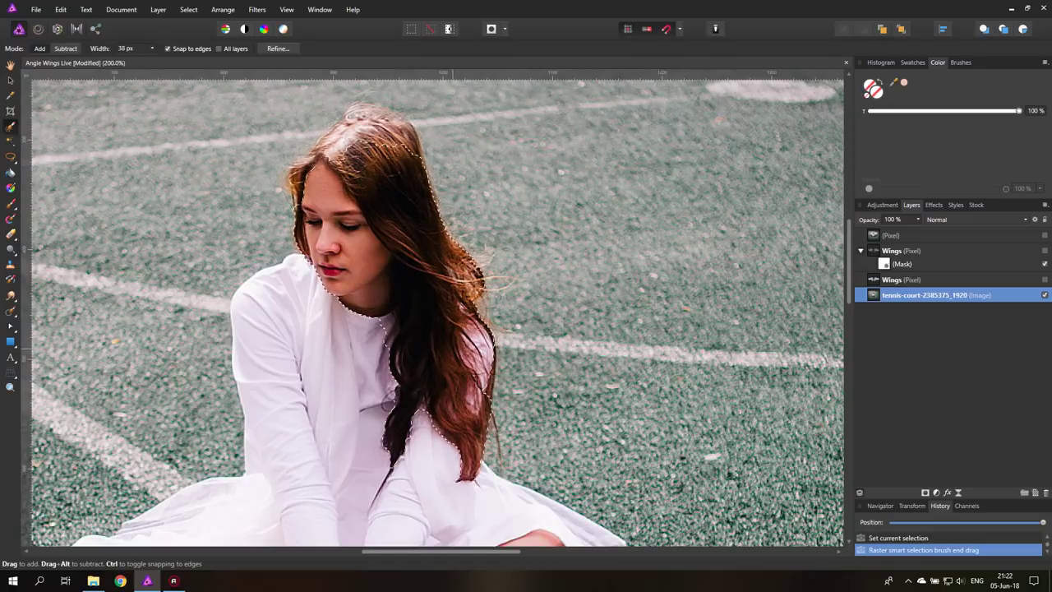
# Refine the hair selection with 50 px Matte strokes along the outer hair, check White matte and Black and white previews, and apply it.
pyautogui.click(278, 49)
pyautogui.moveTo(454, 234)
pyautogui.mouseDown()
pyautogui.moveTo(493, 308)
pyautogui.moveTo(516, 394)
pyautogui.moveTo(507, 452)
pyautogui.mouseUp()
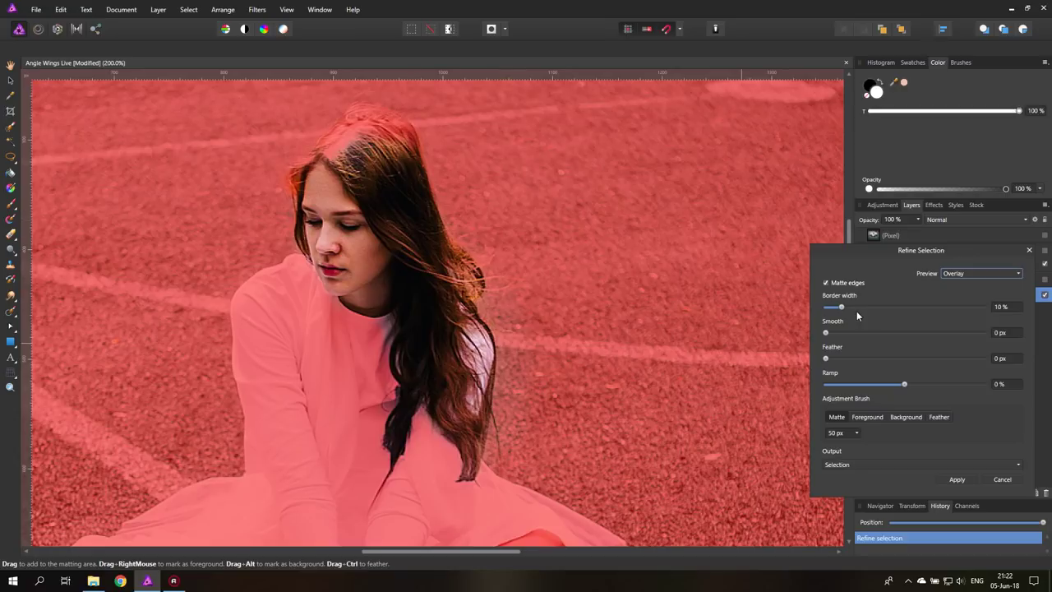
pyautogui.click(955, 274)
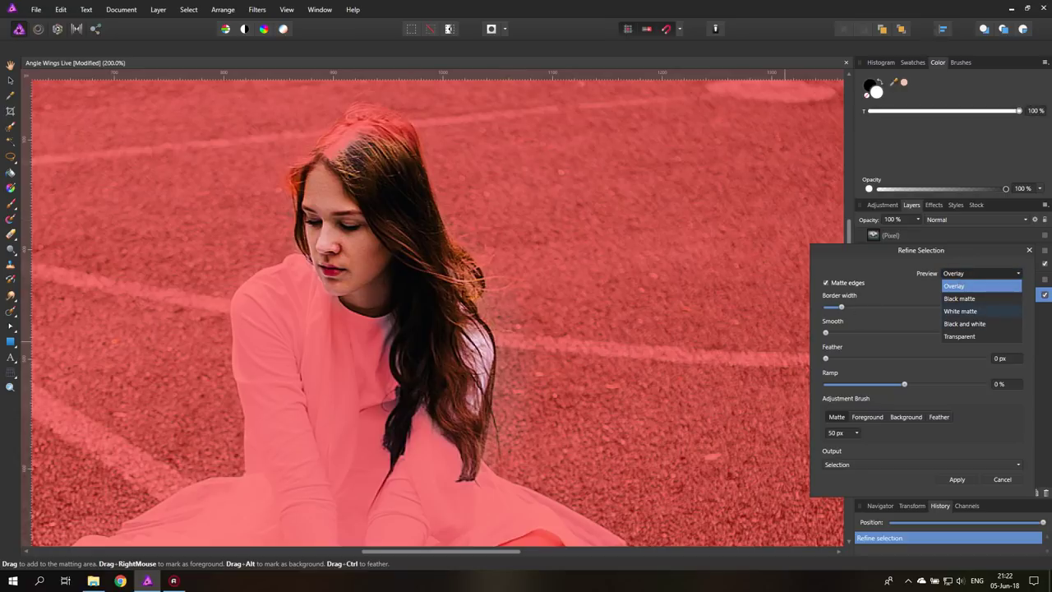
pyautogui.click(960, 311)
pyautogui.click(957, 273)
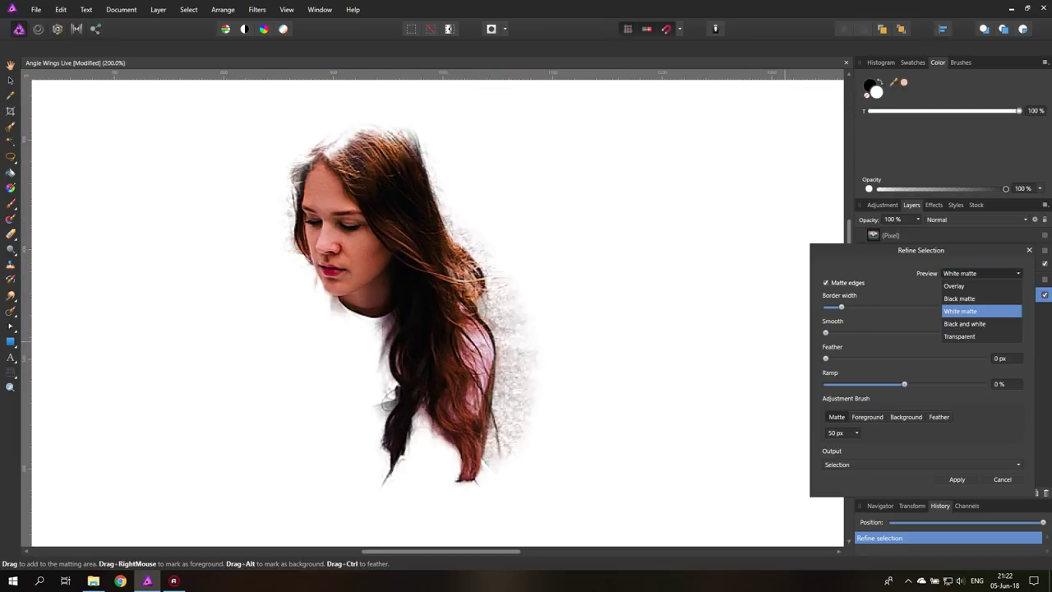
pyautogui.click(963, 323)
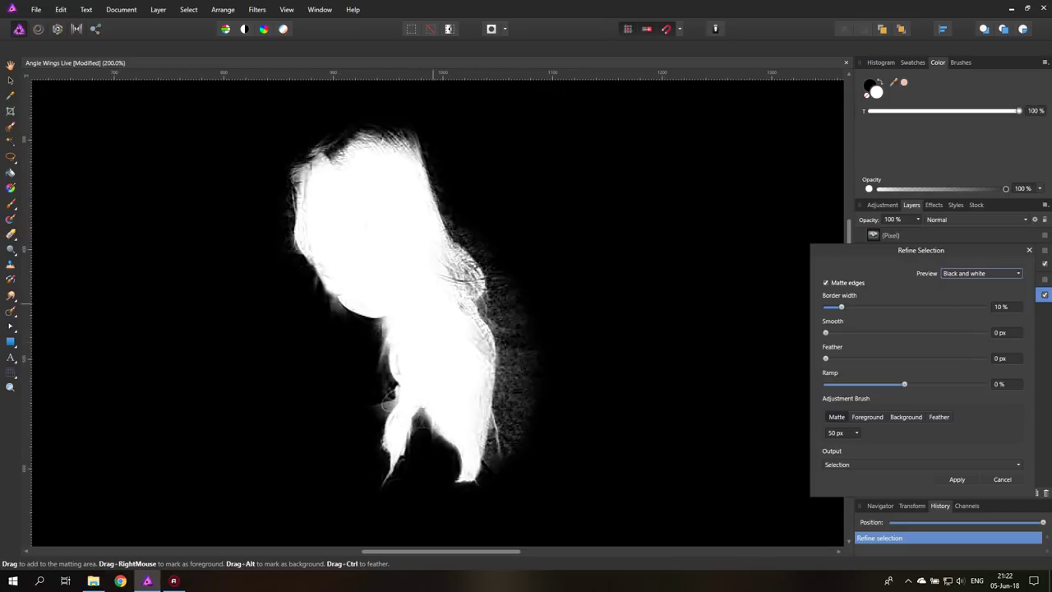
pyautogui.moveTo(453, 315)
pyautogui.mouseDown()
pyautogui.moveTo(426, 246)
pyautogui.moveTo(467, 302)
pyautogui.mouseUp()
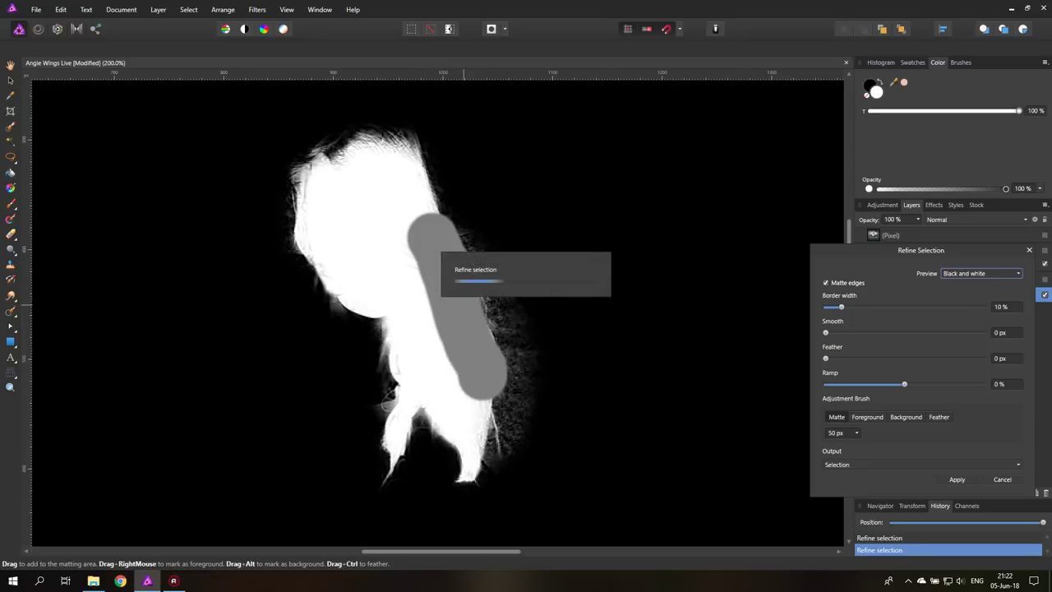
pyautogui.click(957, 479)
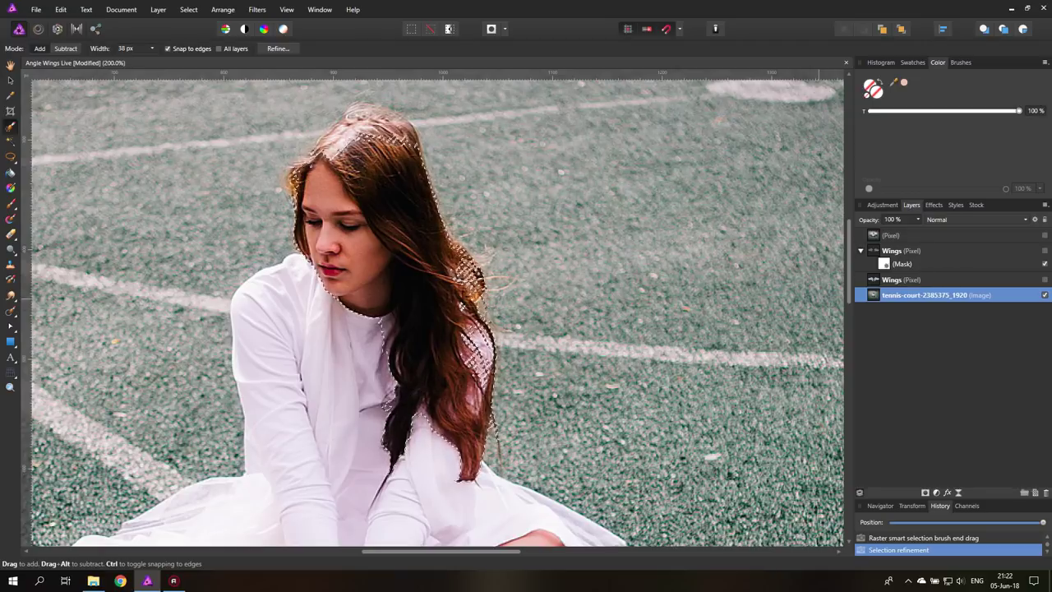
# Show the upper Wings layer, paint black on its mask inside the hair selection with a 27 px brush, and deselect.
pyautogui.click(901, 264)
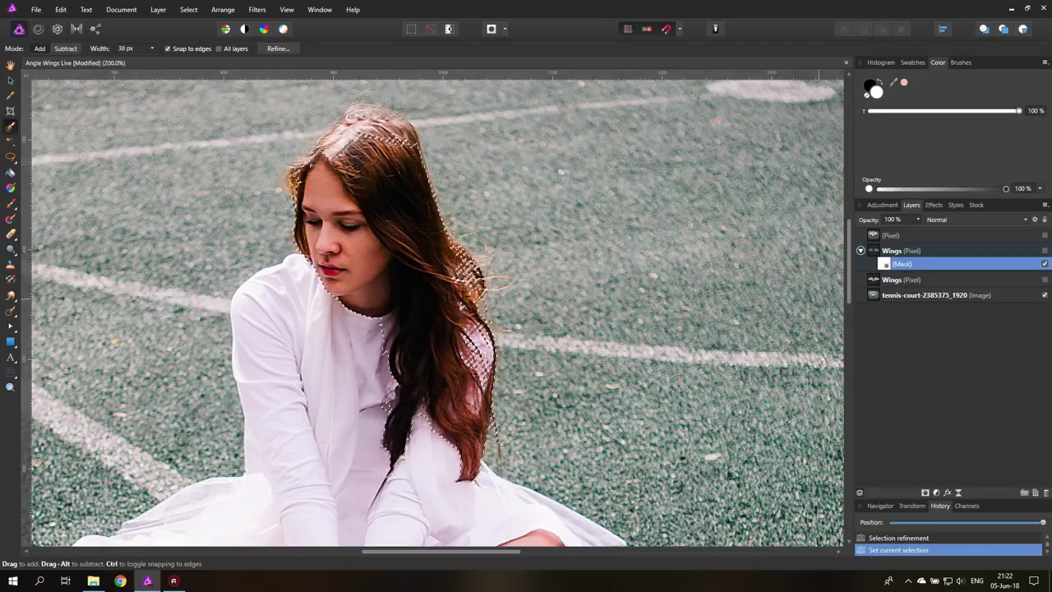
pyautogui.click(10, 203)
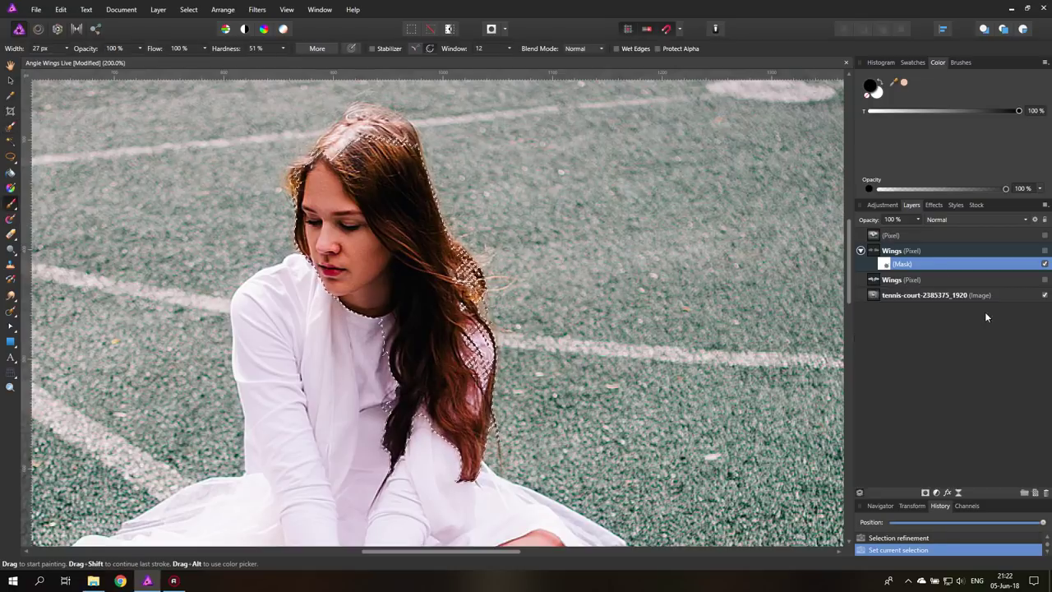
pyautogui.click(1044, 250)
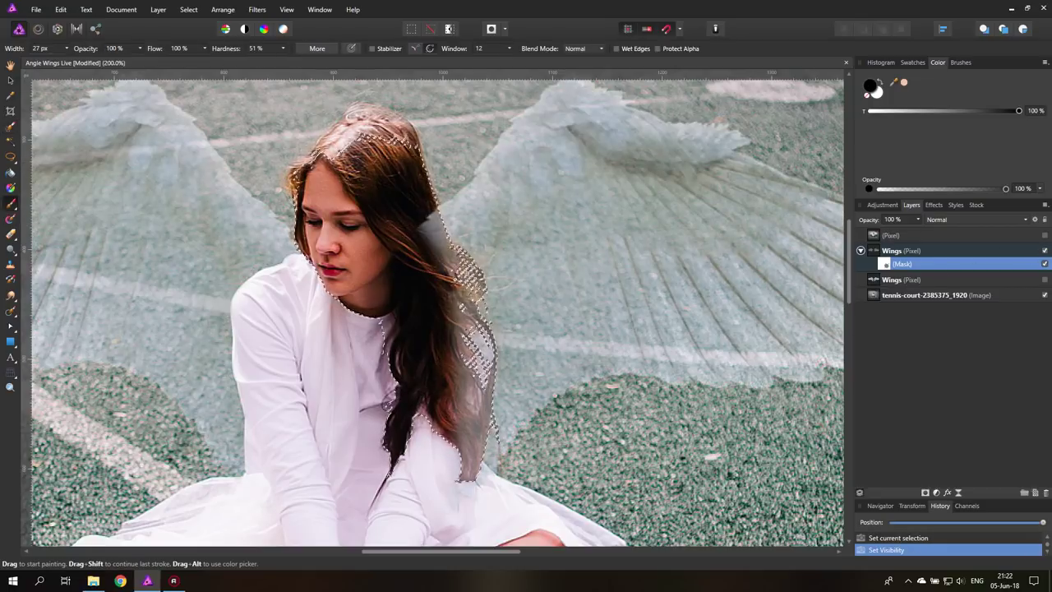
pyautogui.moveTo(465, 220); pyautogui.dragTo(486, 341)
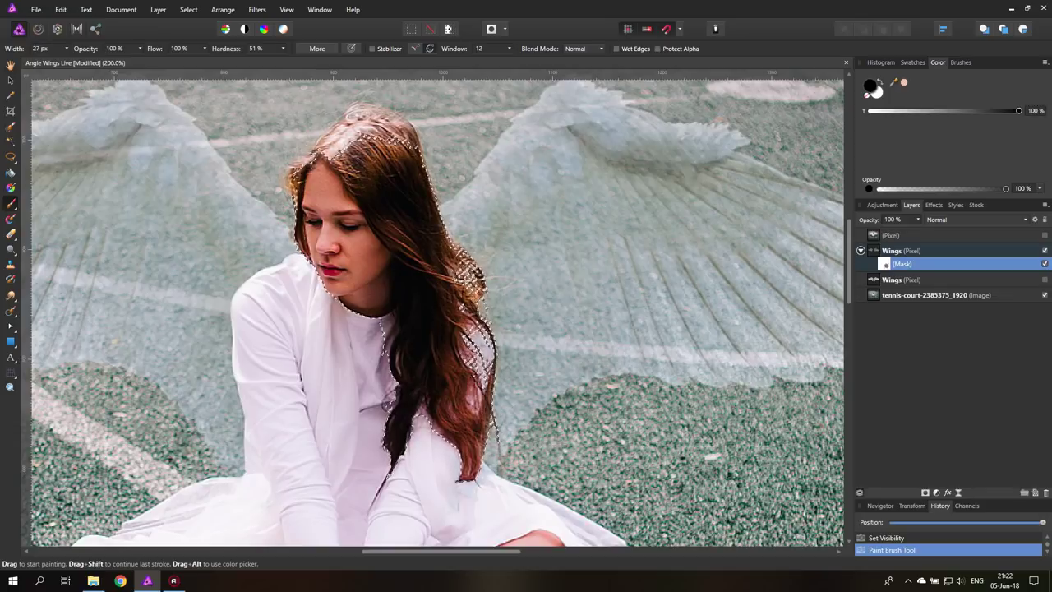
pyautogui.hotkey('ctrl', 'd')
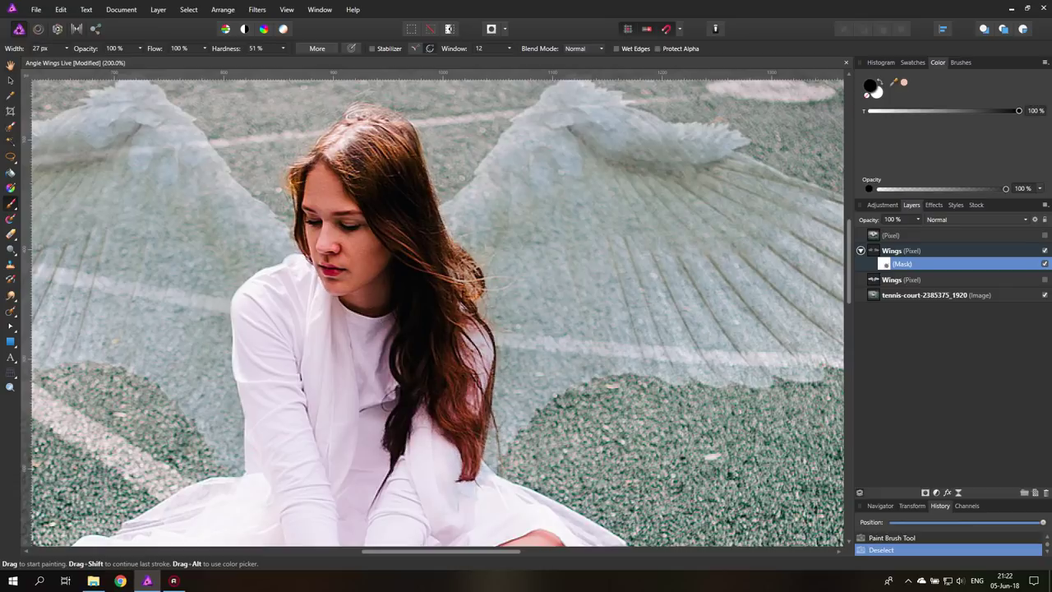
# Raise the upper Wings layer's opacity to 100%.
pyautogui.click(917, 219)
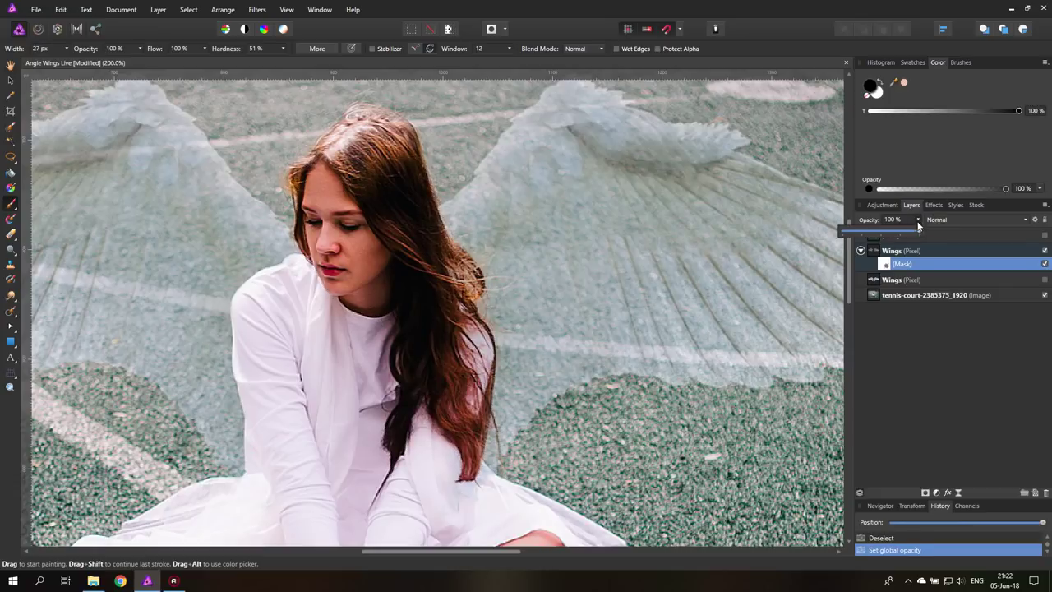
pyautogui.click(924, 249)
pyautogui.click(917, 219)
pyautogui.moveTo(918, 231); pyautogui.dragTo(954, 231)
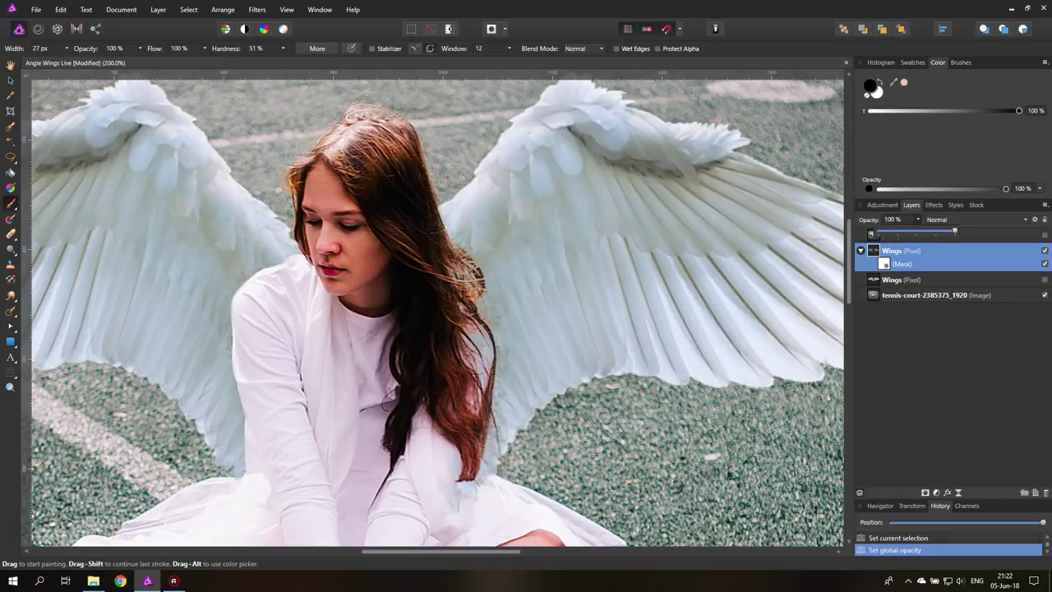
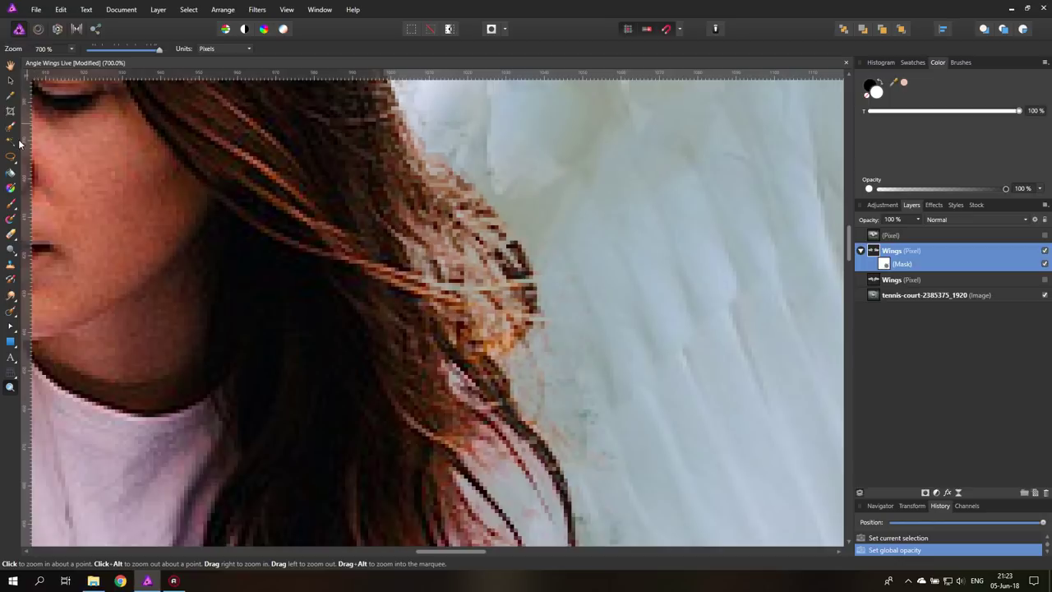
# Paint 1 px black strokes on the Wings layer along the loose hair strand reaching over the wing.
pyautogui.click(11, 202)
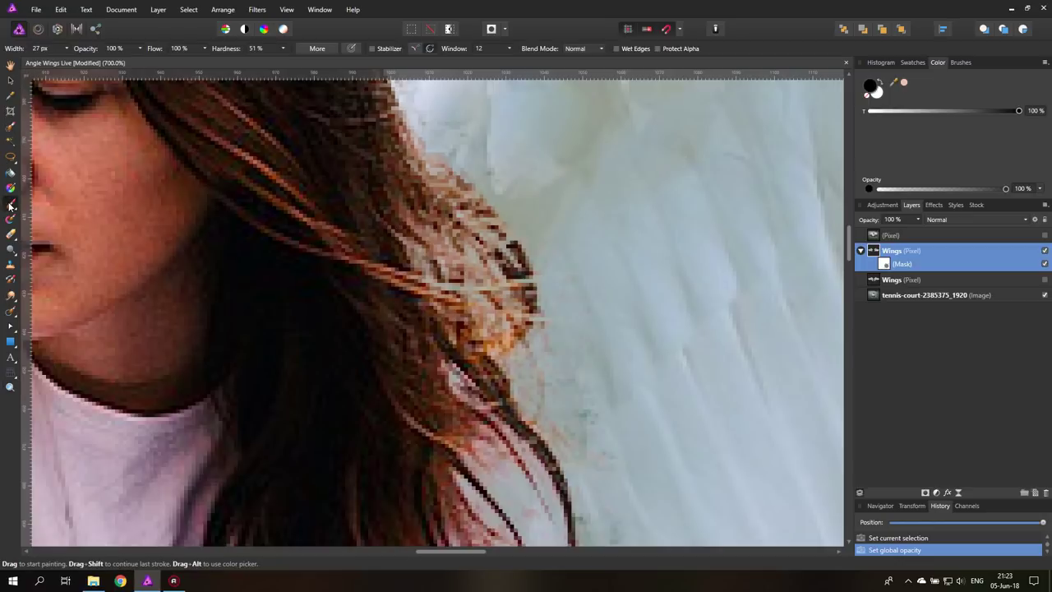
pyautogui.click(66, 49)
pyautogui.moveTo(68, 64); pyautogui.dragTo(51, 64)
pyautogui.moveTo(530, 282); pyautogui.dragTo(410, 284)
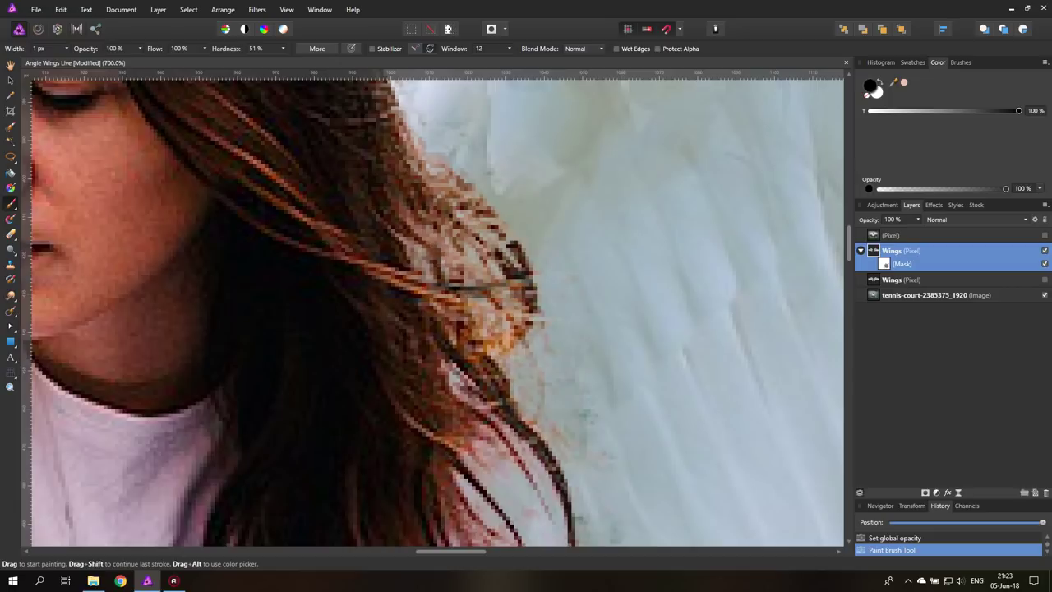
pyautogui.moveTo(421, 287); pyautogui.dragTo(458, 301)
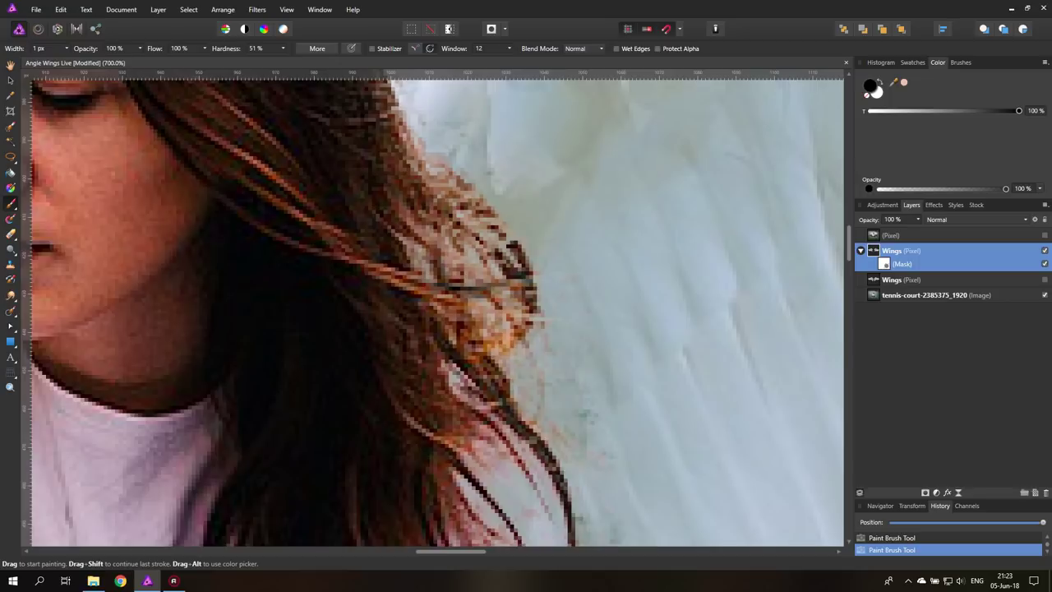
pyautogui.moveTo(411, 280)
pyautogui.mouseDown()
pyautogui.moveTo(547, 280)
pyautogui.moveTo(535, 281)
pyautogui.mouseUp()
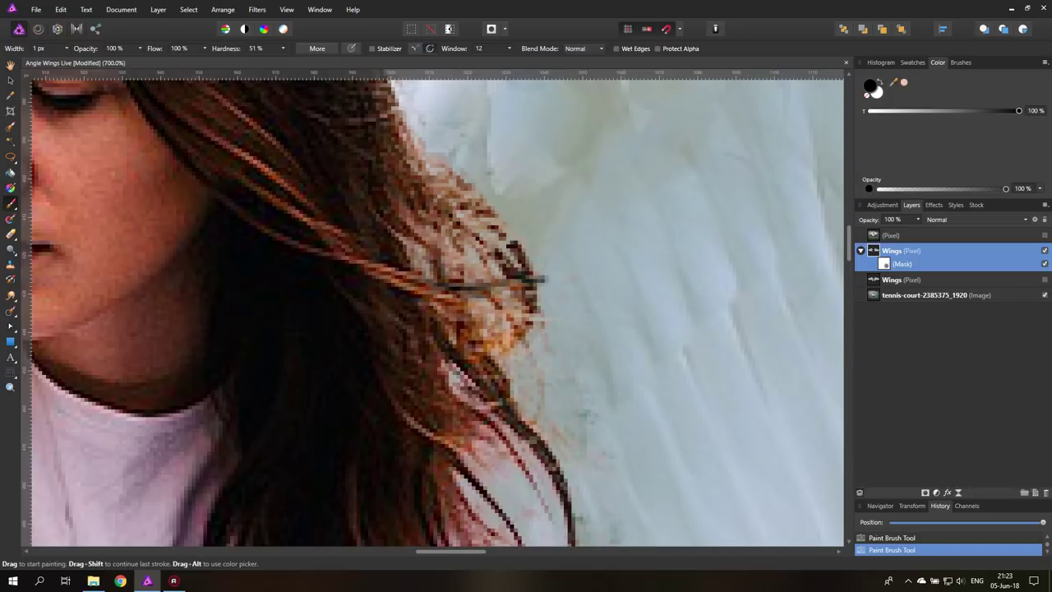
# Try to touch up the loose strand's tip with a 1 px white stroke followed by a black one.
pyautogui.click(879, 81)
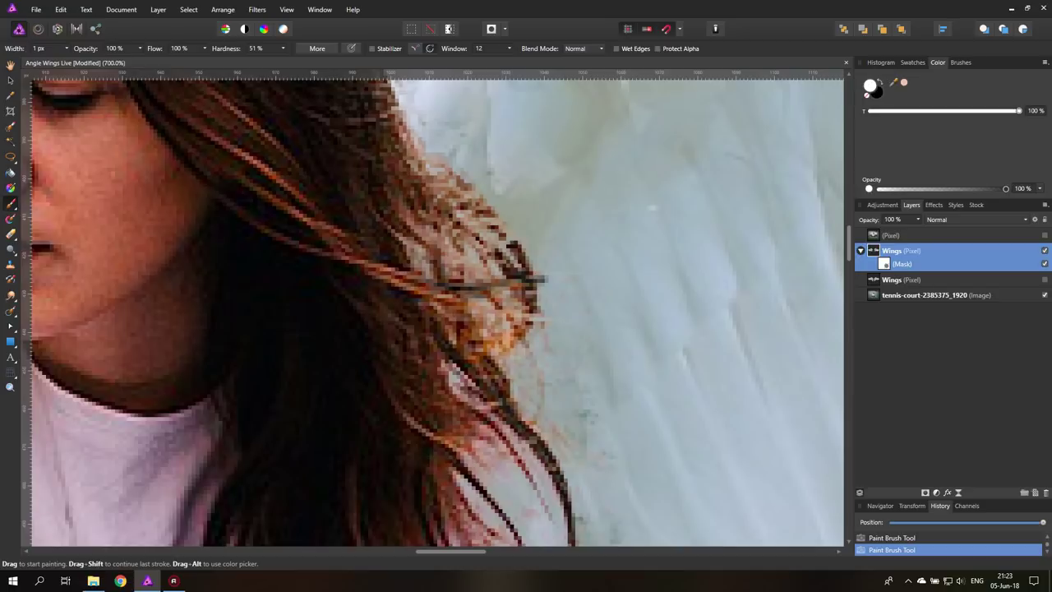
pyautogui.moveTo(556, 288)
pyautogui.mouseDown()
pyautogui.moveTo(544, 273)
pyautogui.moveTo(542, 281)
pyautogui.mouseUp()
pyautogui.click(881, 82)
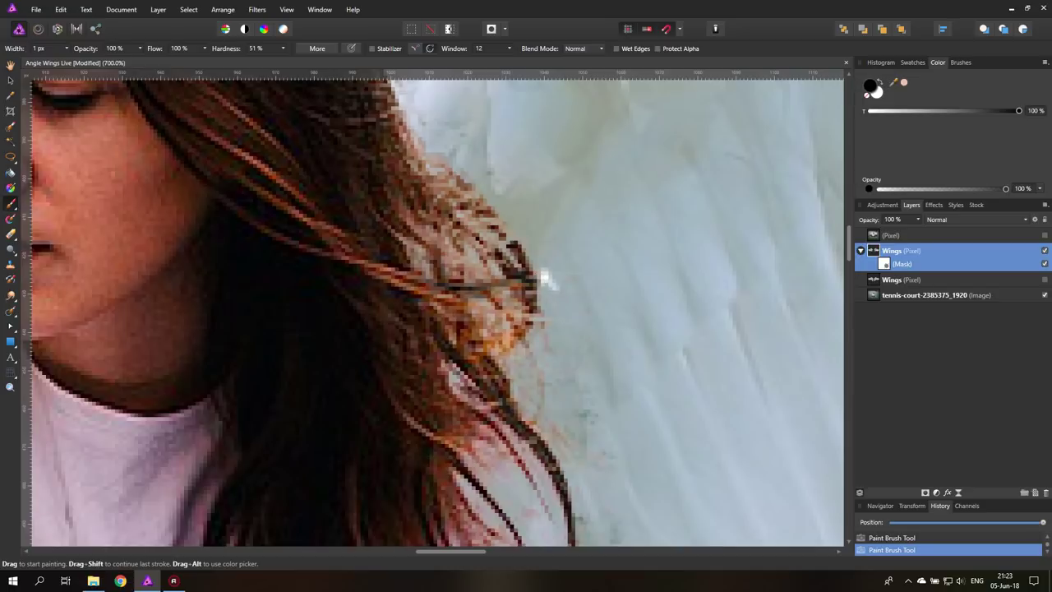
pyautogui.moveTo(541, 278); pyautogui.dragTo(556, 286)
pyautogui.scroll(3, 616, 275)
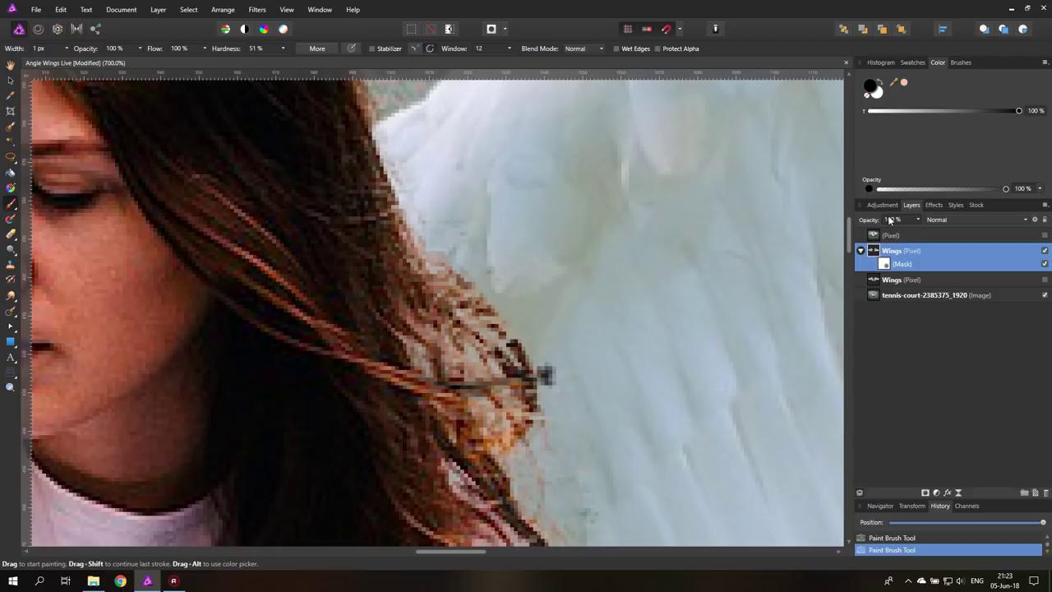
# Try to erase the painted dab at the strand's tip on the Wings layer with a 3 px Erase Brush.
pyautogui.click(883, 264)
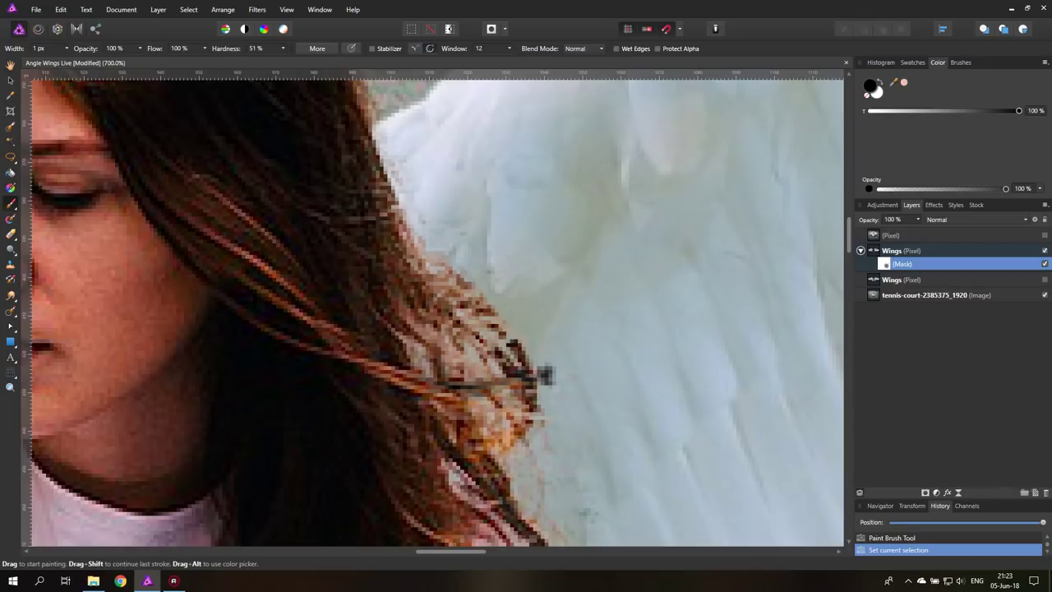
pyautogui.click(11, 234)
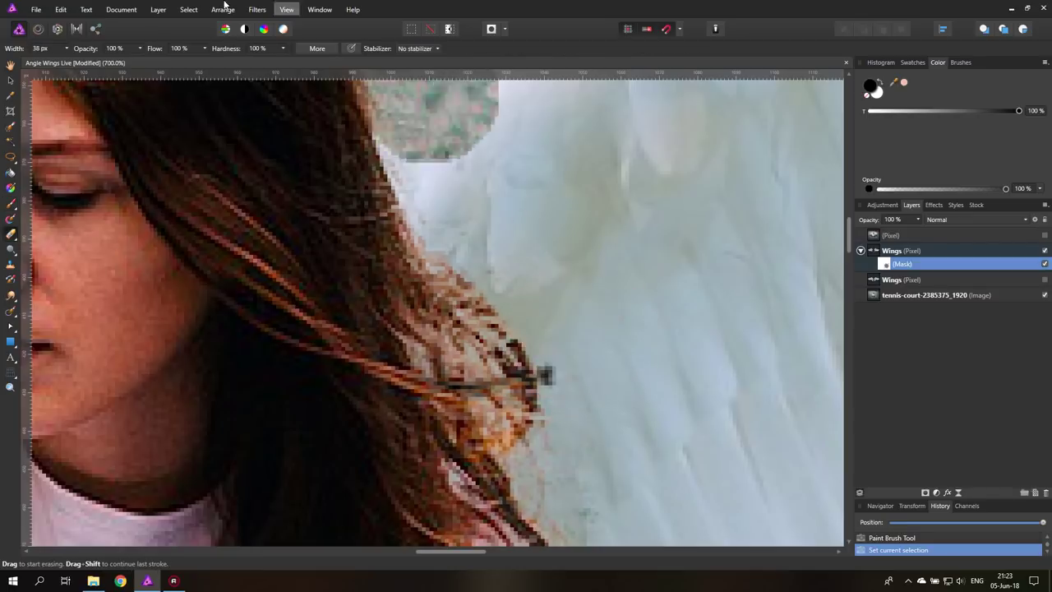
pyautogui.click(66, 48)
pyautogui.moveTo(69, 61); pyautogui.dragTo(44, 60)
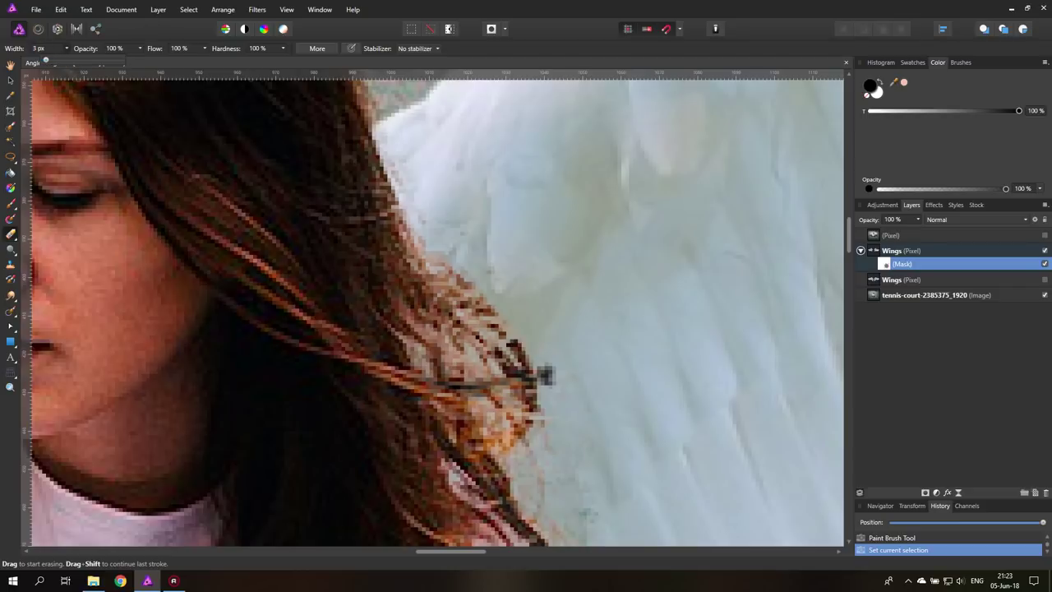
pyautogui.click(884, 251)
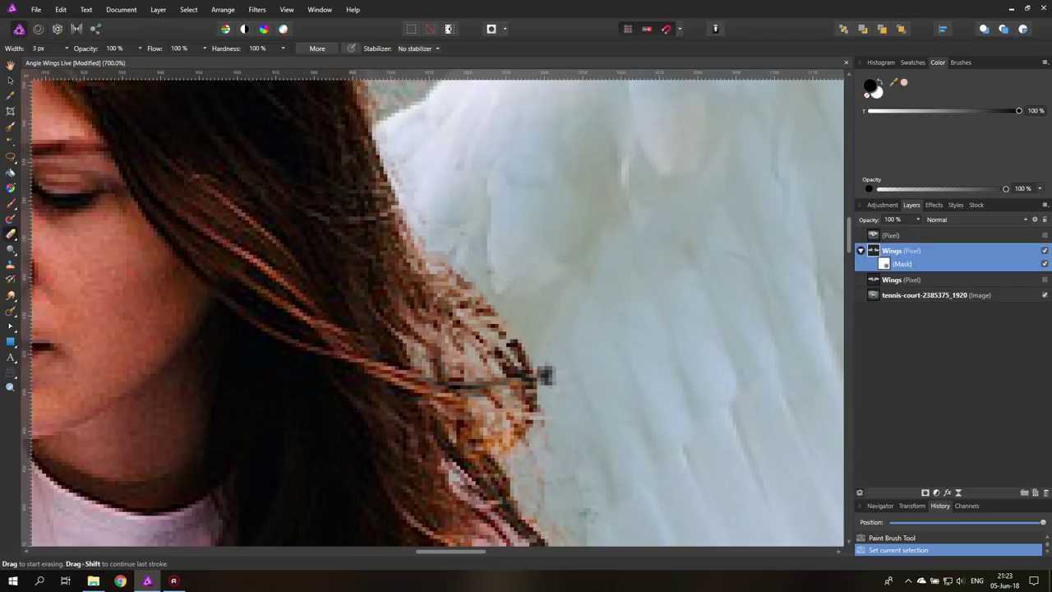
pyautogui.moveTo(545, 376); pyautogui.dragTo(554, 370)
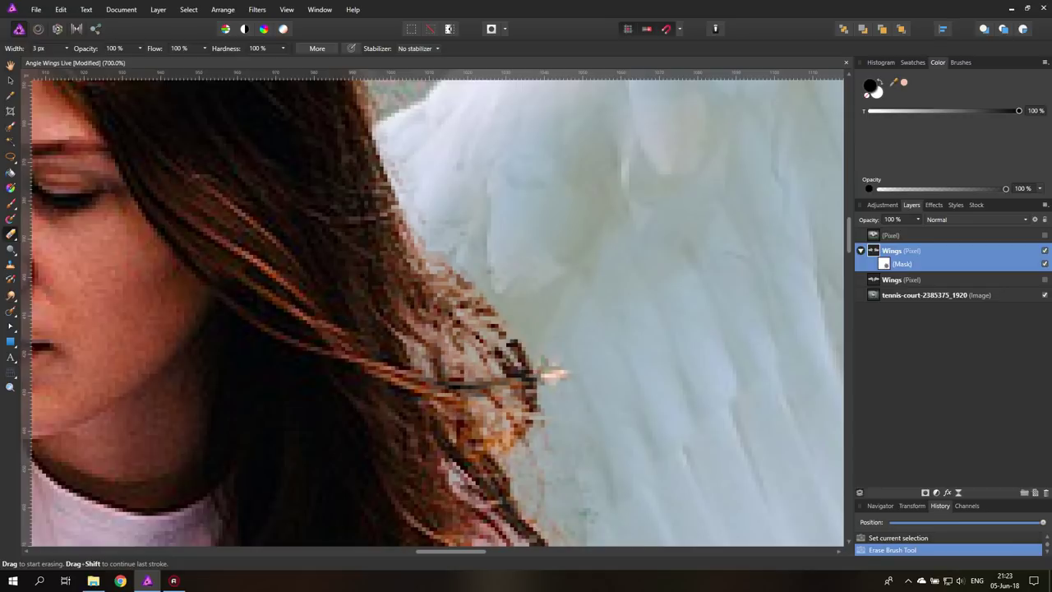
# Undo the erasing and the last brush touch-ups at the strand's tip.
pyautogui.hotkey('ctrl', 'z')
pyautogui.hotkey('ctrl', 'z')
pyautogui.hotkey('ctrl', 'z')
pyautogui.hotkey('ctrl', 'z')
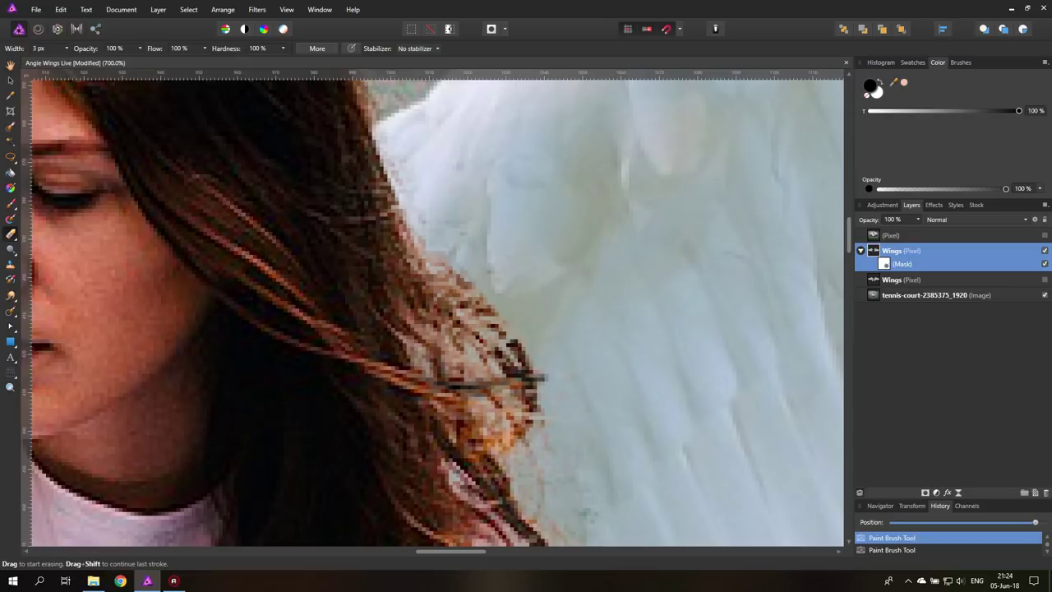
# Undo one more brush stroke at the loose strand's tip and select the mask of the Wings layer.
pyautogui.hotkey('ctrl', 'z')
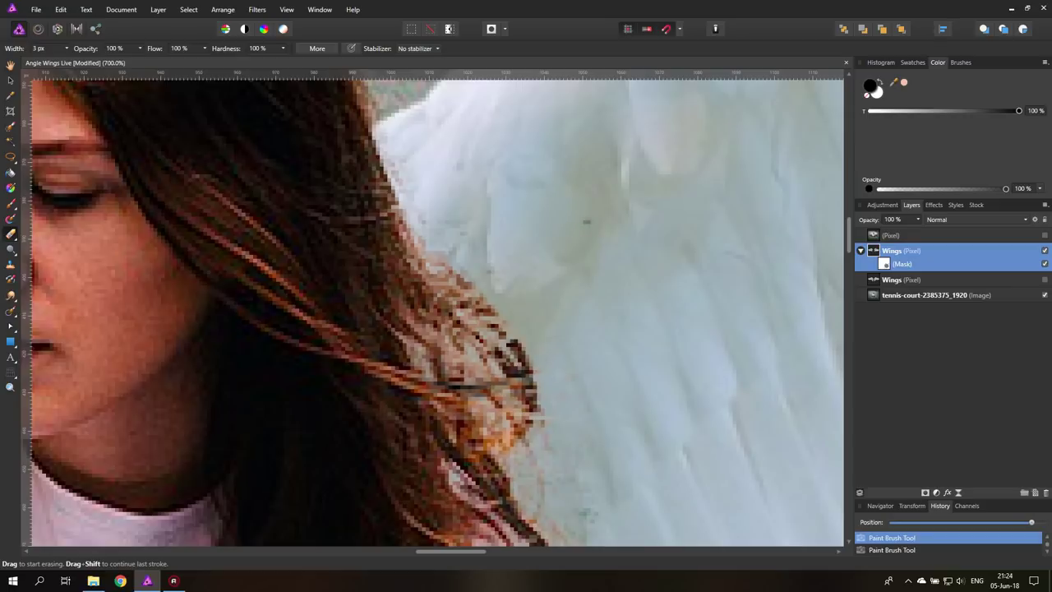
pyautogui.click(886, 264)
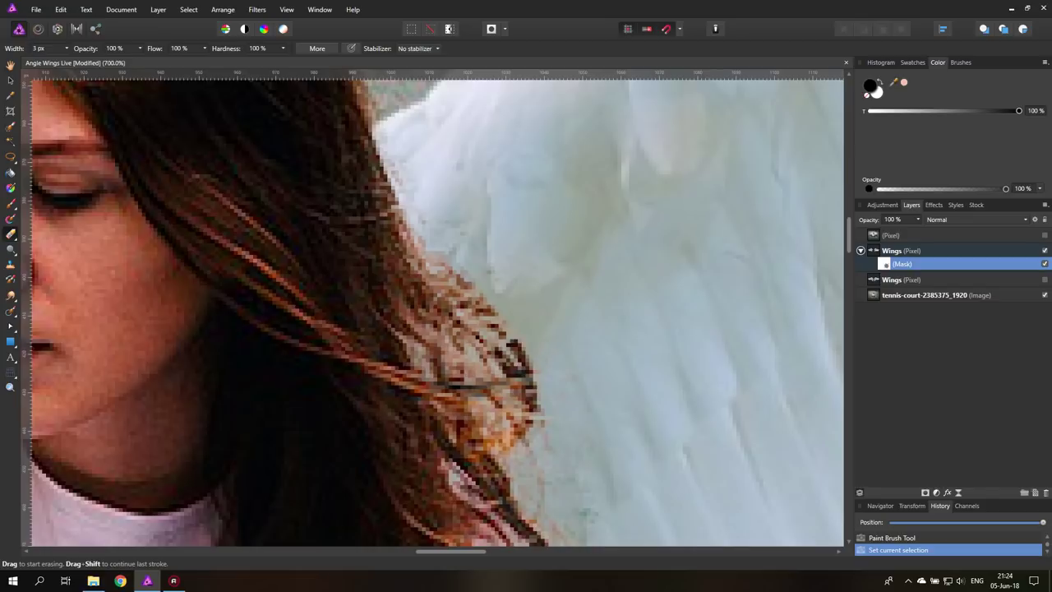
# Add a Color Balance adjustment inside the masked Wings layer with midtones Cyan/Red 17%, Magenta/Green -23% and Yellow/Blue -37%.
pyautogui.hotkey('ctrl', '0')
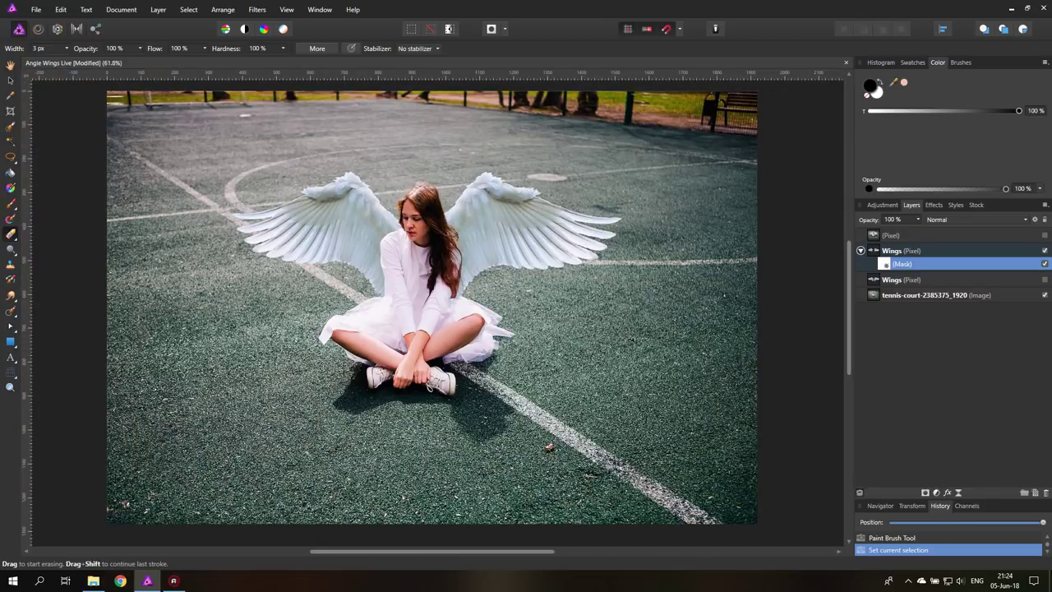
pyautogui.click(11, 388)
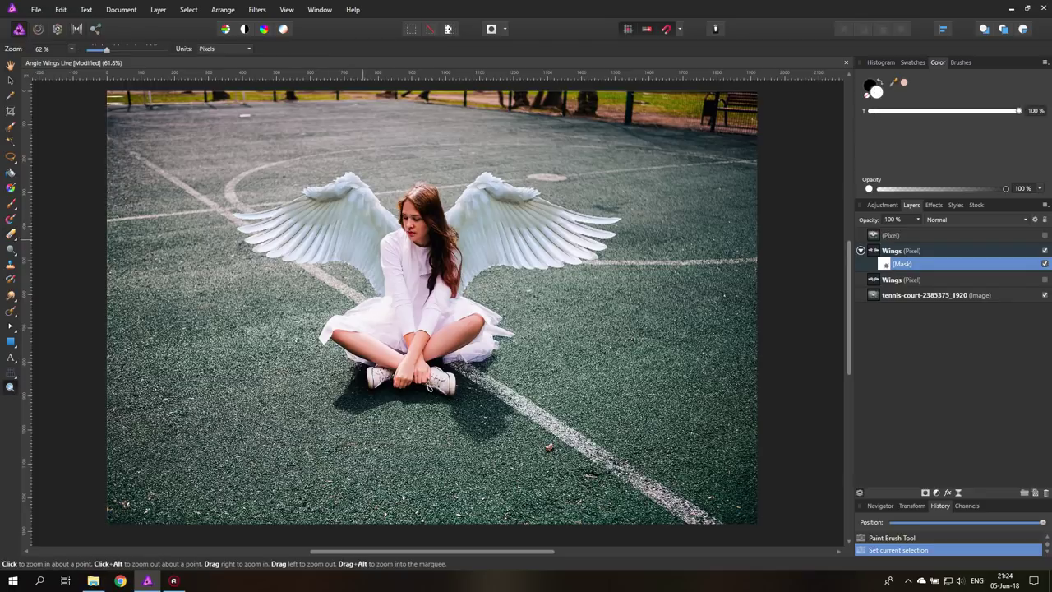
pyautogui.scroll(3, 369, 263)
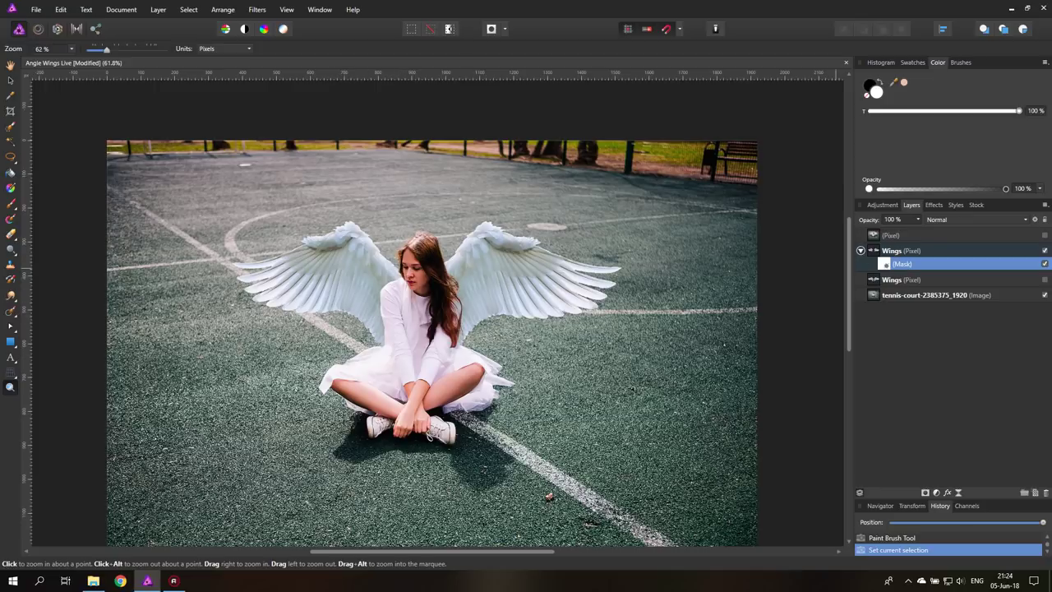
pyautogui.click(901, 250)
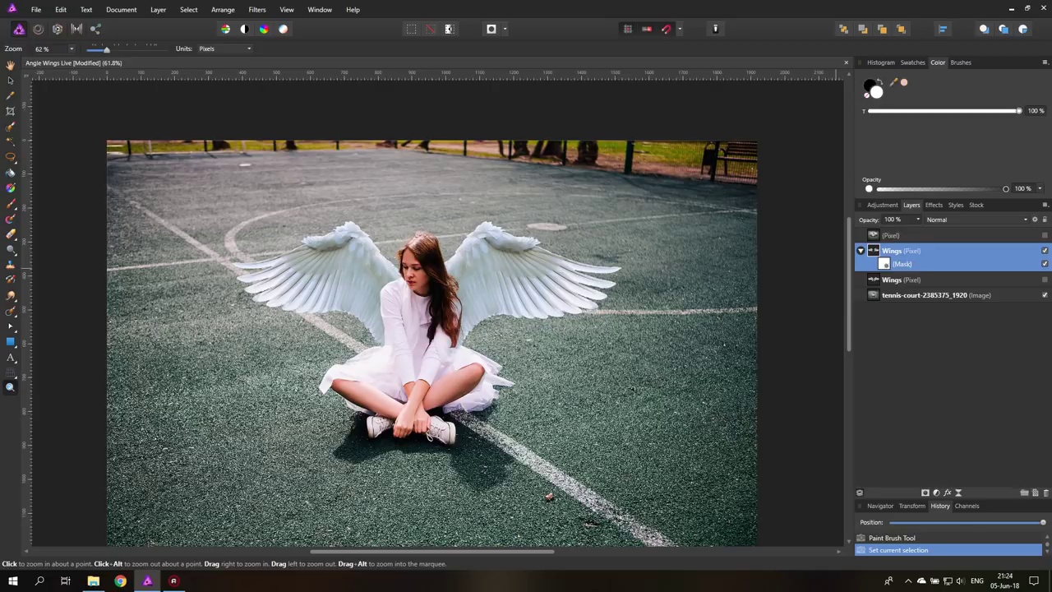
pyautogui.click(935, 492)
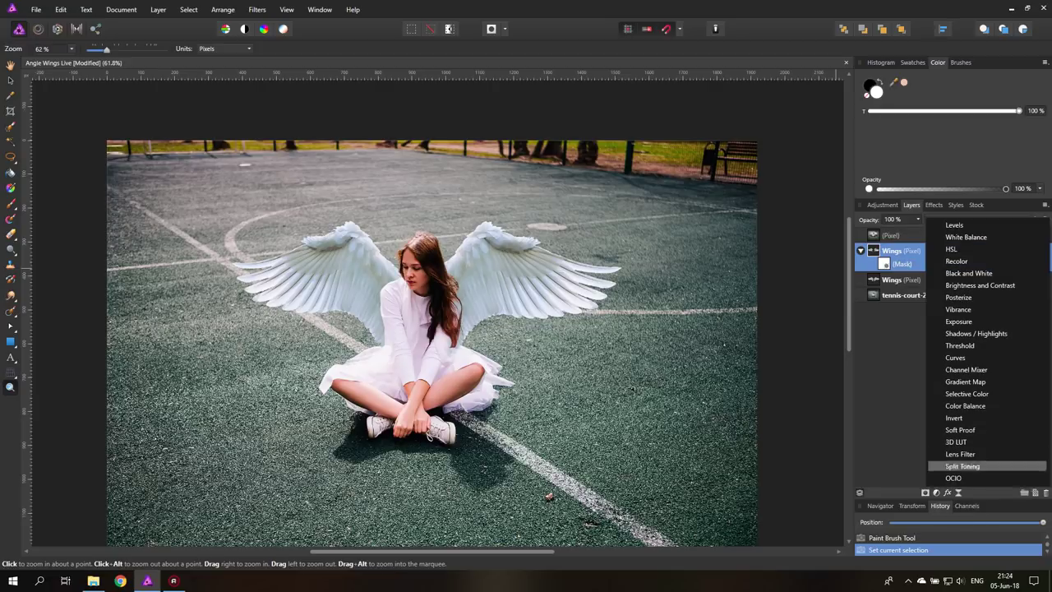
pyautogui.click(966, 405)
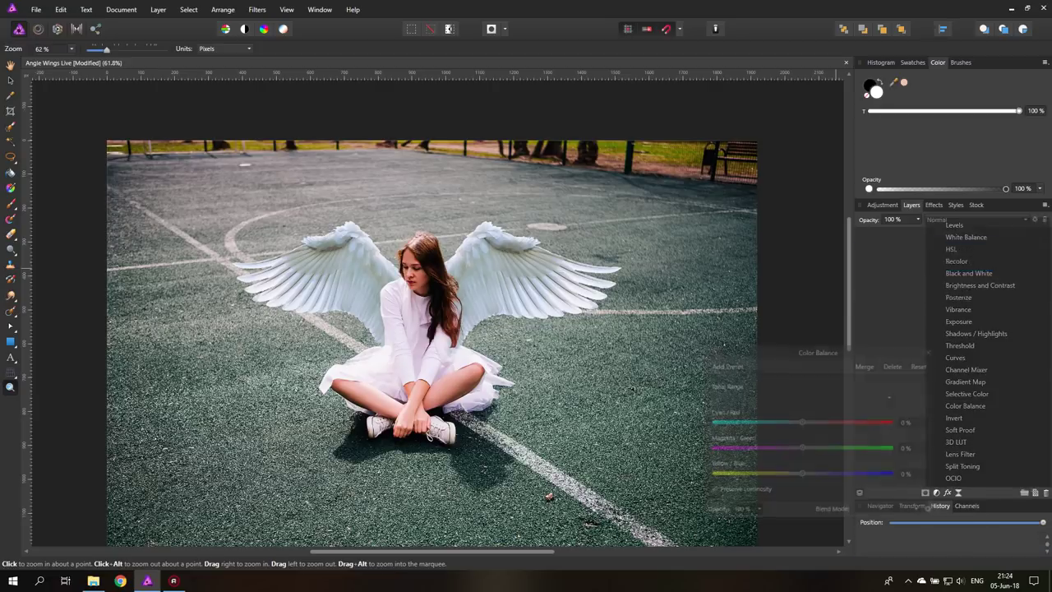
pyautogui.moveTo(804, 350); pyautogui.dragTo(699, 337)
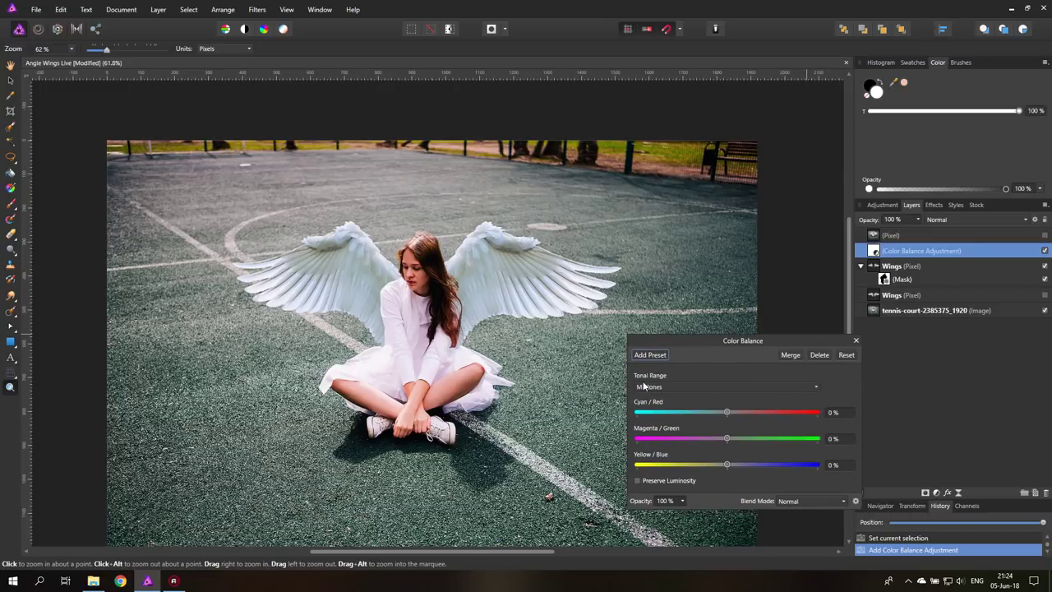
pyautogui.moveTo(726, 412)
pyautogui.mouseDown()
pyautogui.moveTo(717, 411)
pyautogui.moveTo(750, 412)
pyautogui.moveTo(742, 438)
pyautogui.moveTo(702, 464)
pyautogui.moveTo(722, 438)
pyautogui.moveTo(710, 437)
pyautogui.moveTo(753, 412)
pyautogui.moveTo(742, 412)
pyautogui.mouseUp()
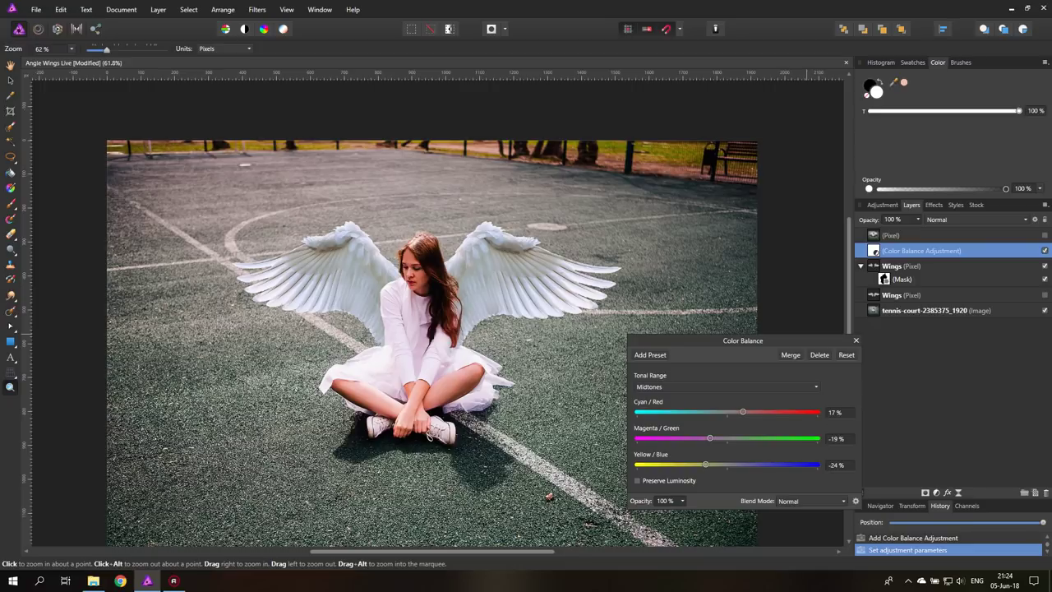
pyautogui.moveTo(705, 464); pyautogui.dragTo(705, 438)
pyautogui.moveTo(883, 274); pyautogui.dragTo(883, 276)
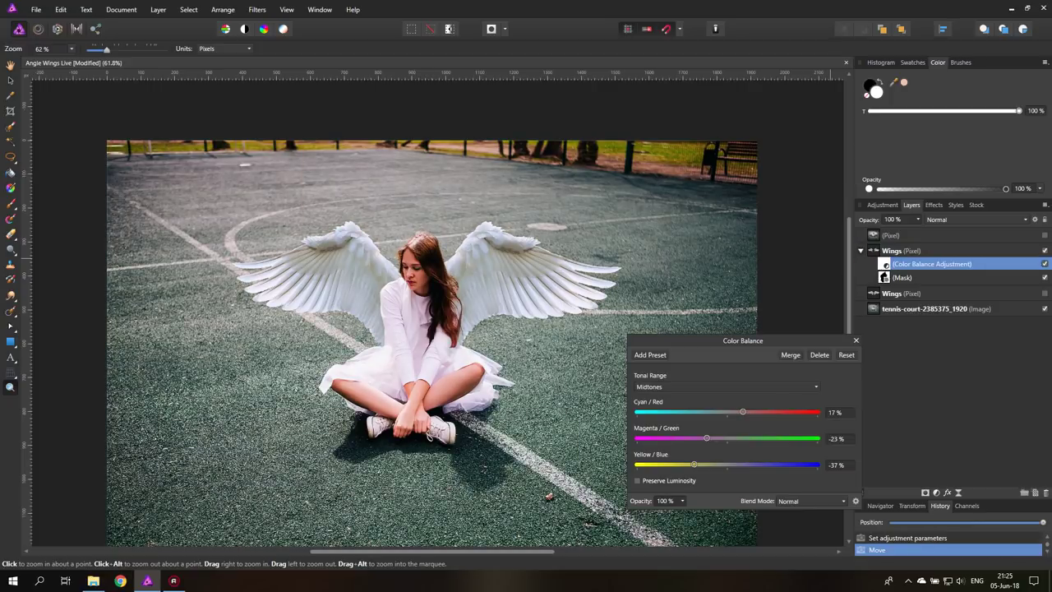
pyautogui.click(855, 340)
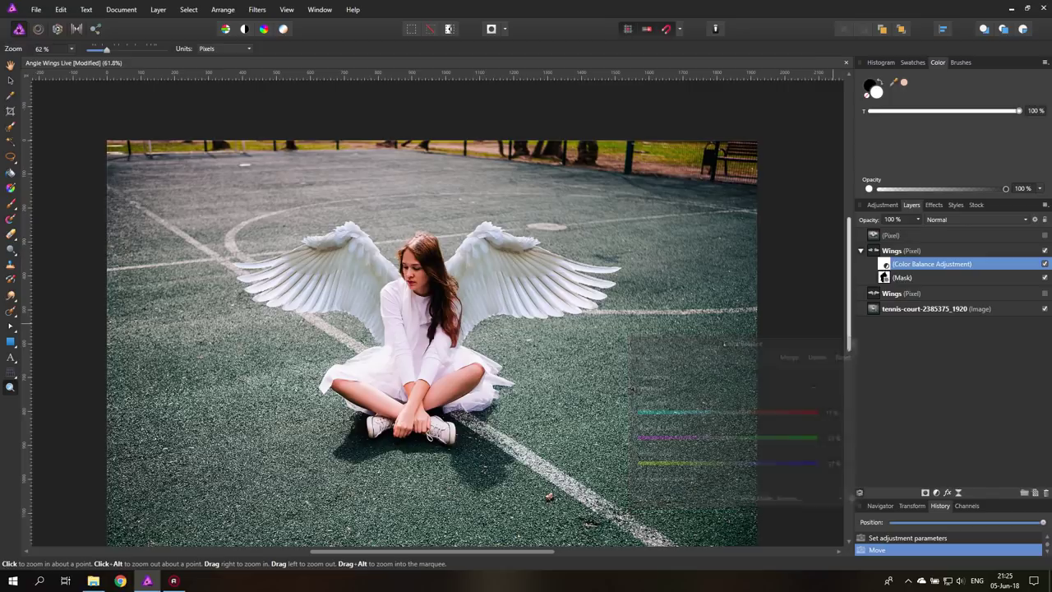
# Add a Curves adjustment and nest it inside the masked Wings layer above the Color Balance adjustment.
pyautogui.click(934, 491)
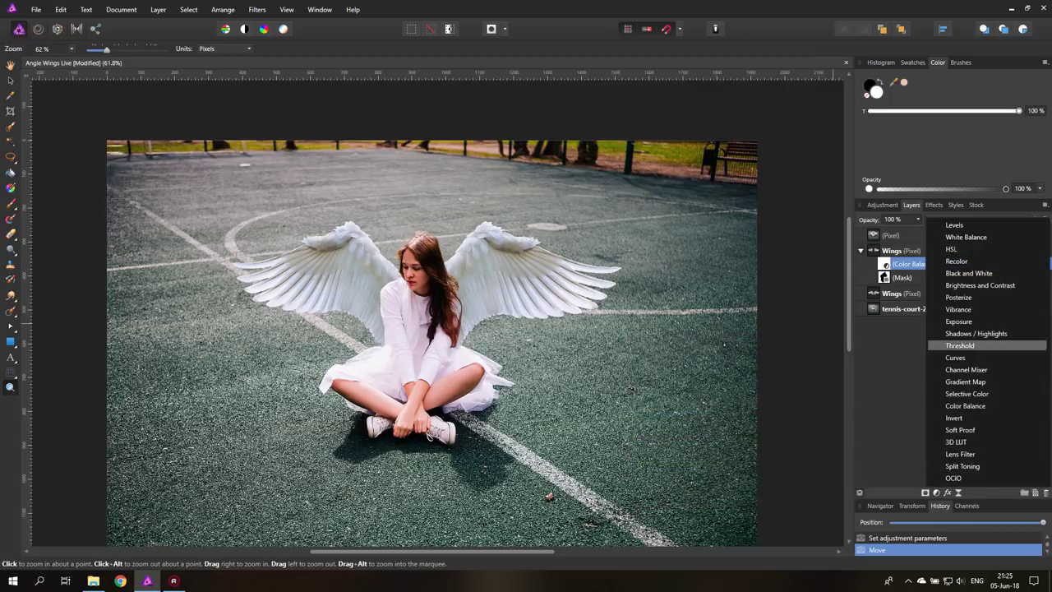
pyautogui.click(955, 357)
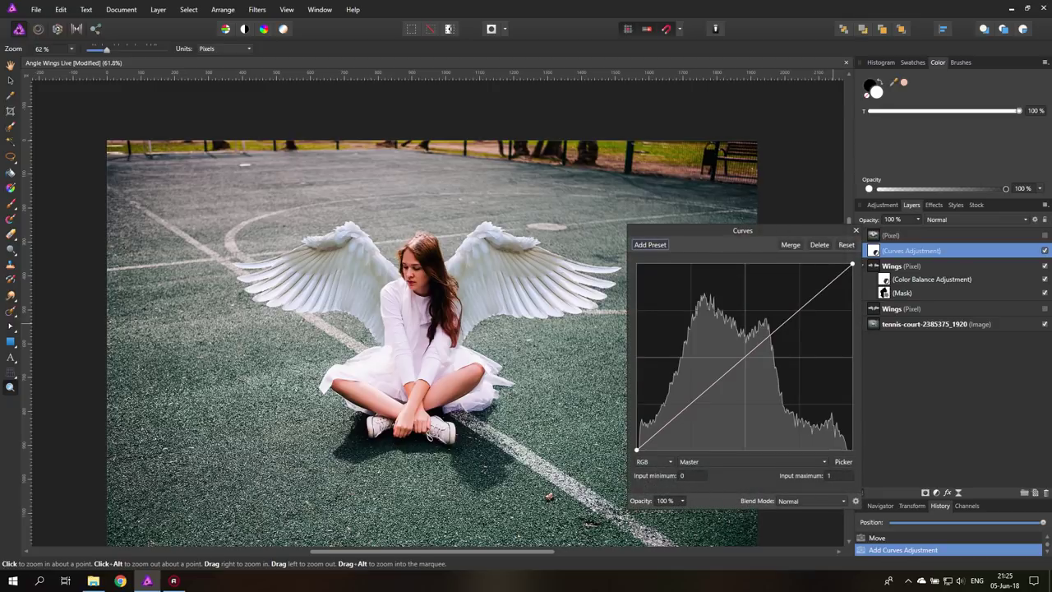
pyautogui.moveTo(873, 254); pyautogui.dragTo(878, 269)
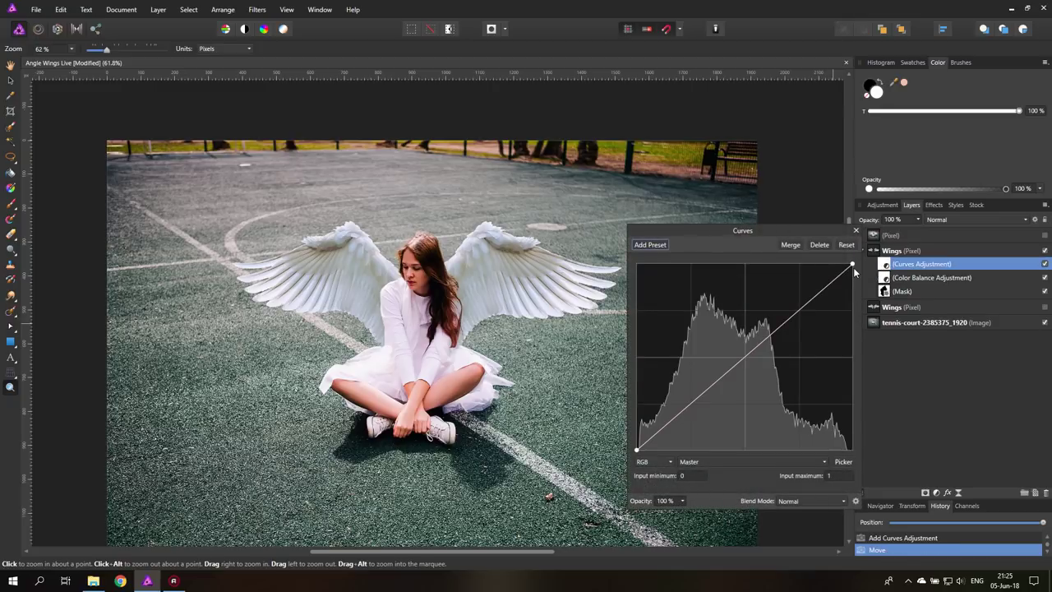
pyautogui.moveTo(783, 234); pyautogui.dragTo(732, 234)
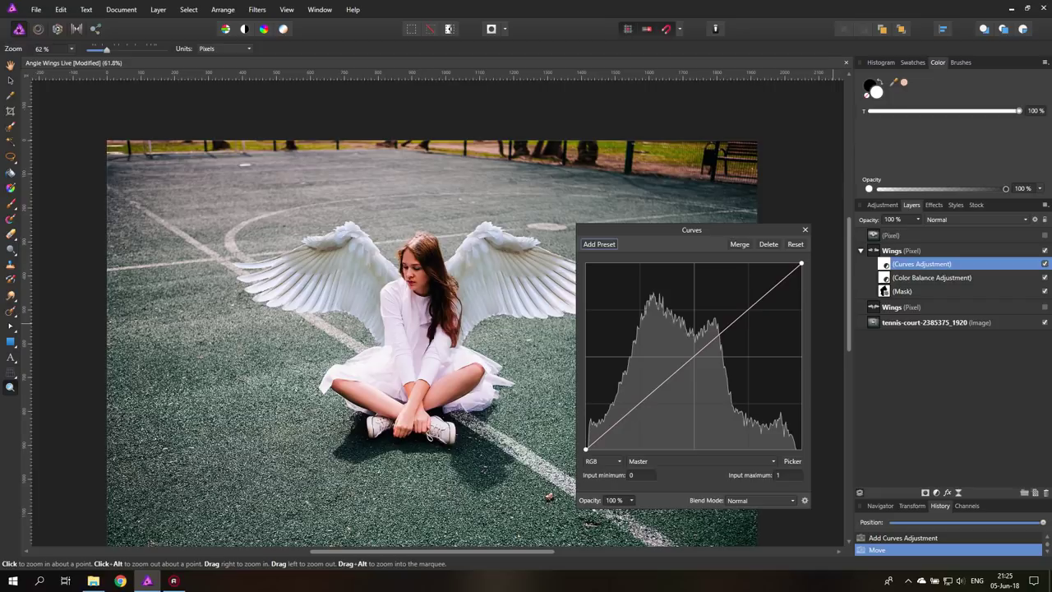
# Brighten the wings by bending the master curve's midpoint upward and moving its white point slightly inward.
pyautogui.moveTo(696, 353); pyautogui.dragTo(689, 337)
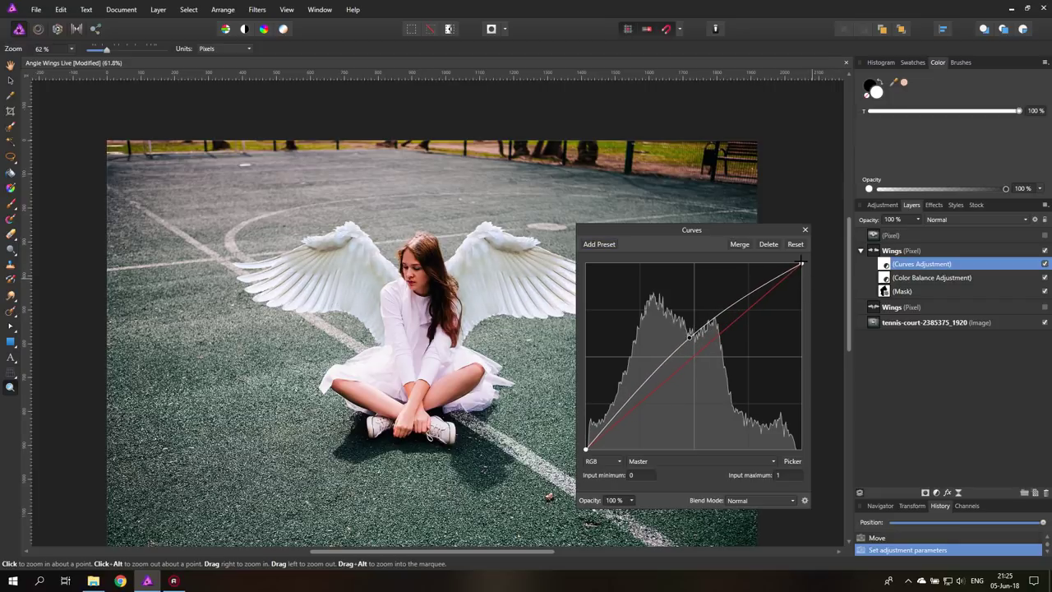
pyautogui.moveTo(801, 263)
pyautogui.mouseDown()
pyautogui.moveTo(772, 263)
pyautogui.moveTo(794, 263)
pyautogui.mouseUp()
pyautogui.moveTo(688, 337); pyautogui.dragTo(688, 333)
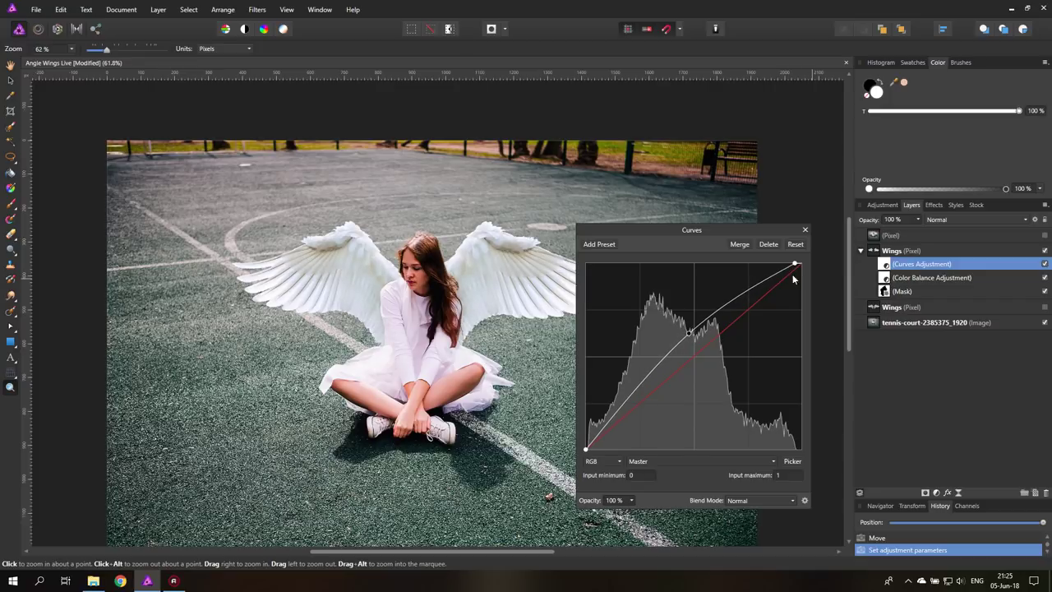
pyautogui.click(804, 229)
# Set the wings' Color Balance midtones to Cyan/Red 43%, Magenta/Green -12% and Yellow/Blue -34%.
pyautogui.doubleClick(884, 277)
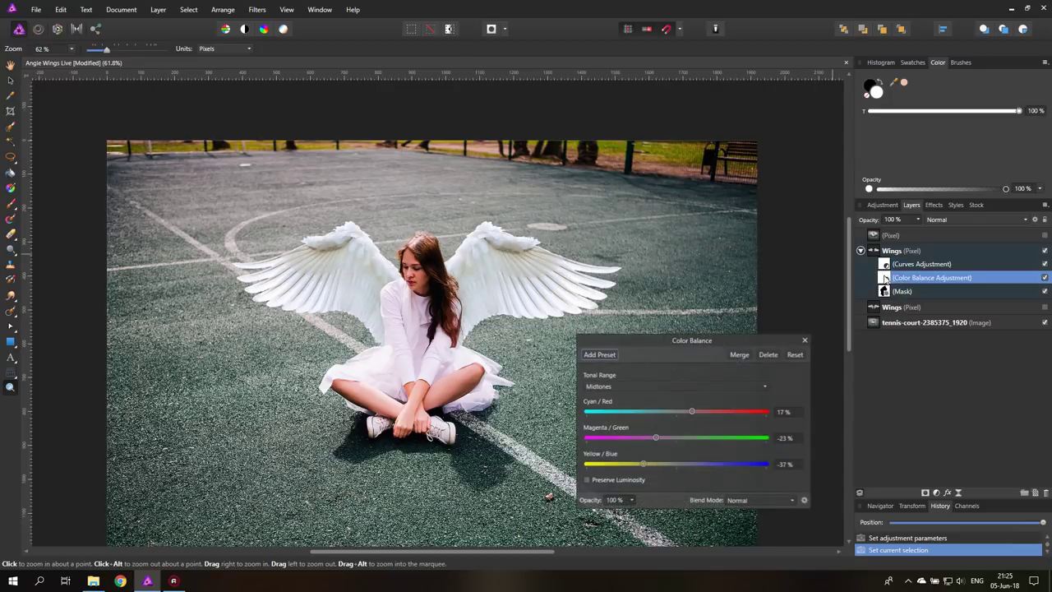
pyautogui.moveTo(692, 411); pyautogui.dragTo(714, 410)
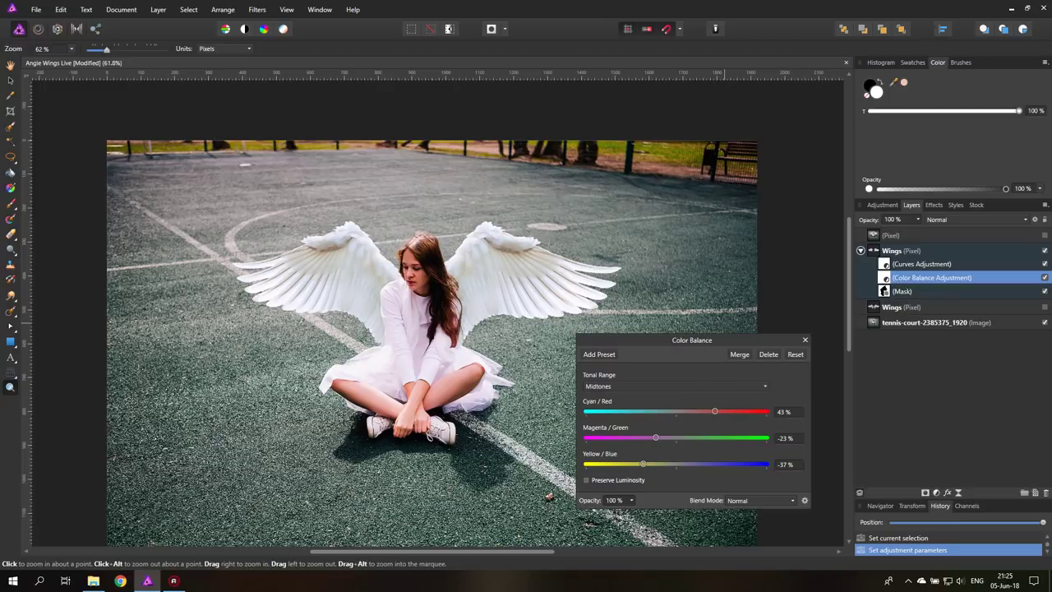
pyautogui.moveTo(642, 464); pyautogui.dragTo(666, 437)
# Set the wings' Color Balance highlights to Cyan/Red 5%, Magenta/Green -6% and Yellow/Blue 2%.
pyautogui.click(675, 386)
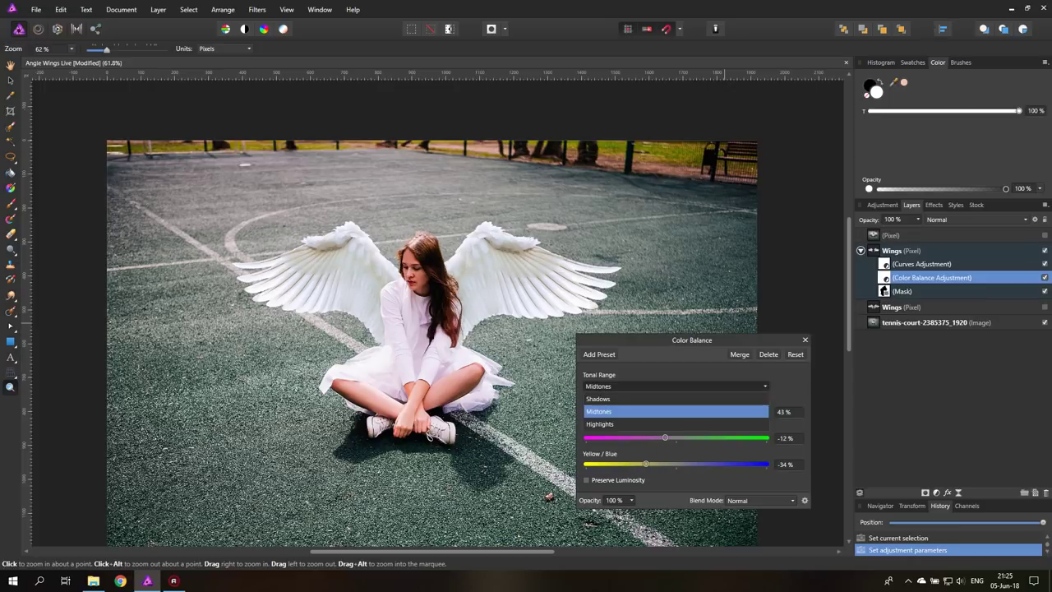
pyautogui.click(675, 424)
pyautogui.moveTo(675, 411); pyautogui.dragTo(679, 463)
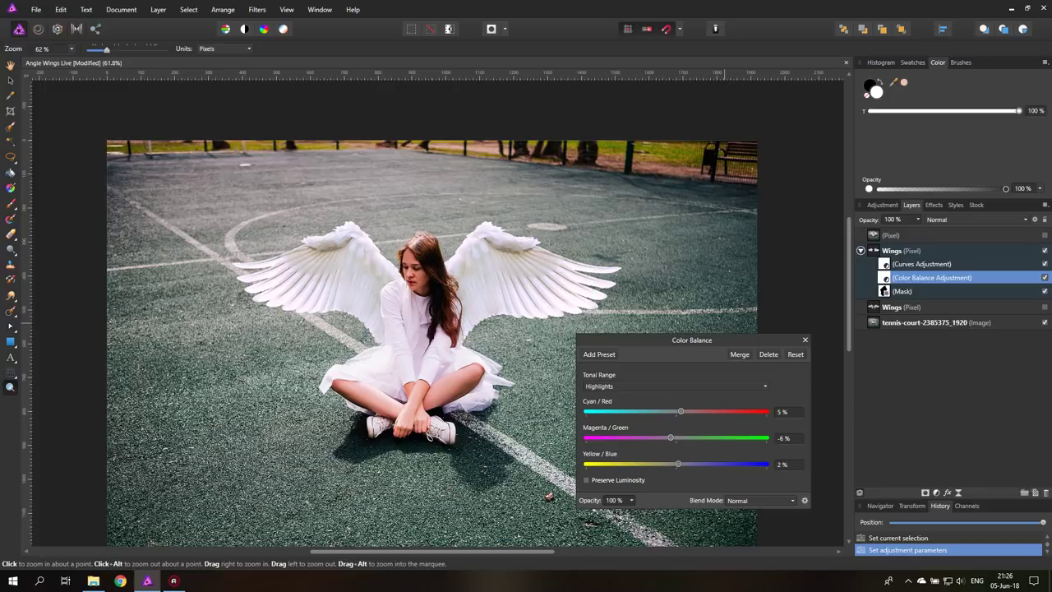
pyautogui.click(804, 340)
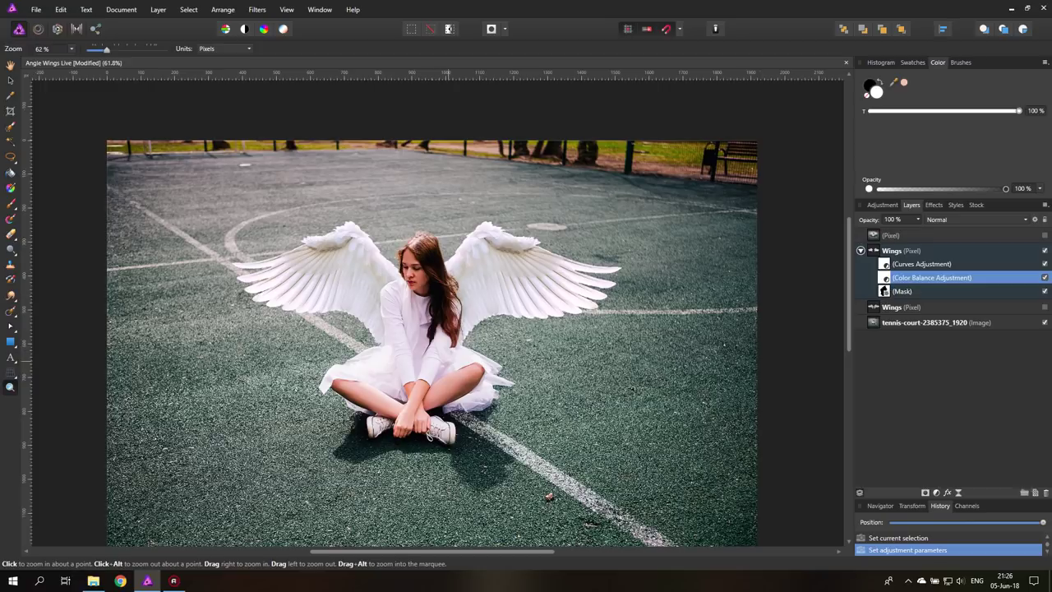
# Show the hidden original Wings layer and move it above the masked Wings layer, collapsing the masked layer's contents.
pyautogui.click(896, 310)
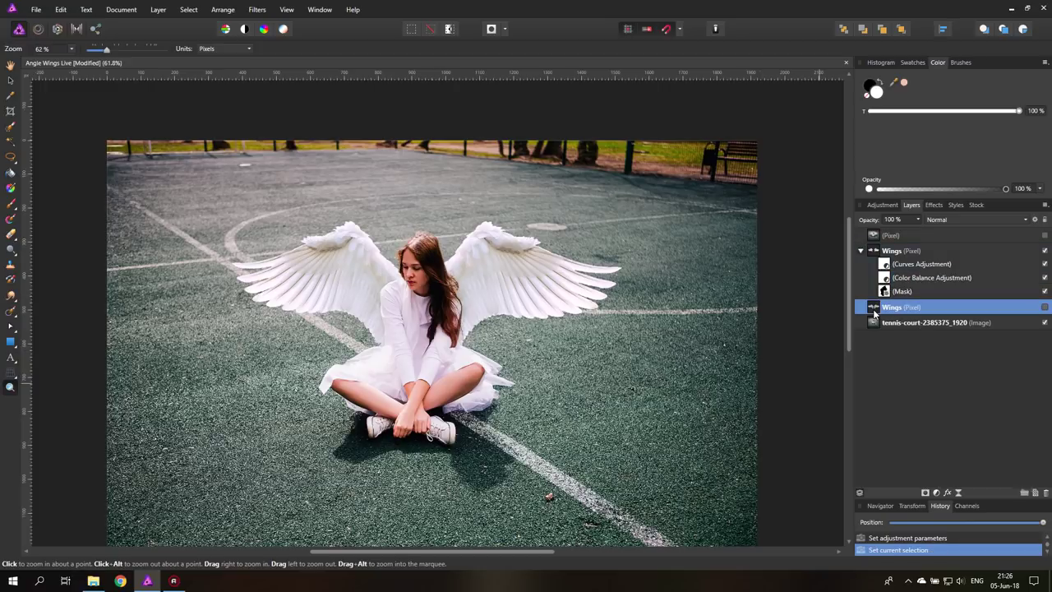
pyautogui.click(1045, 306)
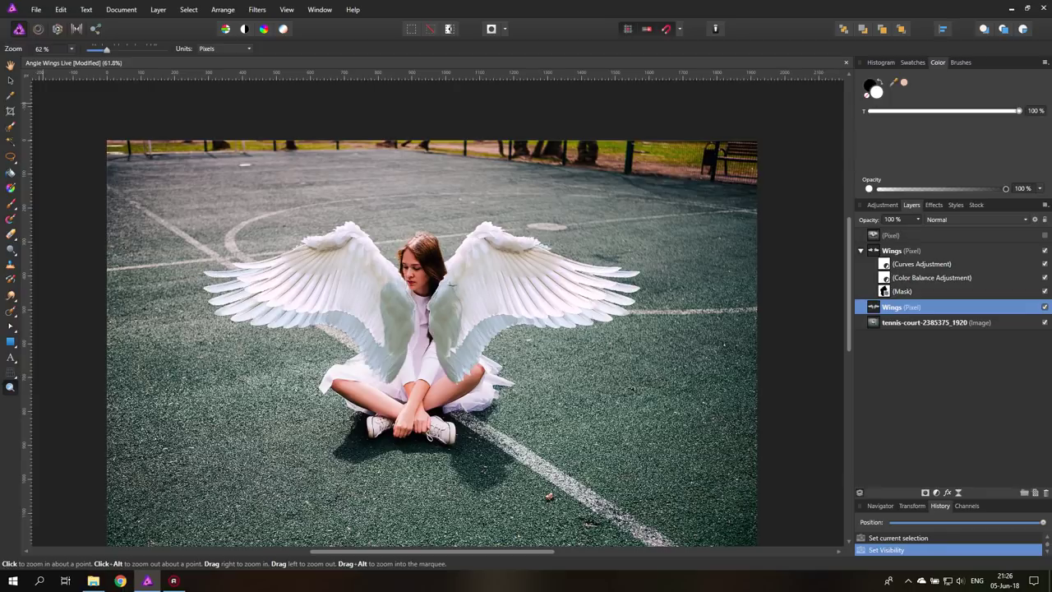
pyautogui.click(10, 80)
pyautogui.moveTo(874, 304); pyautogui.dragTo(877, 248)
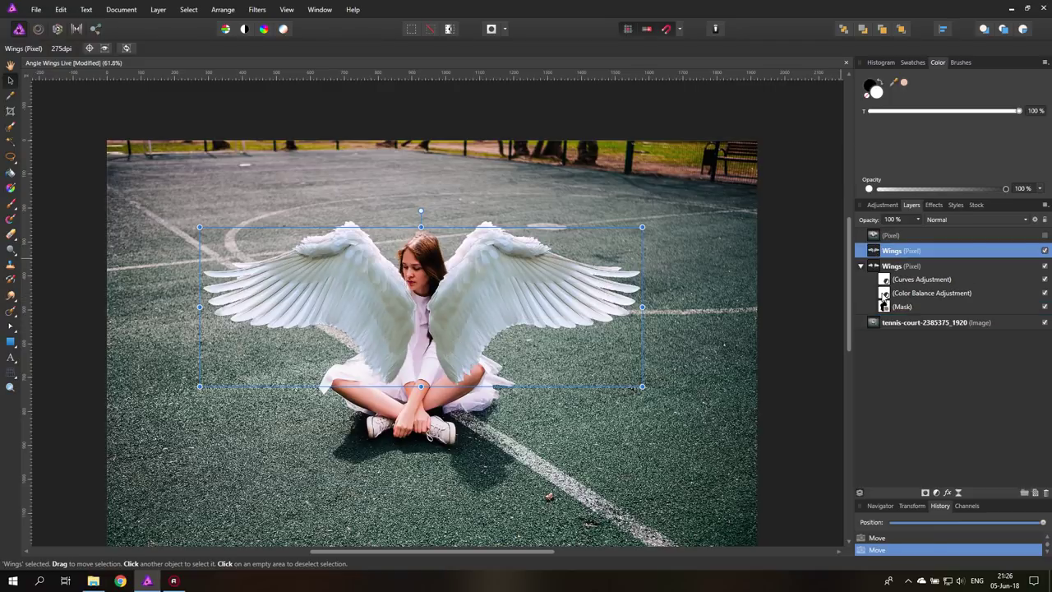
pyautogui.click(860, 266)
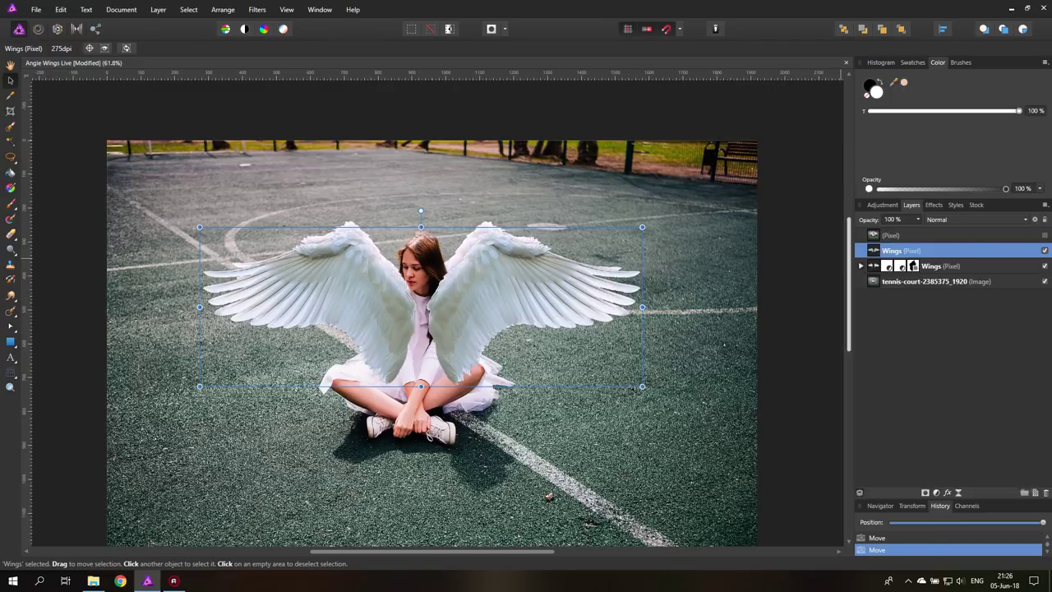
# Lock the masked Wings layer and the tennis-court background image.
pyautogui.click(998, 267)
pyautogui.click(1043, 219)
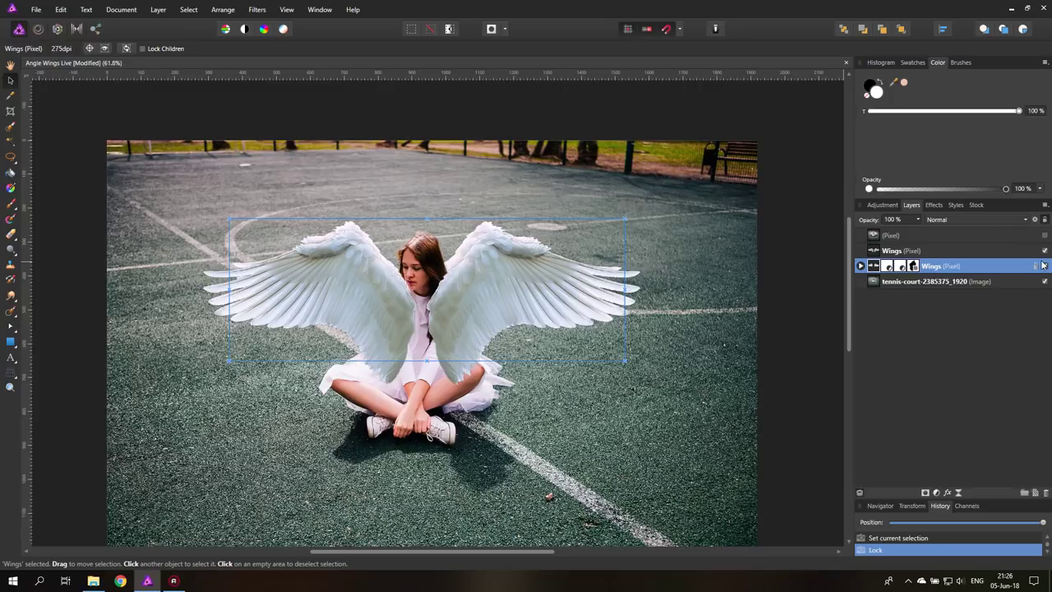
pyautogui.click(1021, 280)
pyautogui.click(1043, 219)
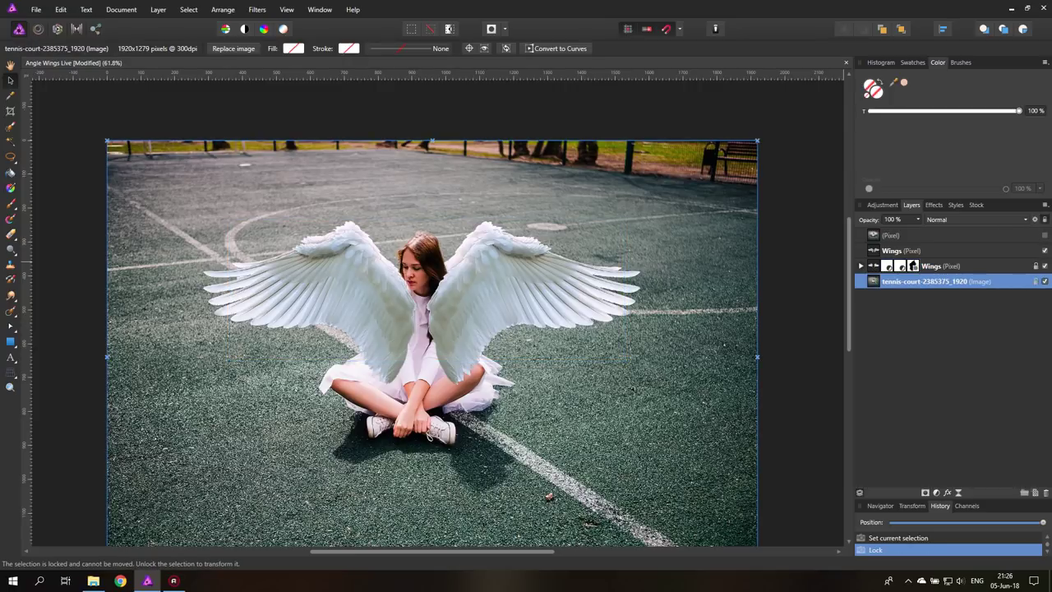
# Rename the unmasked Wings layer as Shadow.
pyautogui.click(977, 251)
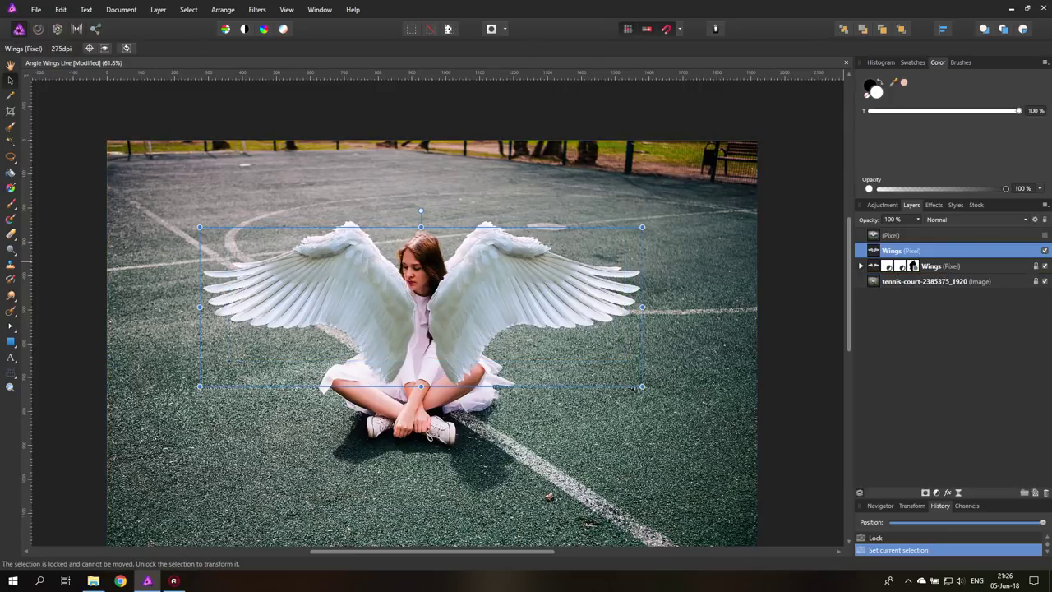
pyautogui.doubleClick(907, 251)
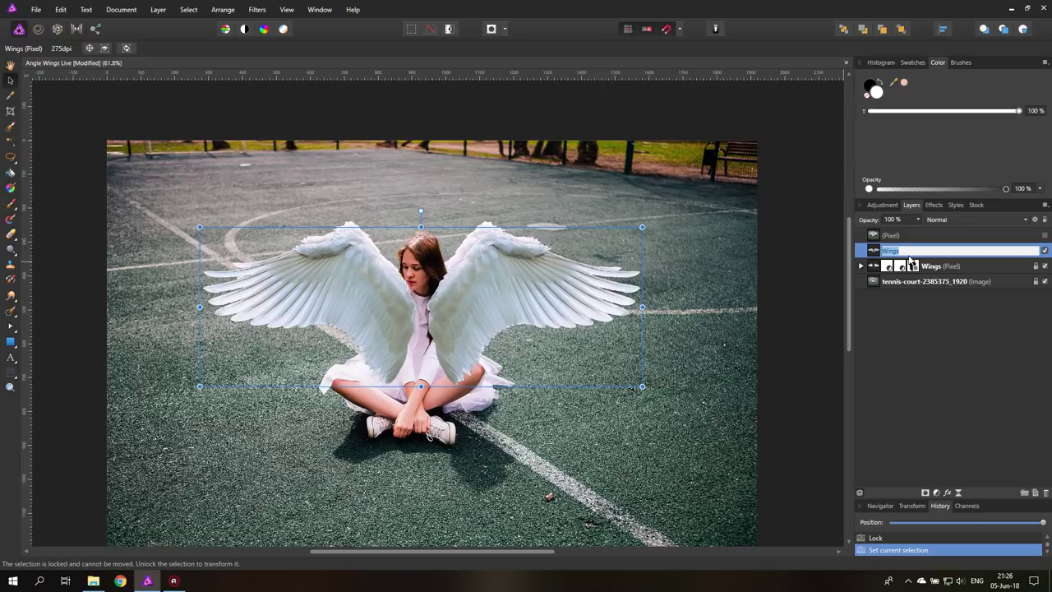
pyautogui.write('Shadow')
pyautogui.press('Return')
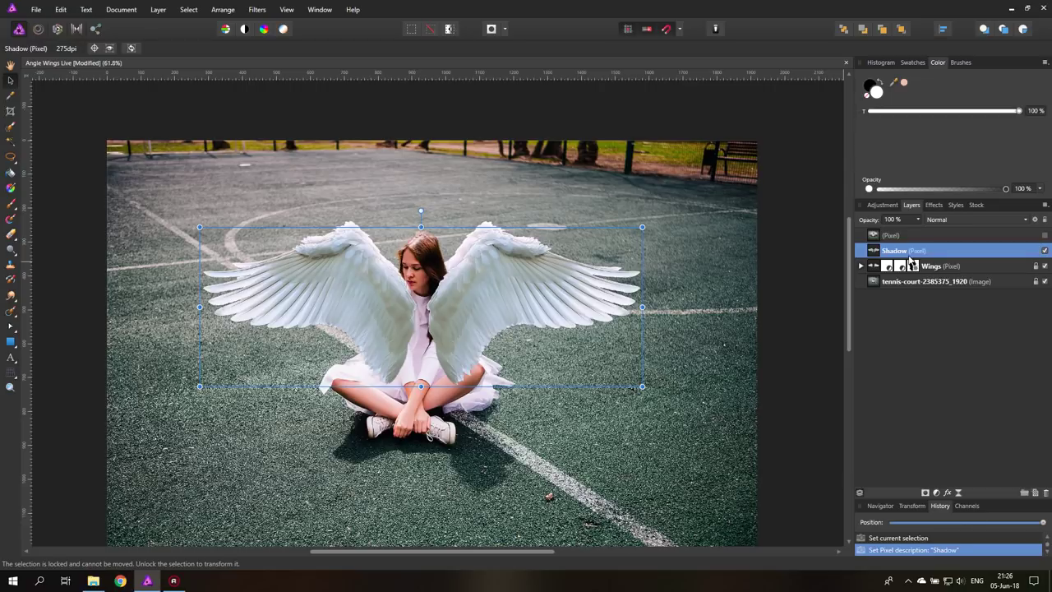
# Flip the Shadow layer vertically and move it straight down over the woman's legs and the ground below the wings.
pyautogui.click(223, 9)
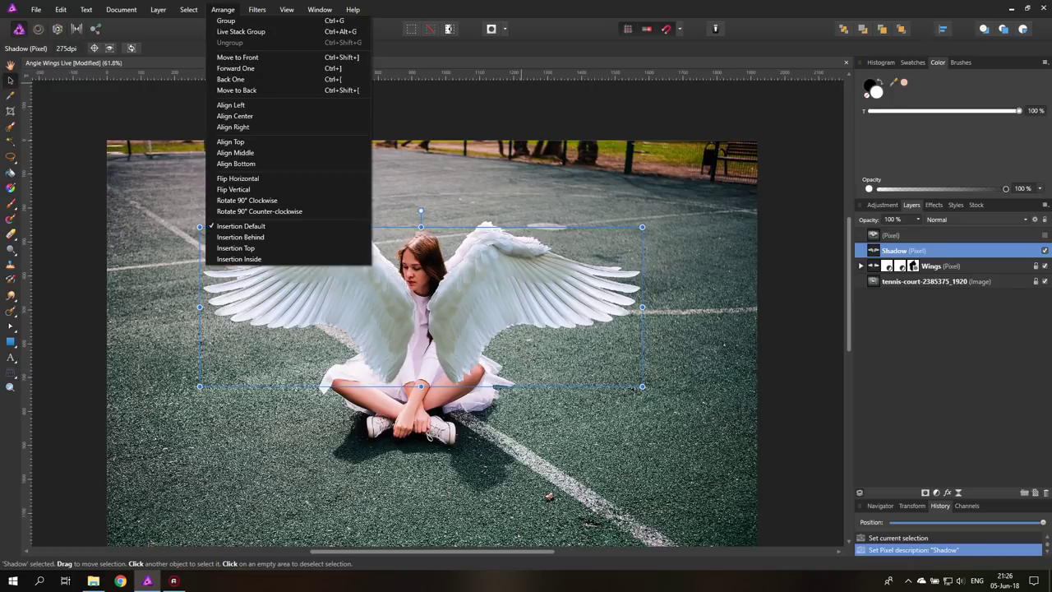
pyautogui.click(234, 189)
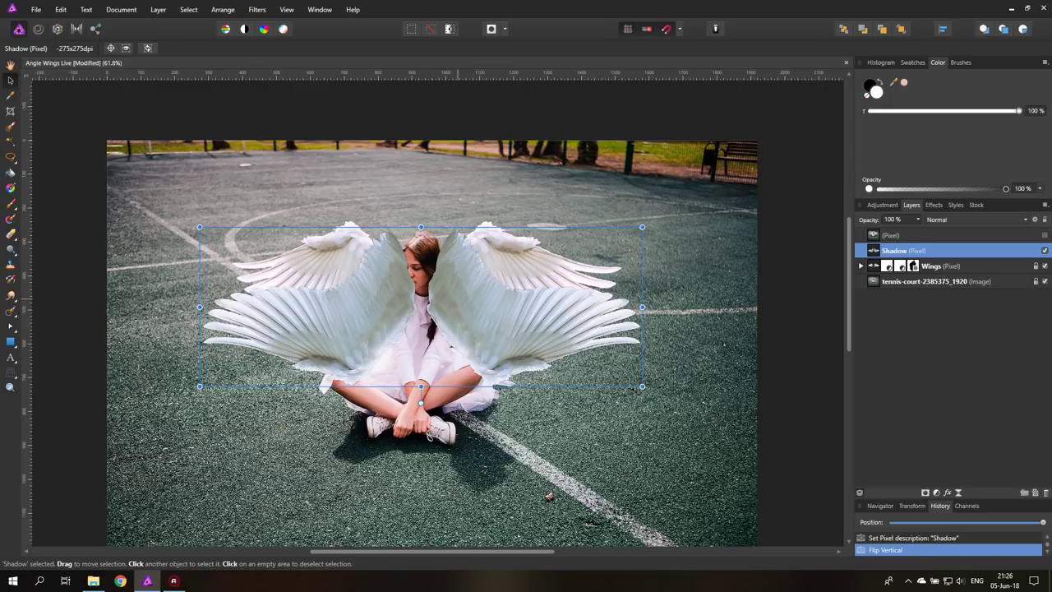
pyautogui.moveTo(458, 299); pyautogui.dragTo(459, 404)
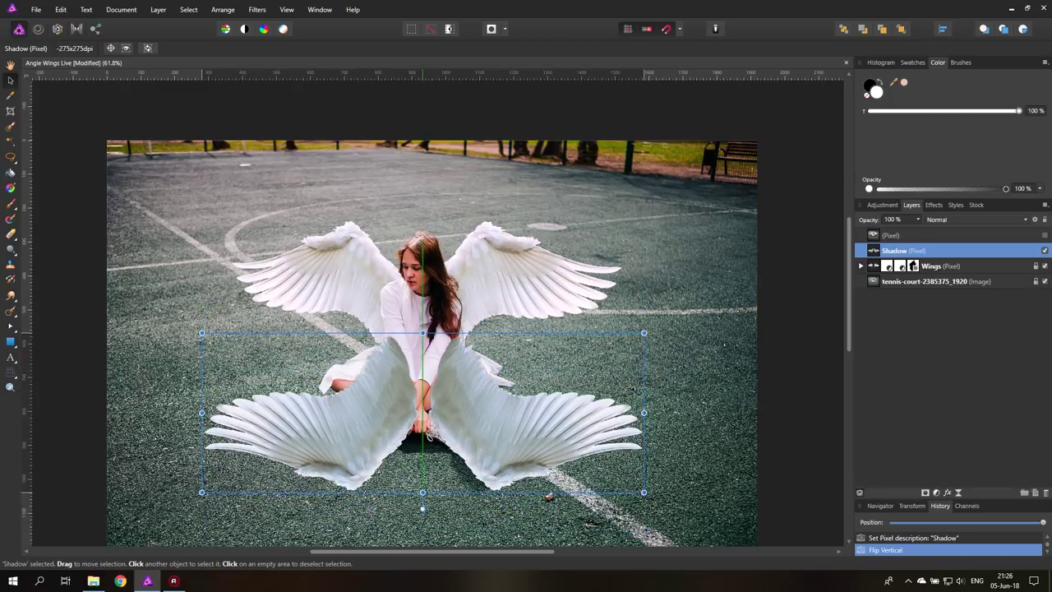
# Nudge the Shadow layer down slightly and apply a single-plane perspective warp that narrows its upper edge and widens its lower edge across the ground.
pyautogui.moveTo(428, 435); pyautogui.dragTo(428, 439)
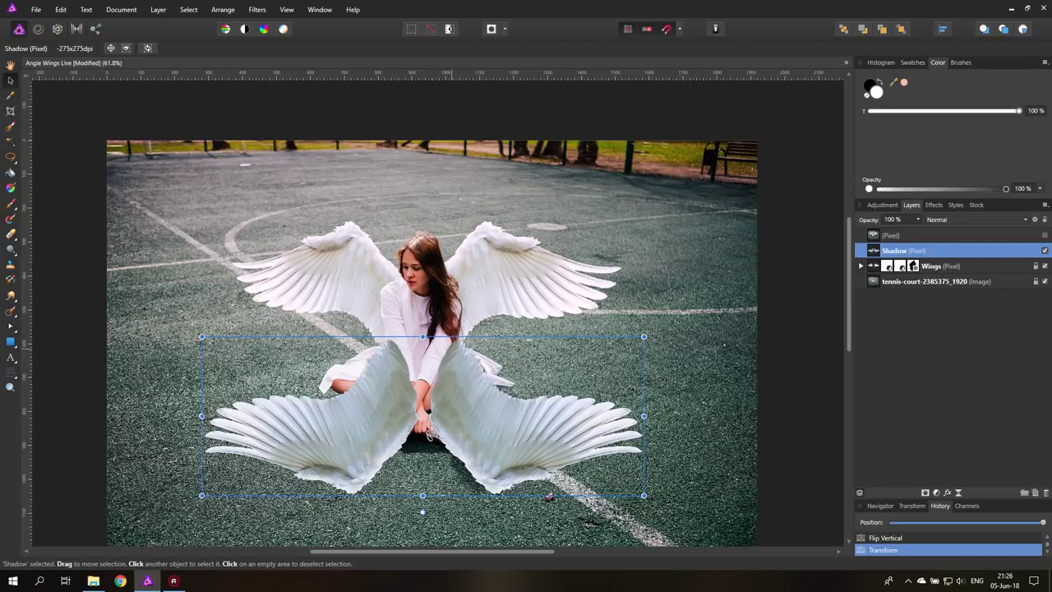
pyautogui.click(11, 372)
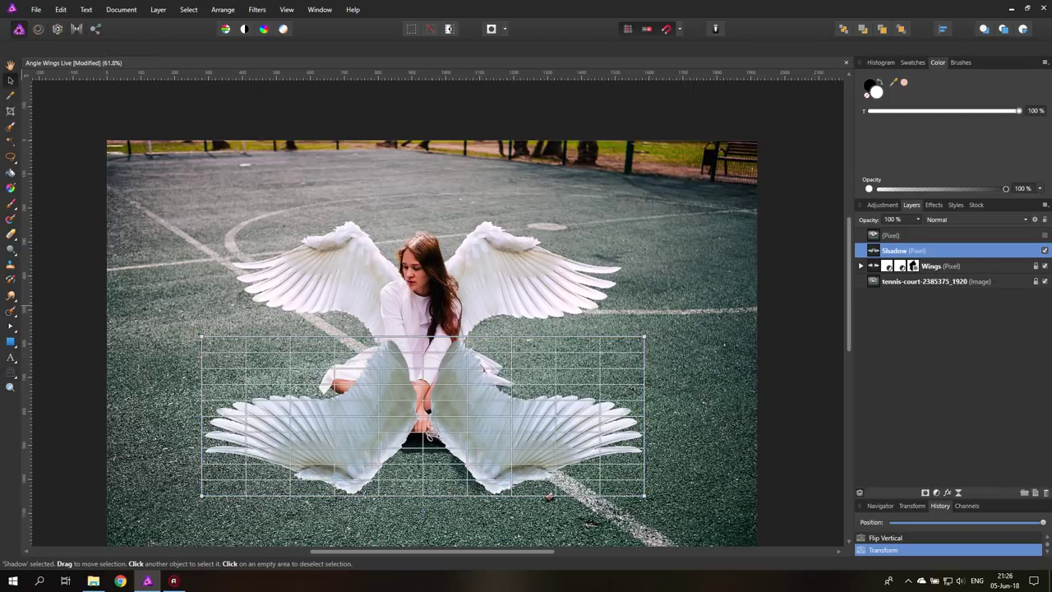
pyautogui.moveTo(200, 336); pyautogui.dragTo(202, 322)
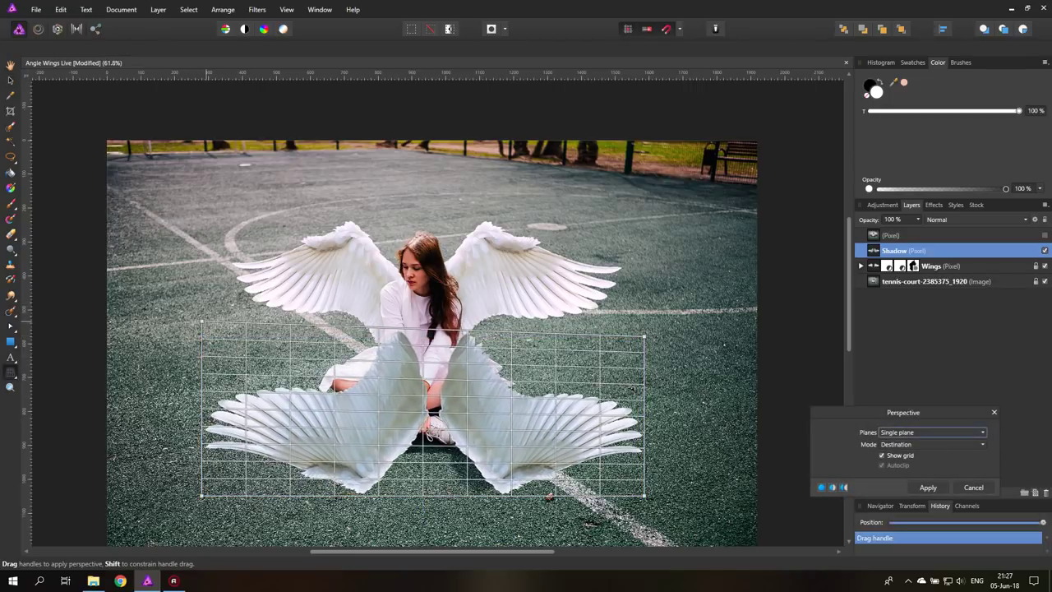
pyautogui.moveTo(201, 496); pyautogui.dragTo(178, 462)
pyautogui.moveTo(201, 322); pyautogui.dragTo(214, 334)
pyautogui.moveTo(644, 495); pyautogui.dragTo(675, 486)
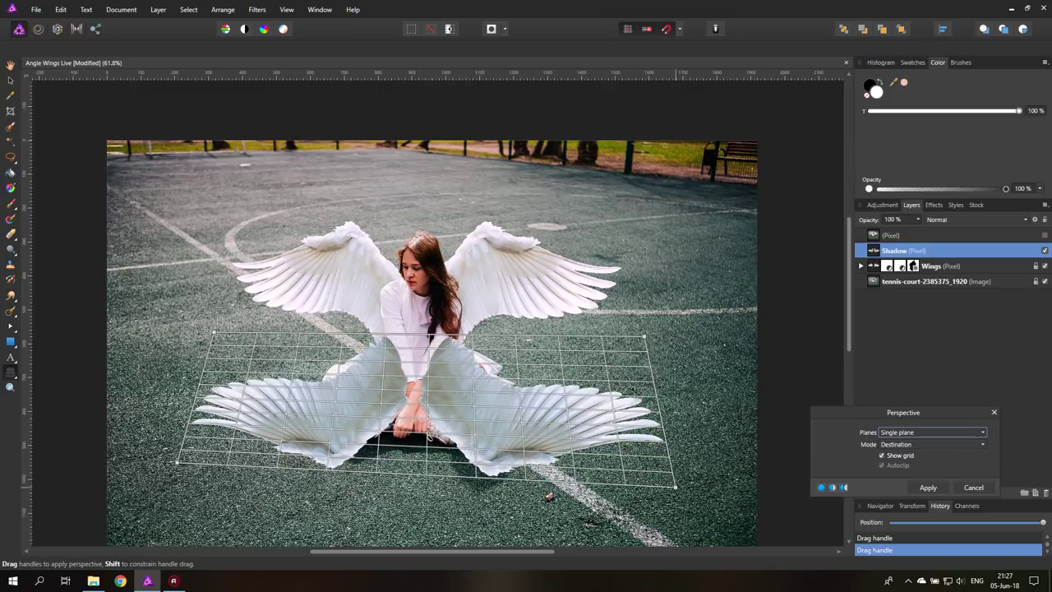
pyautogui.moveTo(644, 336); pyautogui.dragTo(631, 339)
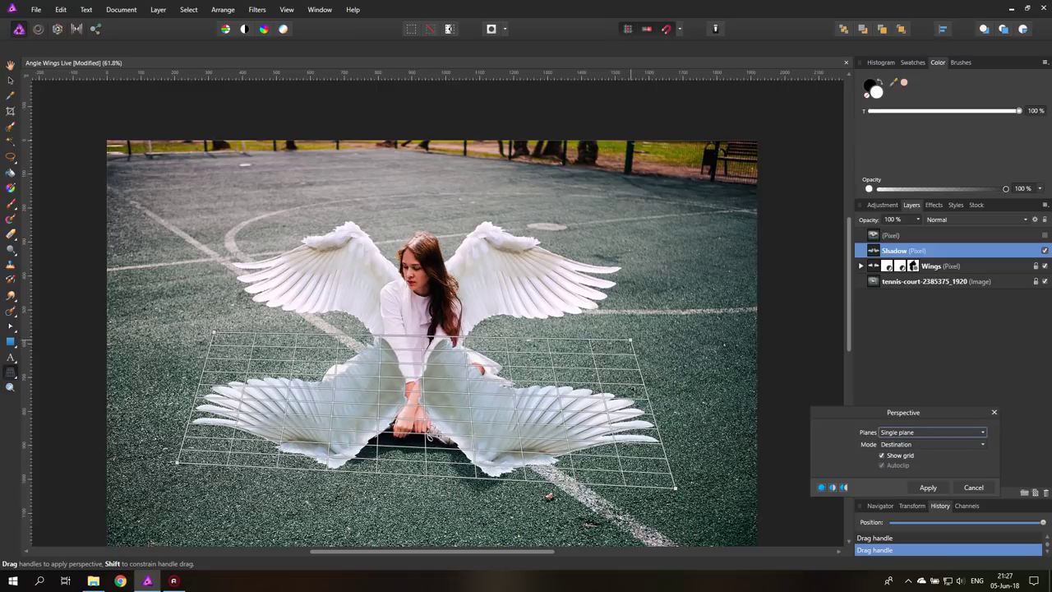
pyautogui.moveTo(212, 332); pyautogui.dragTo(222, 335)
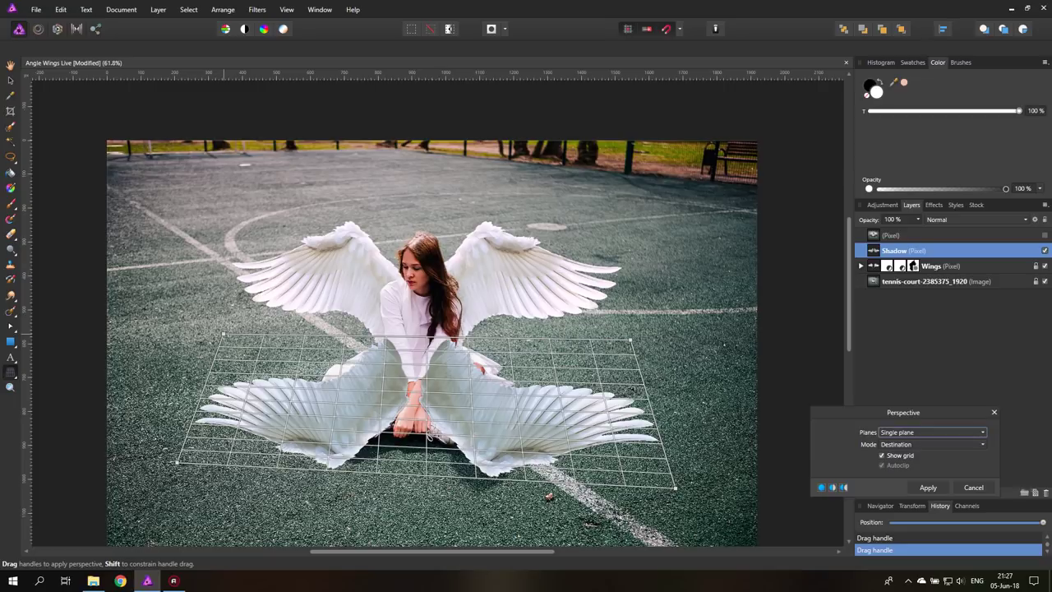
pyautogui.moveTo(177, 461)
pyautogui.mouseDown()
pyautogui.moveTo(167, 452)
pyautogui.moveTo(167, 462)
pyautogui.mouseUp()
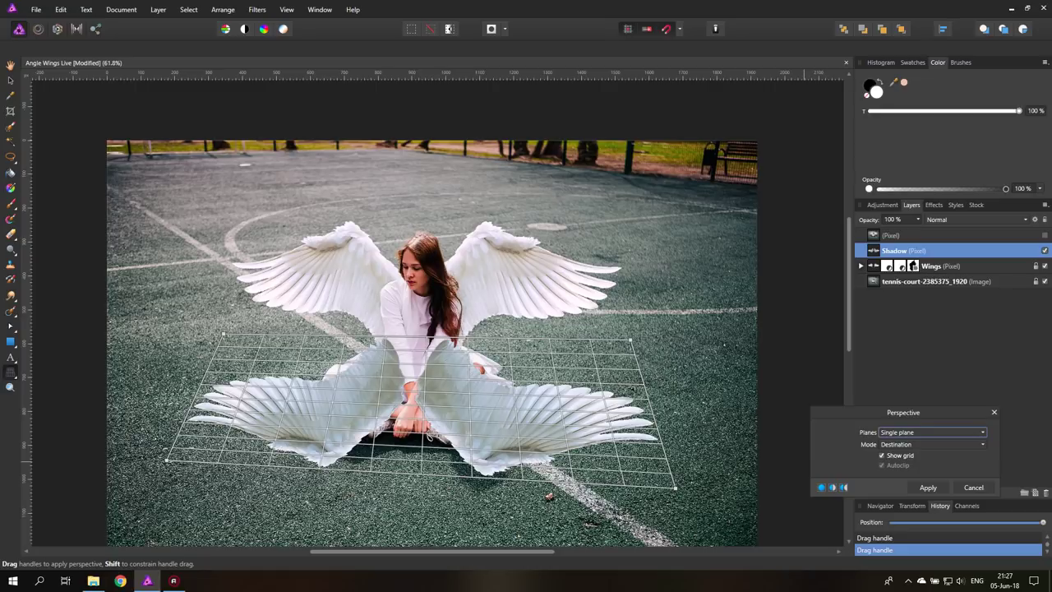
pyautogui.press('Return')
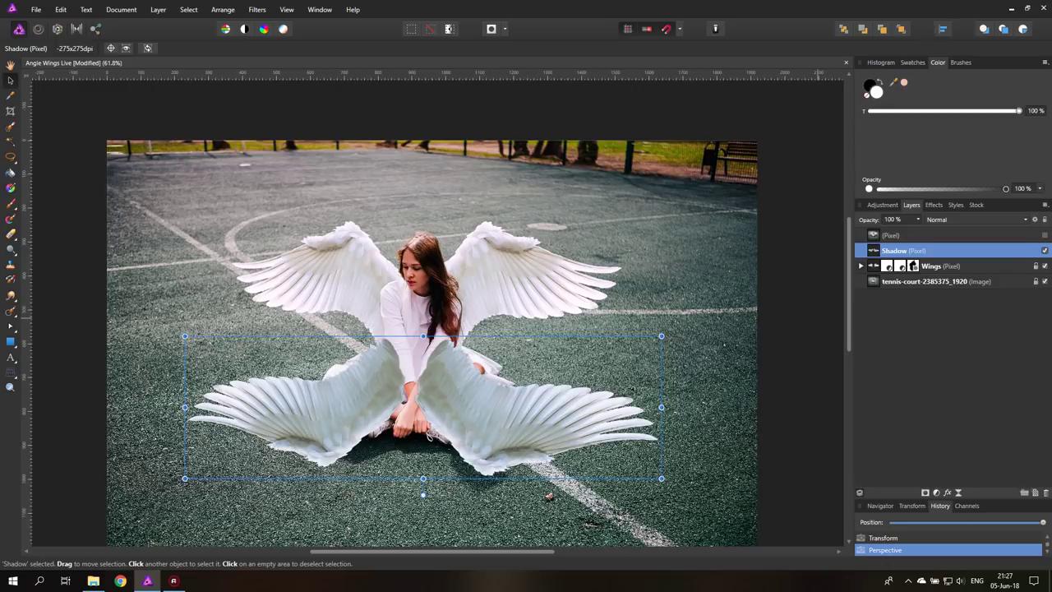
# Load the Shadow layer's outline as a selection, paint it solid black on a new pixel layer with a 194 px brush, and deselect.
pyautogui.hotkey('ctrl', 'shift', 'o')
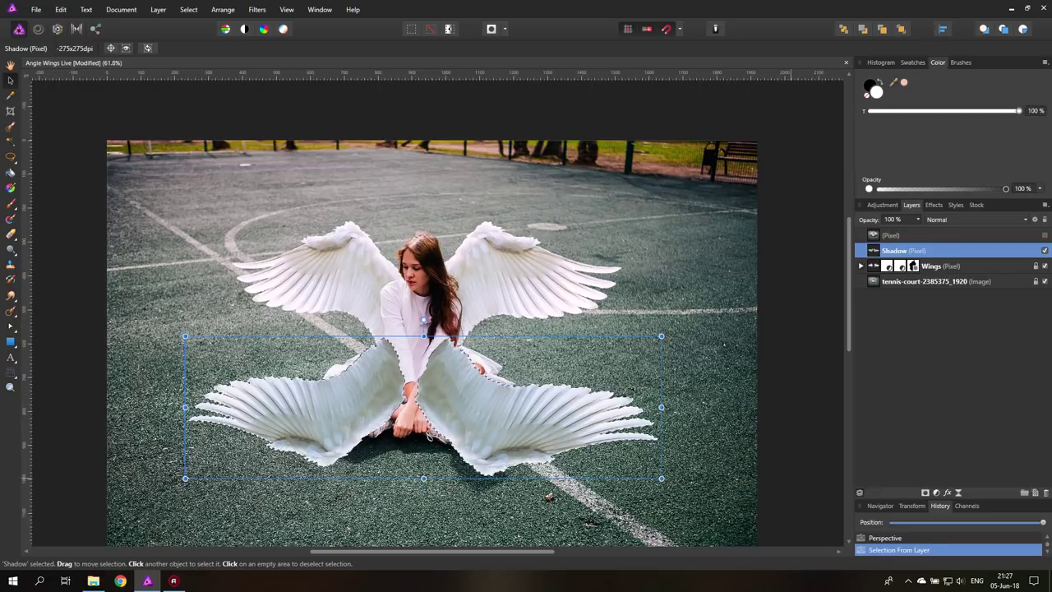
pyautogui.hotkey('ctrl', 'shift', 'n')
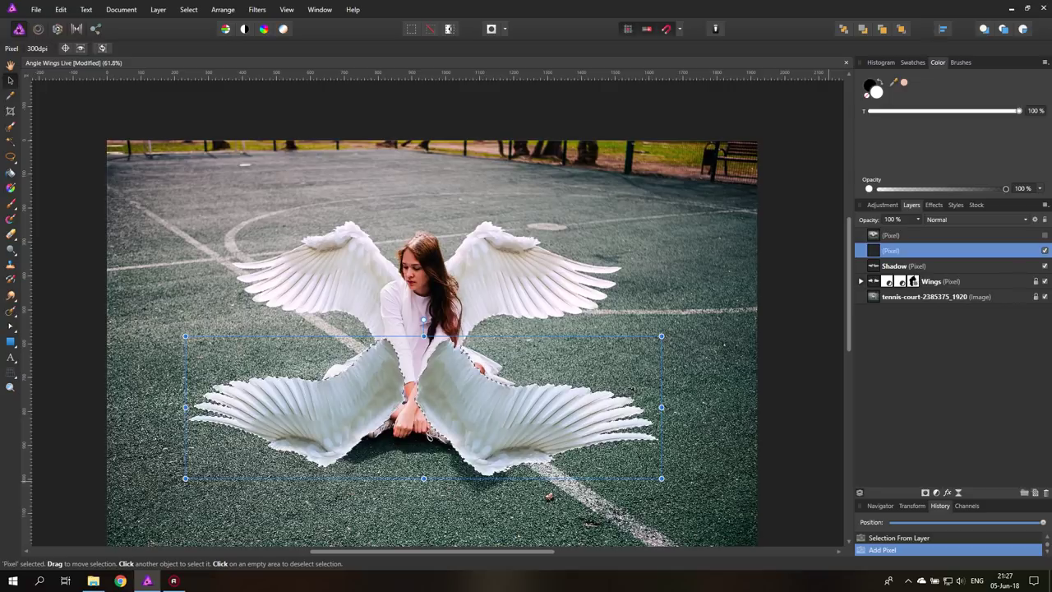
pyautogui.press('b')
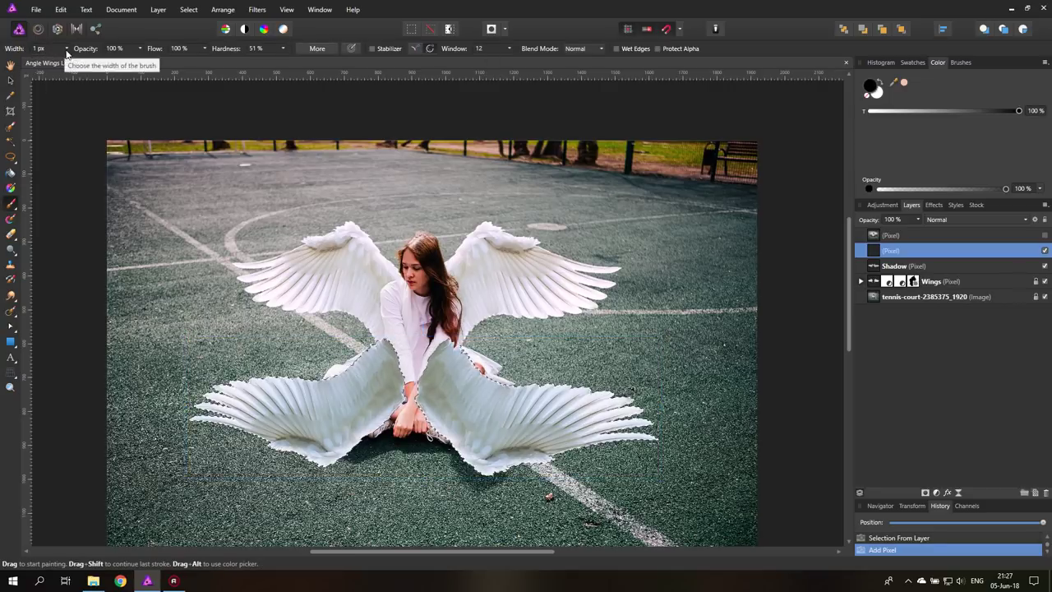
pyautogui.click(67, 47)
pyautogui.moveTo(70, 62); pyautogui.dragTo(112, 63)
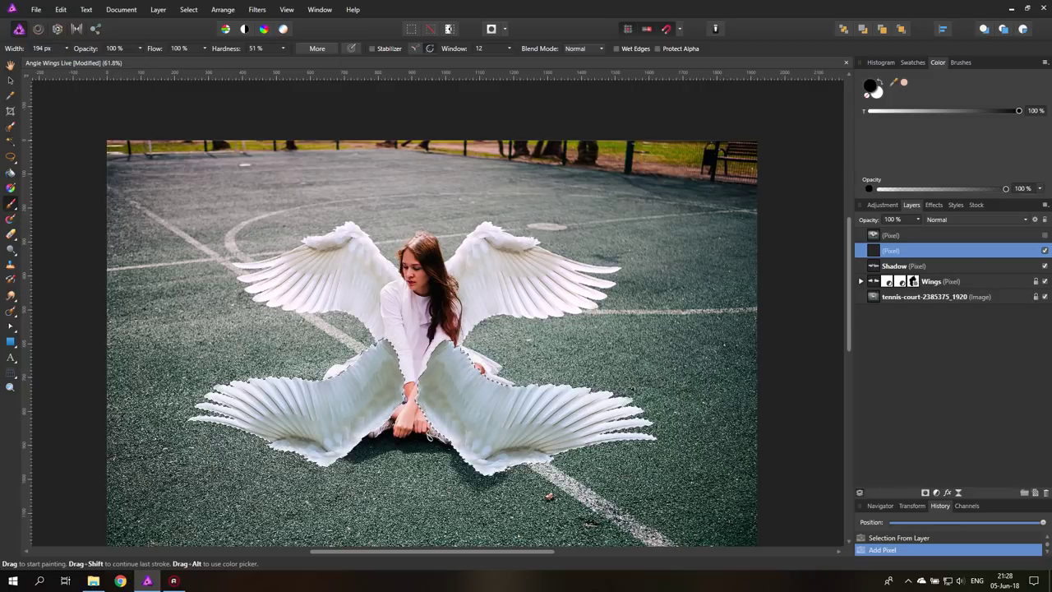
pyautogui.click(299, 387)
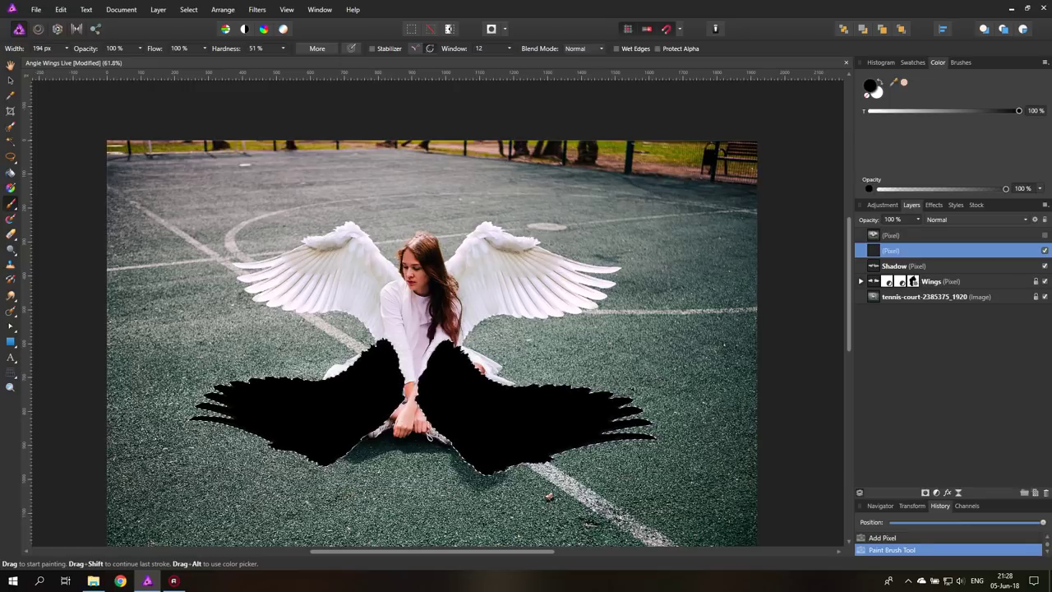
pyautogui.click(11, 80)
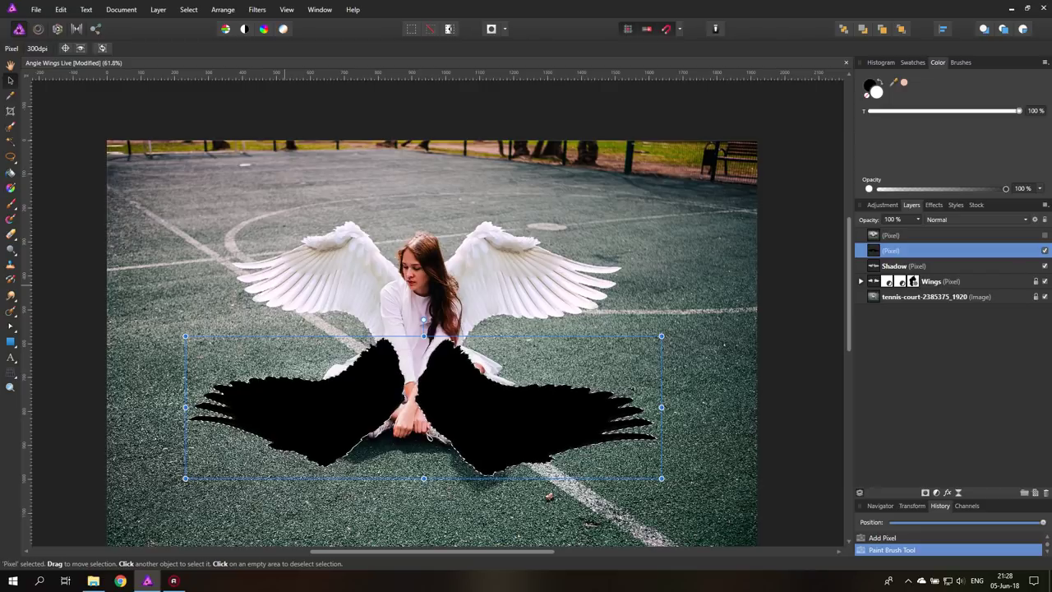
pyautogui.hotkey('ctrl', 'd')
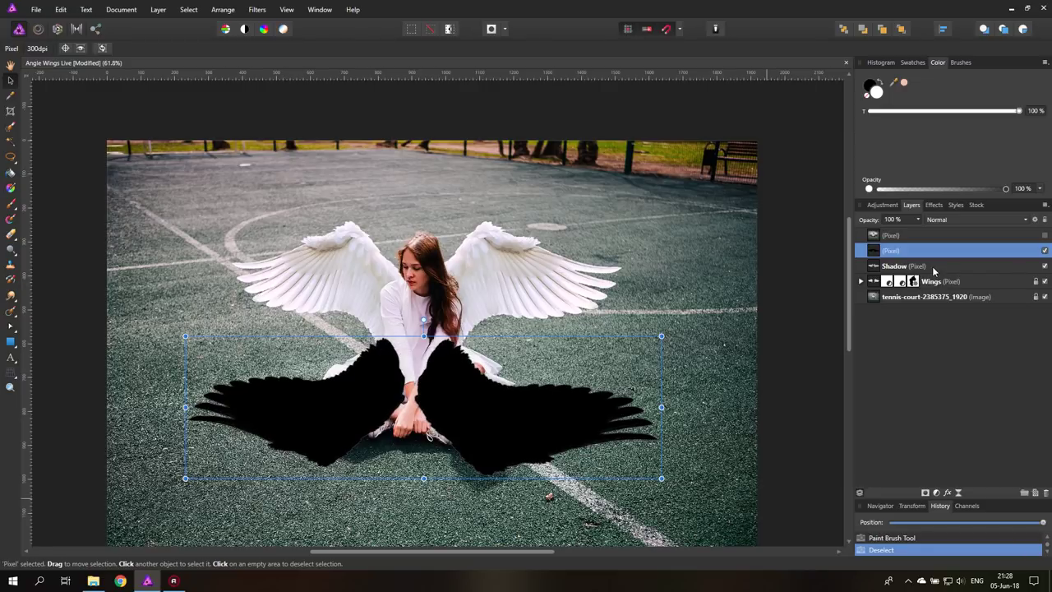
# Hide the white-feathered Shadow layer, move it beneath the tennis-court image, and lock it.
pyautogui.click(1044, 266)
pyautogui.click(945, 266)
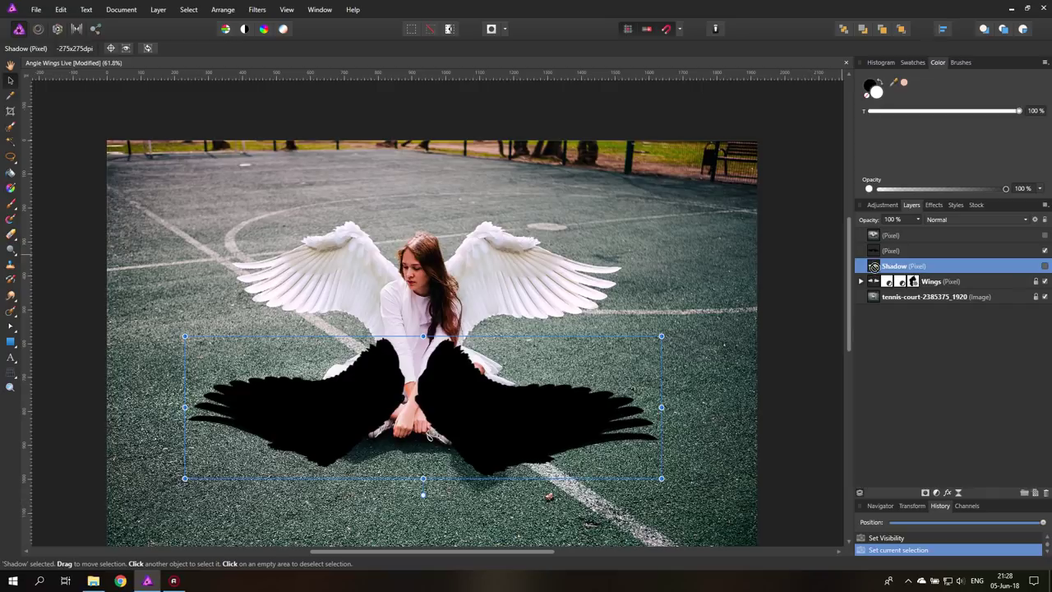
pyautogui.moveTo(874, 267); pyautogui.dragTo(879, 305)
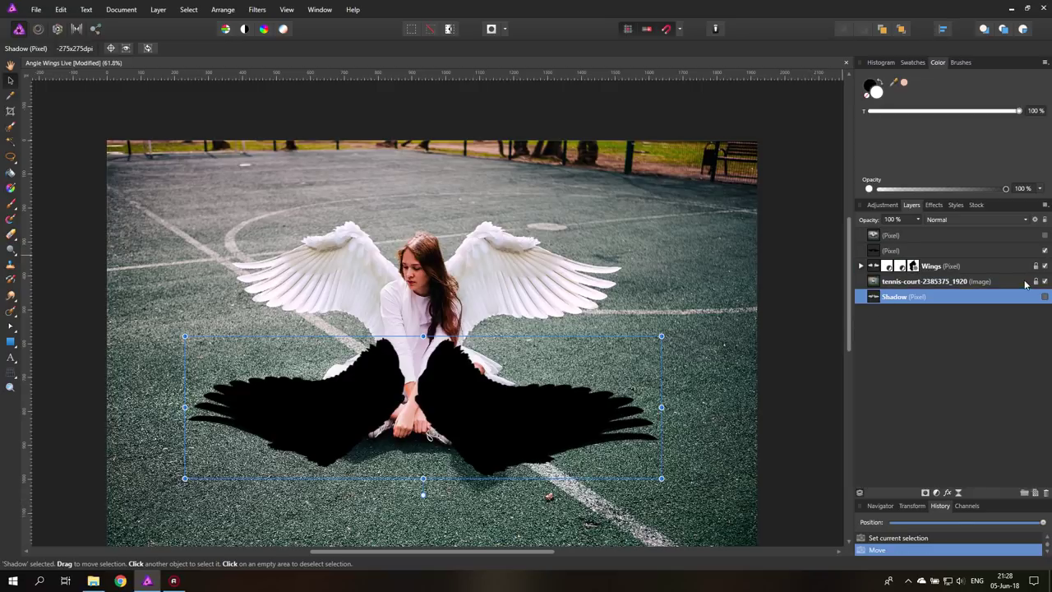
pyautogui.click(1043, 220)
# Rename the new pixel layer holding the black wing silhouette as Shadow.
pyautogui.click(945, 250)
pyautogui.doubleClick(903, 251)
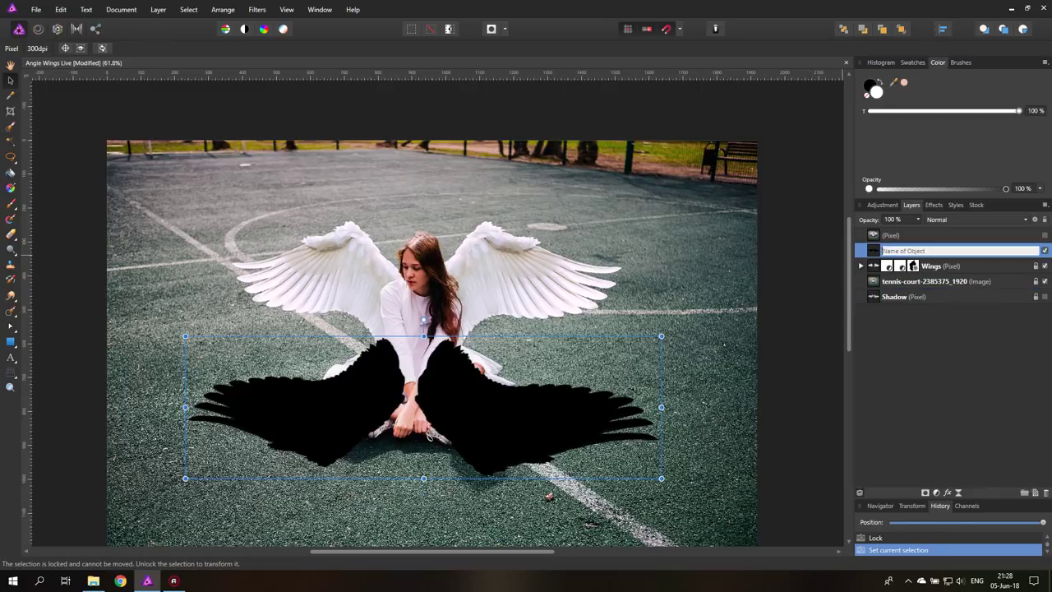
pyautogui.write('Shadow')
pyautogui.press('Return')
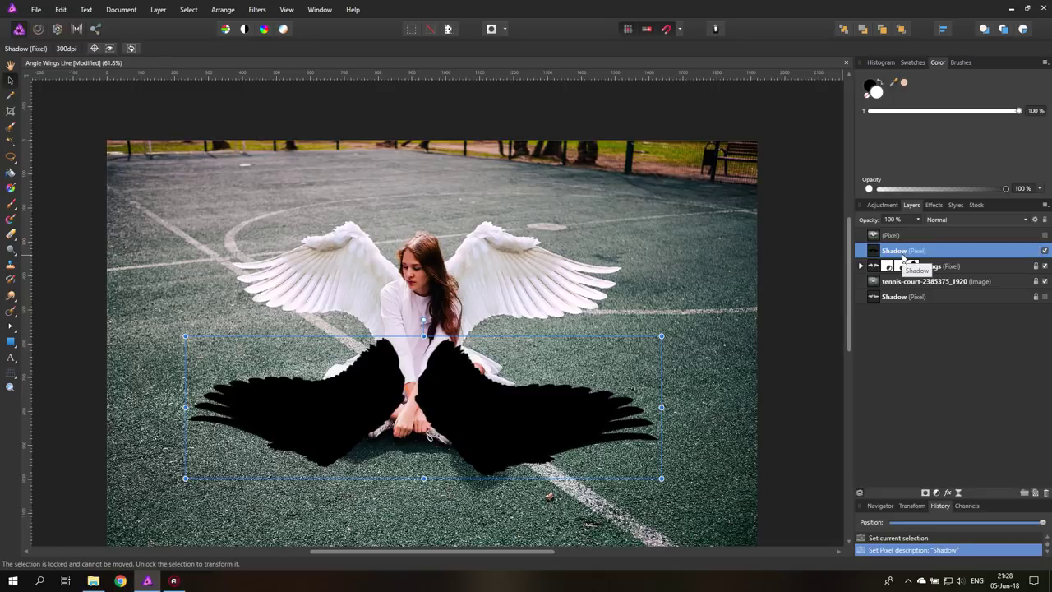
pyautogui.press('5')
pyautogui.press('4')
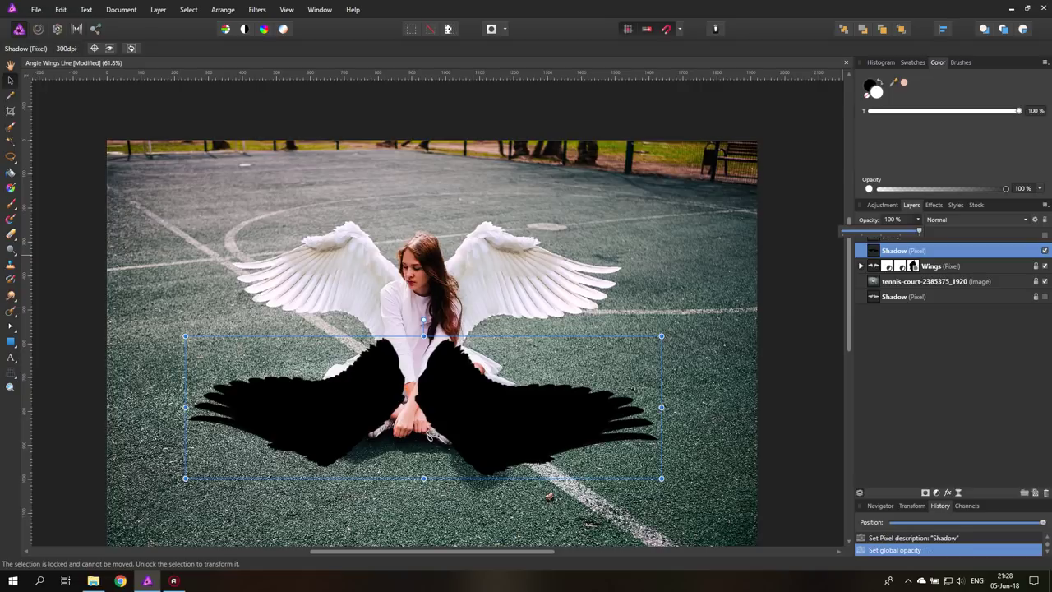
pyautogui.moveTo(883, 230); pyautogui.dragTo(919, 230)
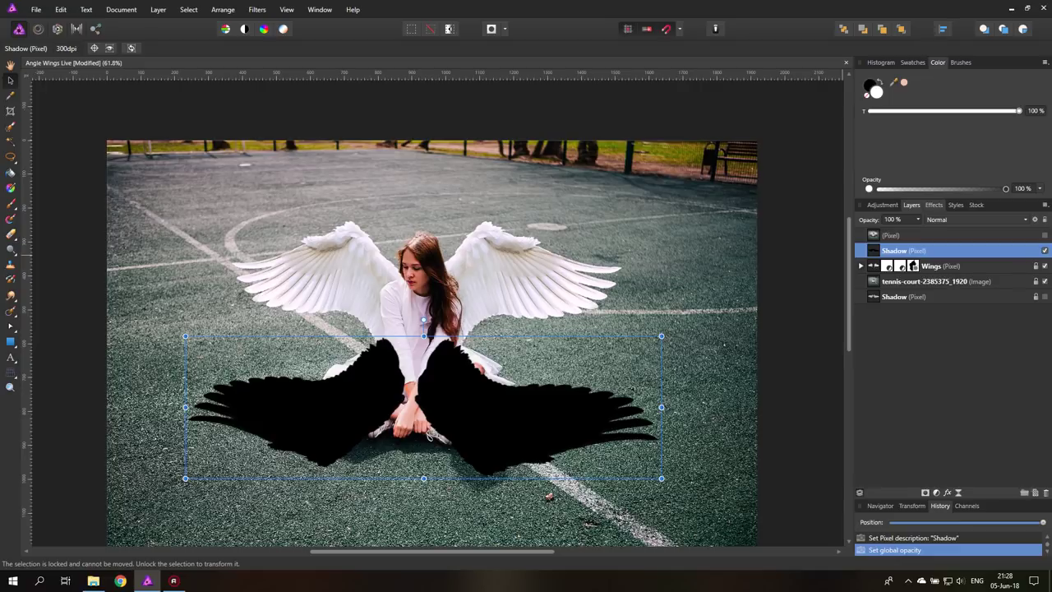
# Apply a Gaussian Blur layer effect with a 2.6 px radius to the black Shadow layer.
pyautogui.click(933, 205)
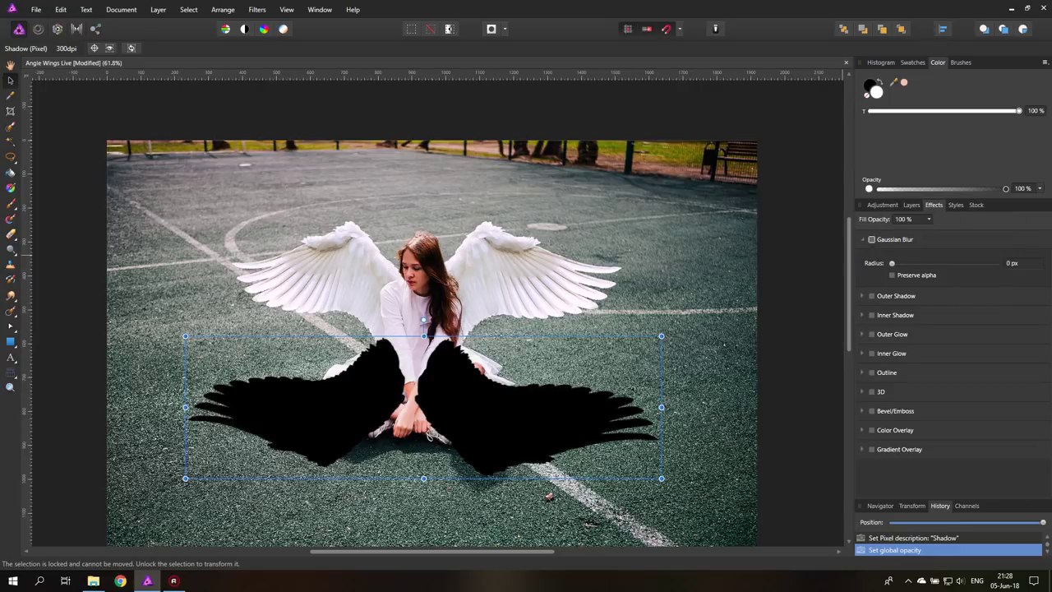
pyautogui.click(911, 204)
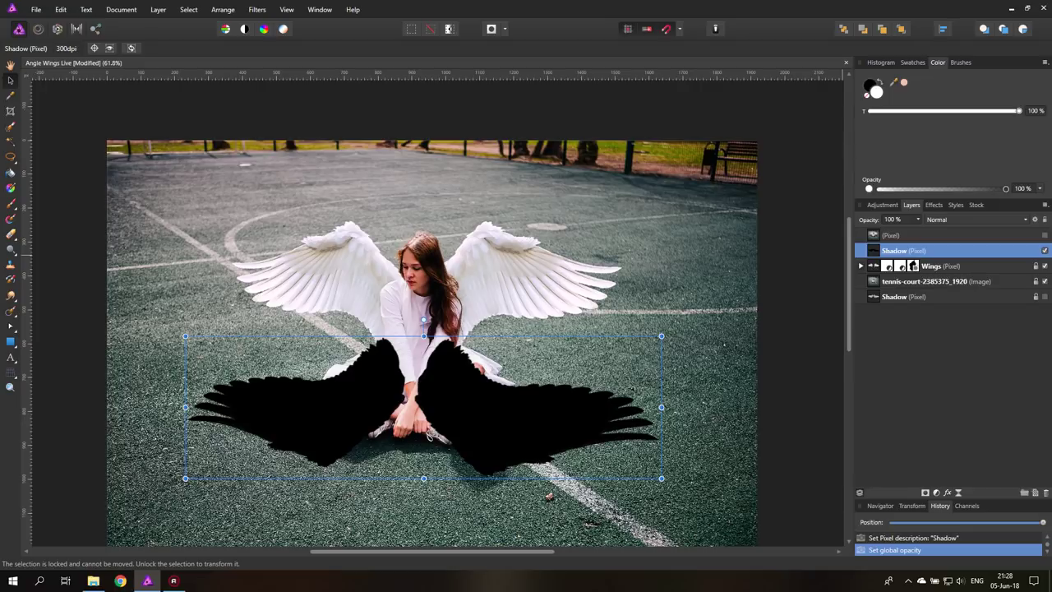
pyautogui.click(934, 205)
pyautogui.click(871, 239)
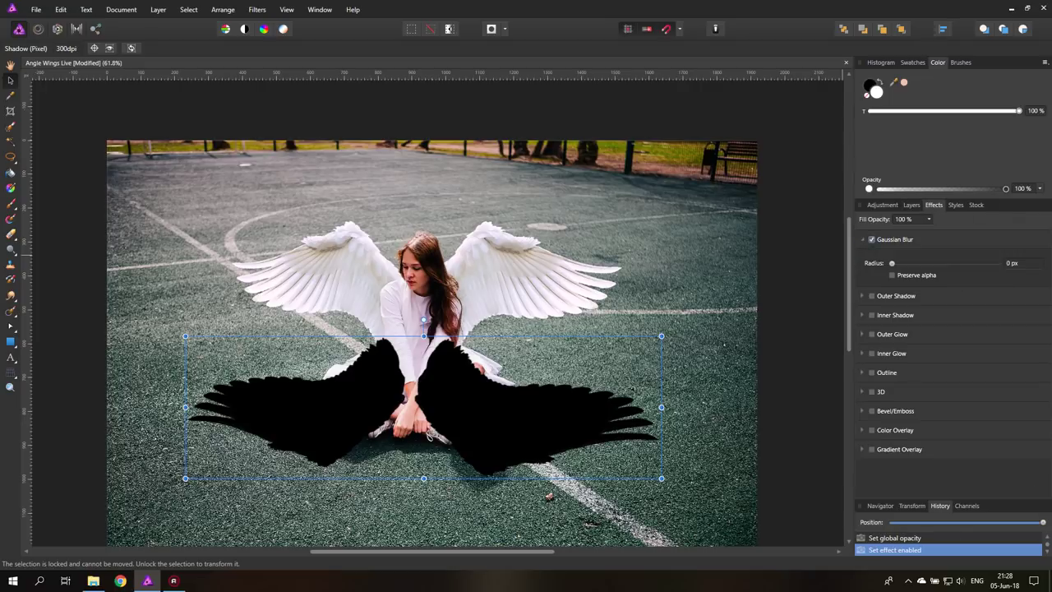
pyautogui.moveTo(891, 263); pyautogui.dragTo(919, 263)
pyautogui.click(428, 437)
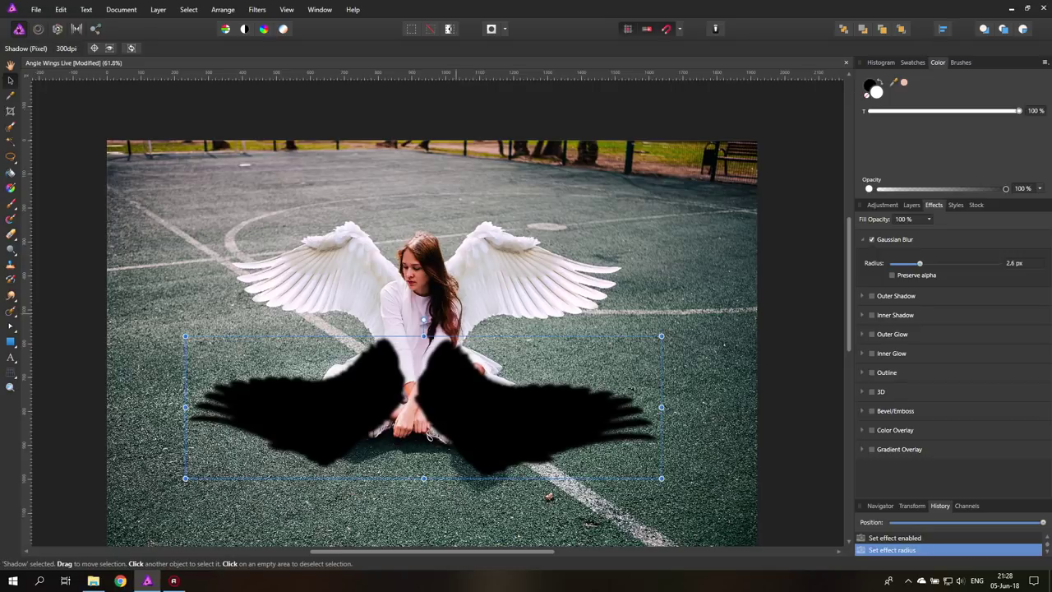
# Set the black Shadow layer's opacity to 50% and deselect the layer.
pyautogui.click(912, 205)
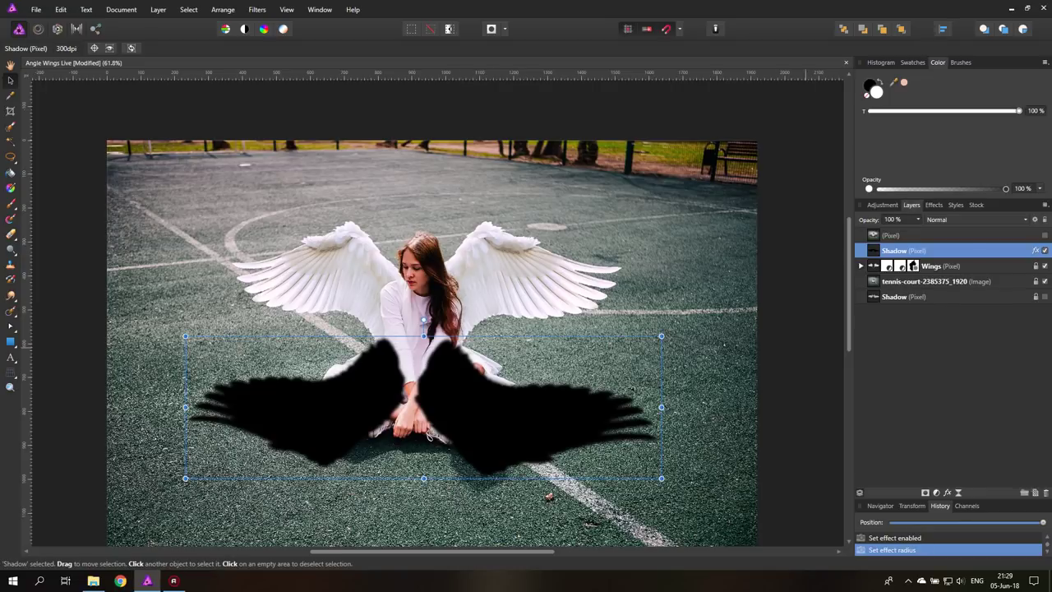
pyautogui.press('5')
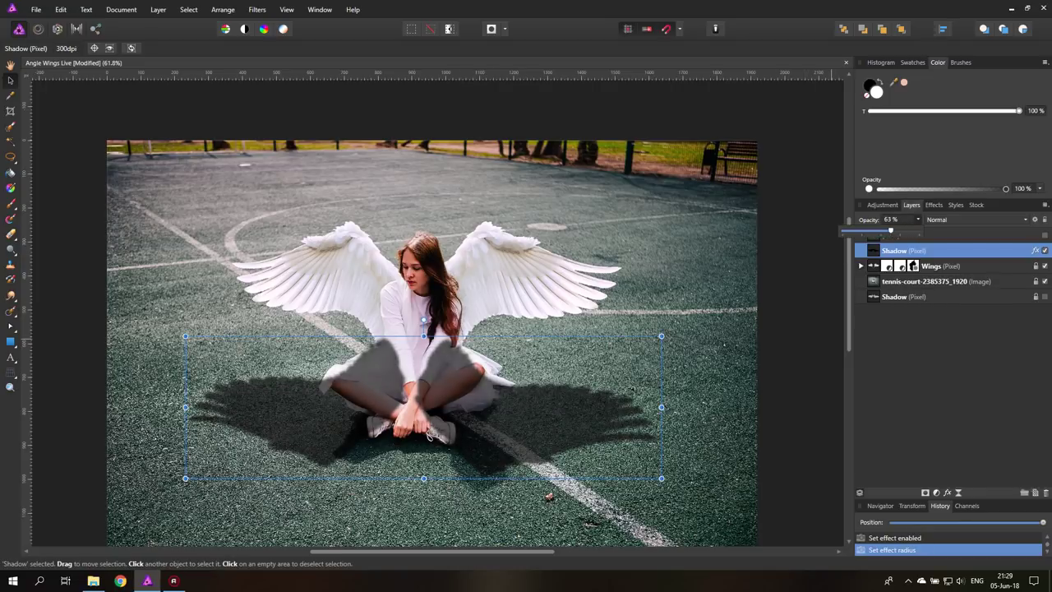
pyautogui.moveTo(880, 231); pyautogui.dragTo(880, 230)
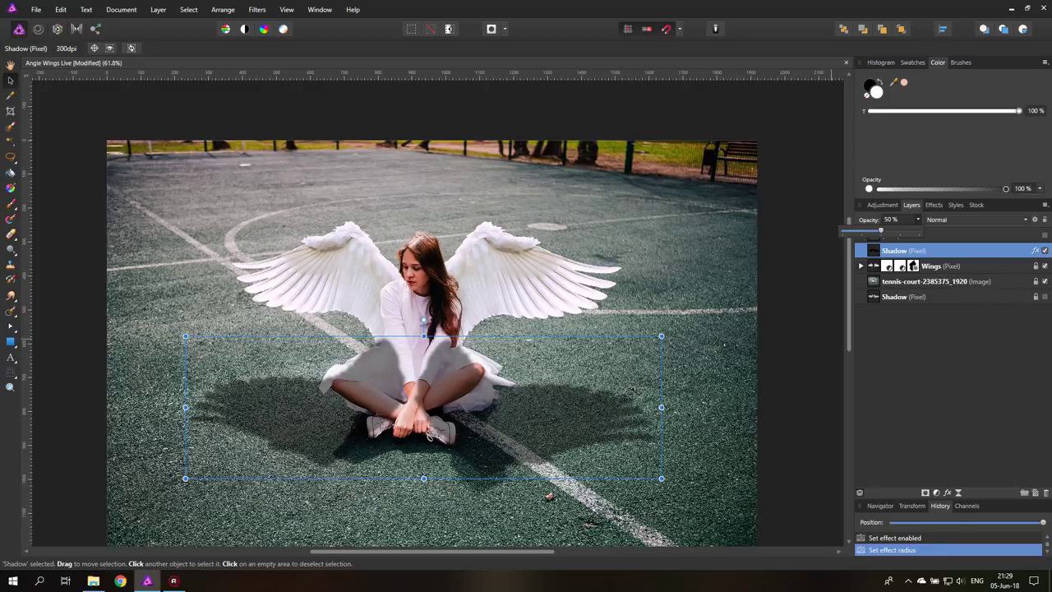
pyautogui.hotkey('ctrl', 'd')
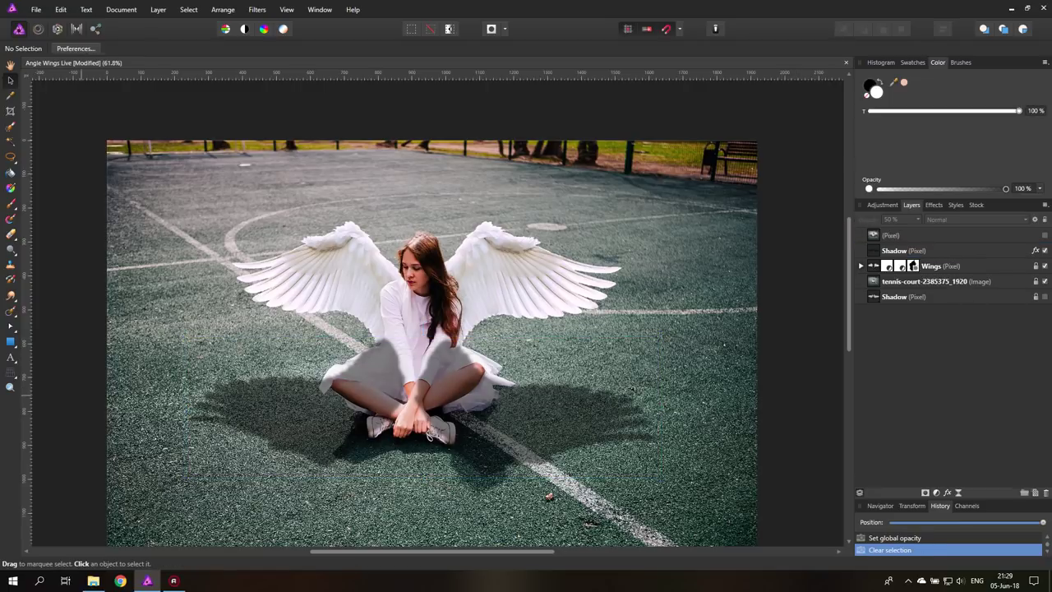
# Examine the shadow over the woman's legs and the ground up close, comparing the image with the black Shadow layer hidden and shown.
pyautogui.click(10, 386)
pyautogui.moveTo(512, 441); pyautogui.dragTo(608, 441)
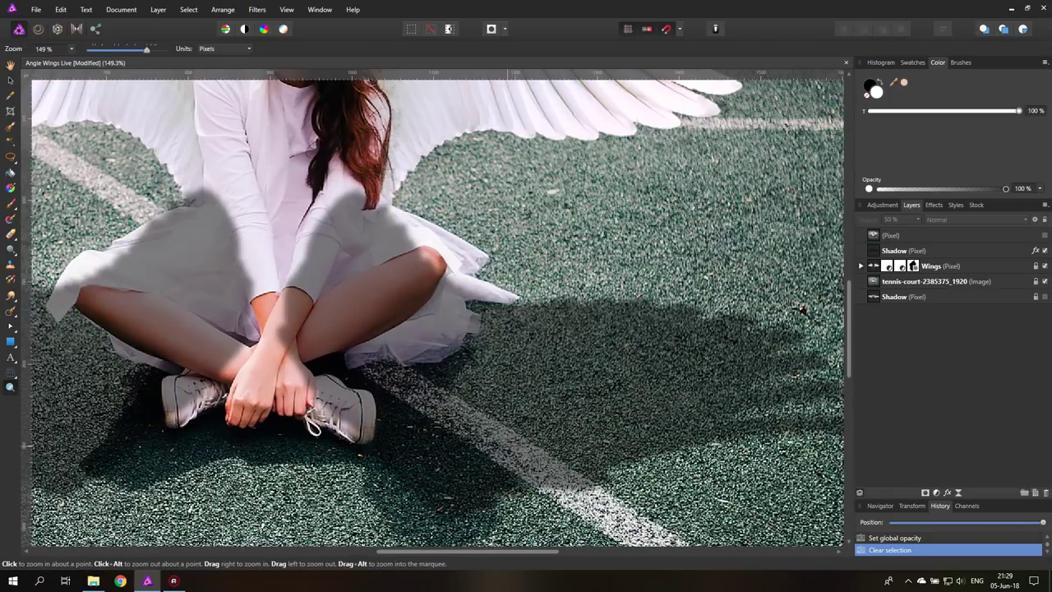
pyautogui.scroll(-2, 437, 309)
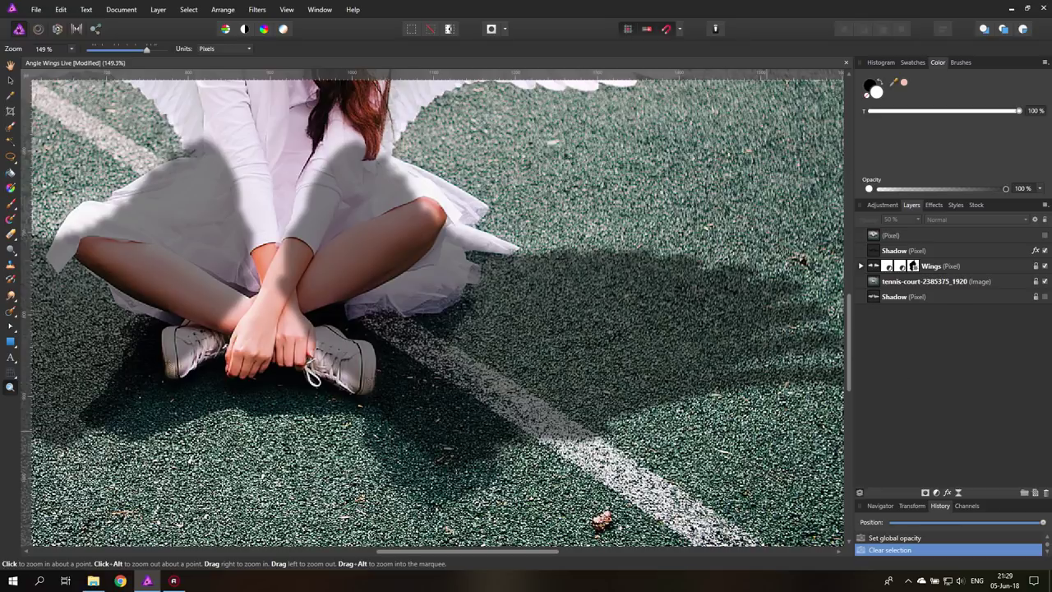
pyautogui.click(1044, 250)
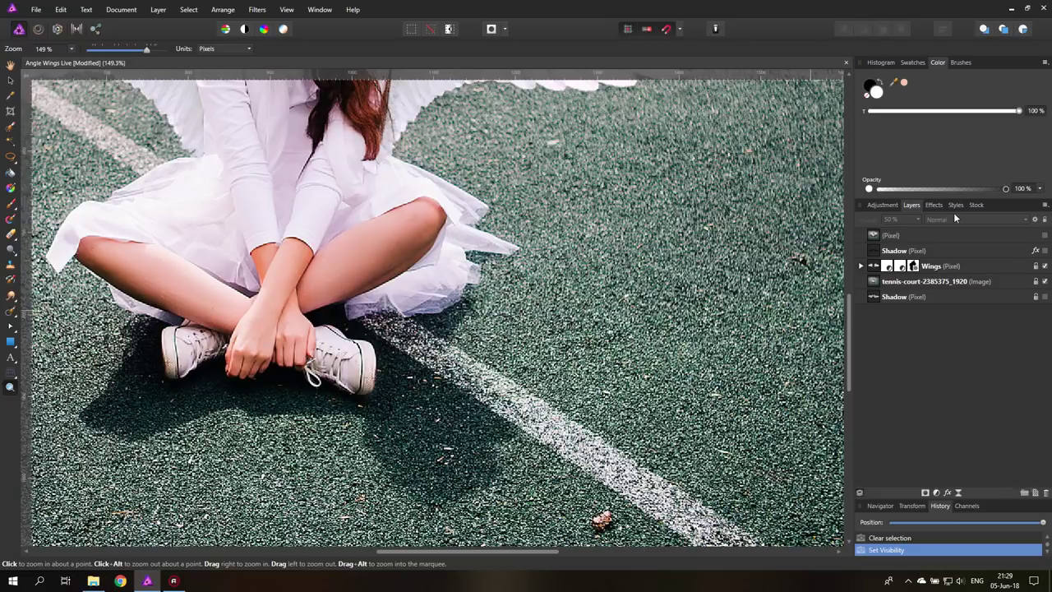
pyautogui.click(1044, 250)
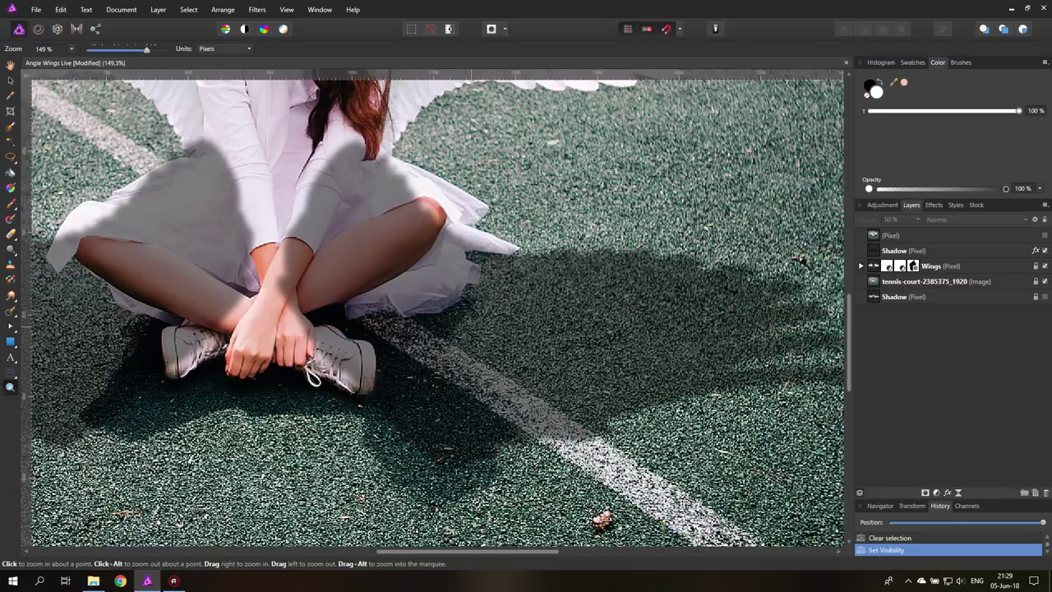
# Examine the adjustments and mask nested inside the Wings layer.
pyautogui.click(879, 254)
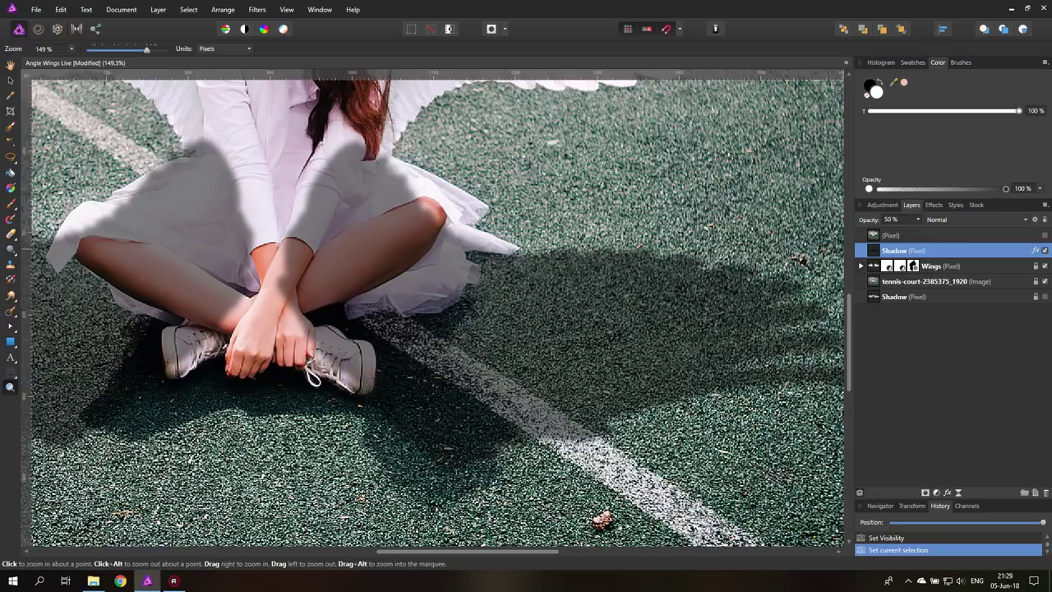
pyautogui.click(941, 266)
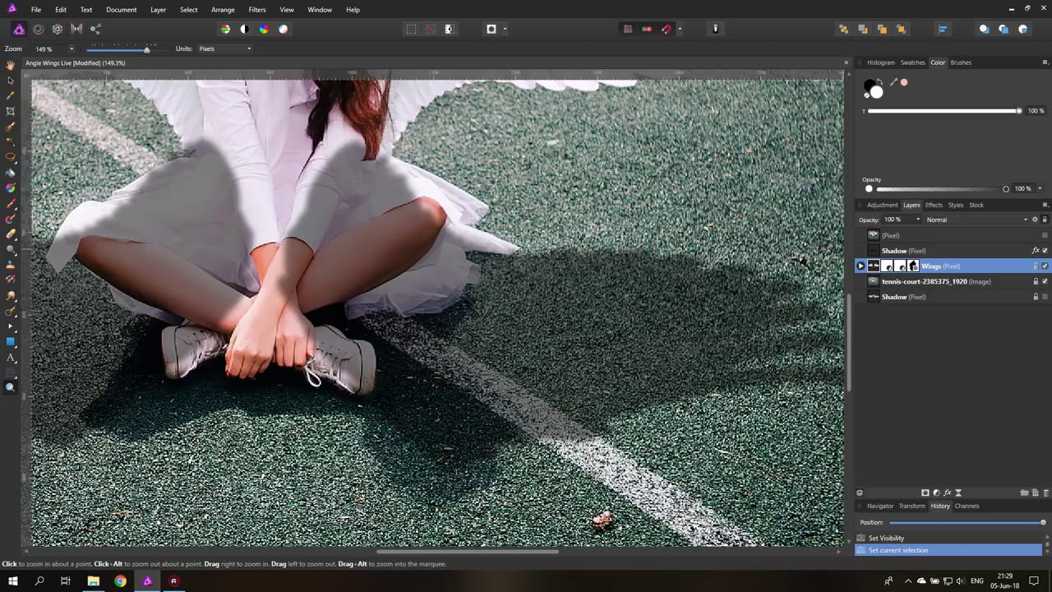
pyautogui.click(860, 265)
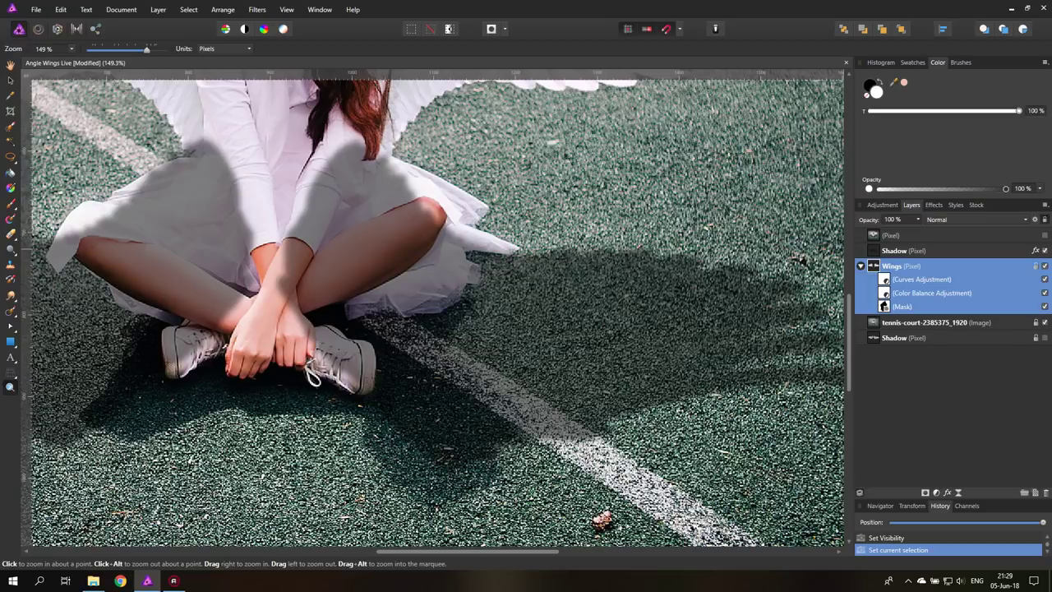
pyautogui.click(860, 265)
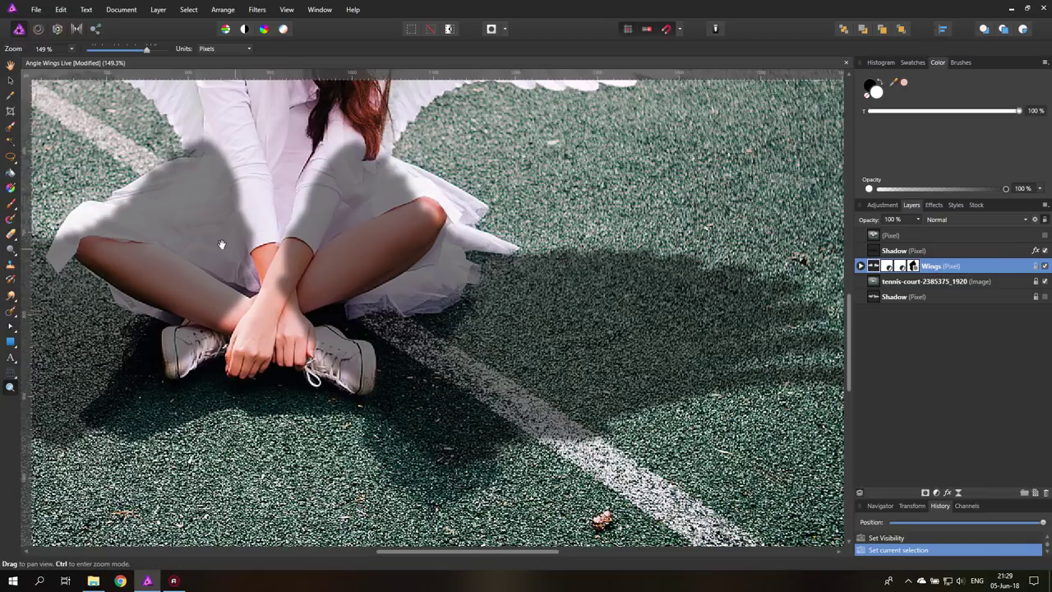
# Add a mask to the black Shadow layer and paint black on it to hide the shadow over the woman's arms and dress.
pyautogui.moveTo(216, 243); pyautogui.dragTo(425, 347)
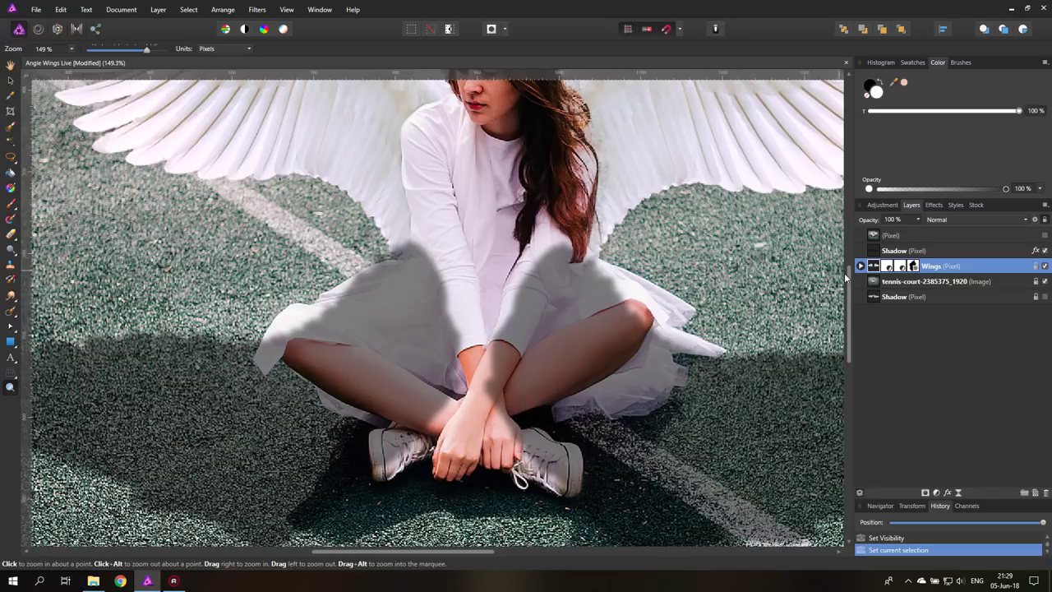
pyautogui.click(894, 249)
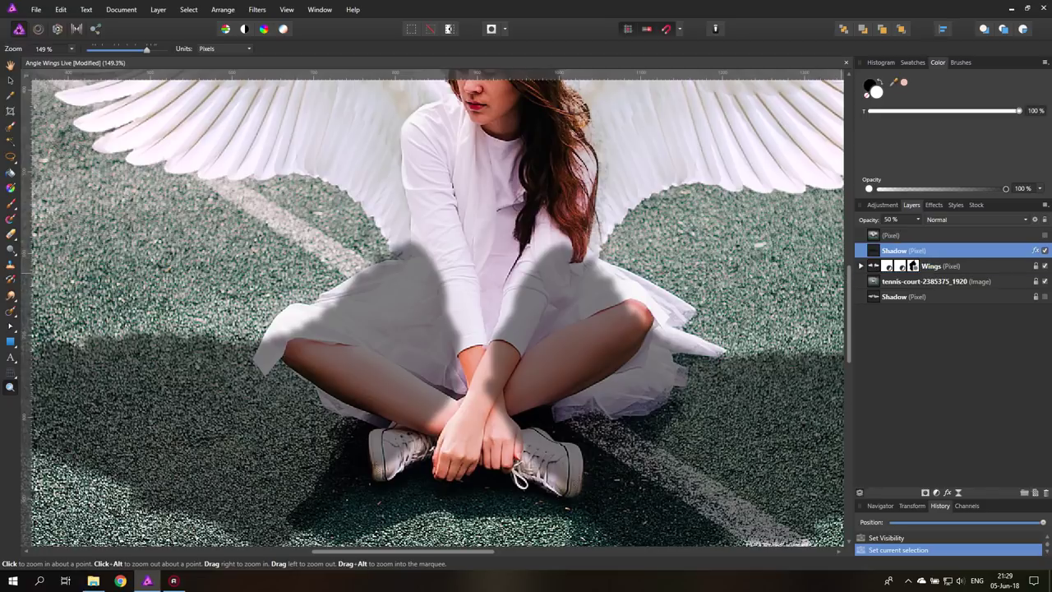
pyautogui.click(924, 492)
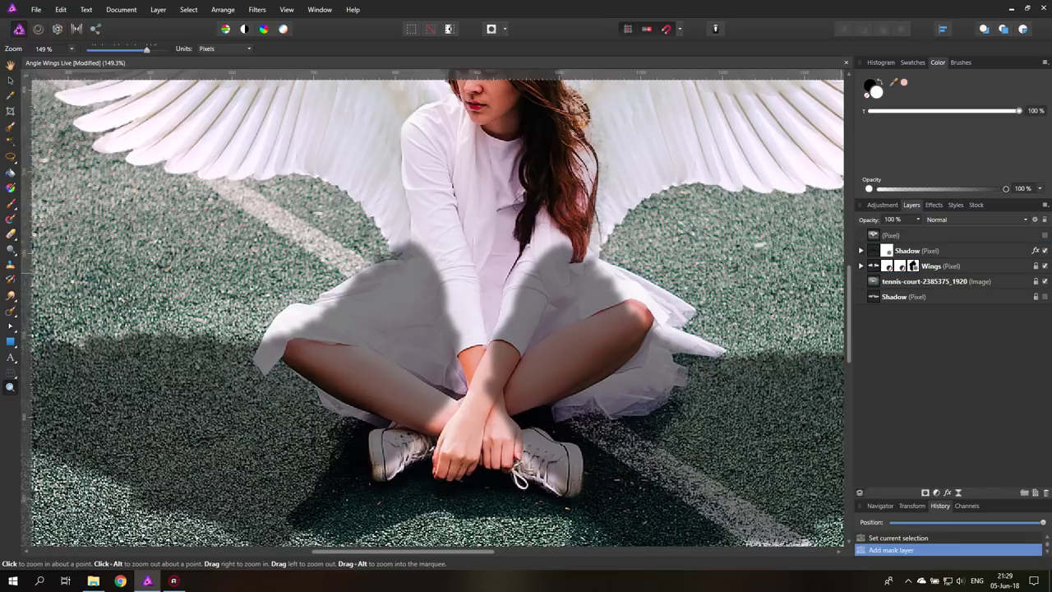
pyautogui.click(887, 251)
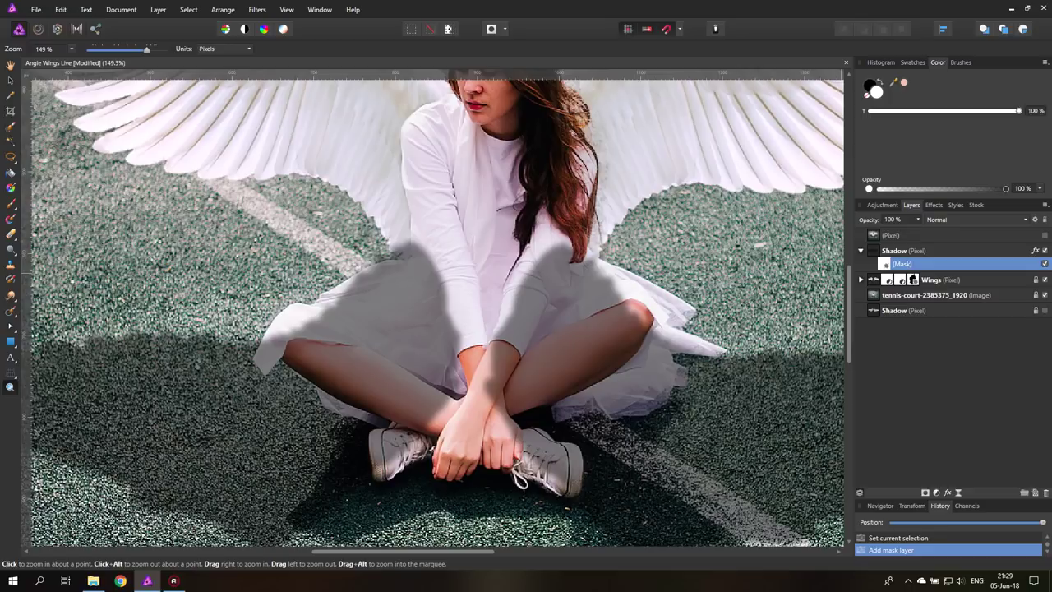
pyautogui.click(11, 202)
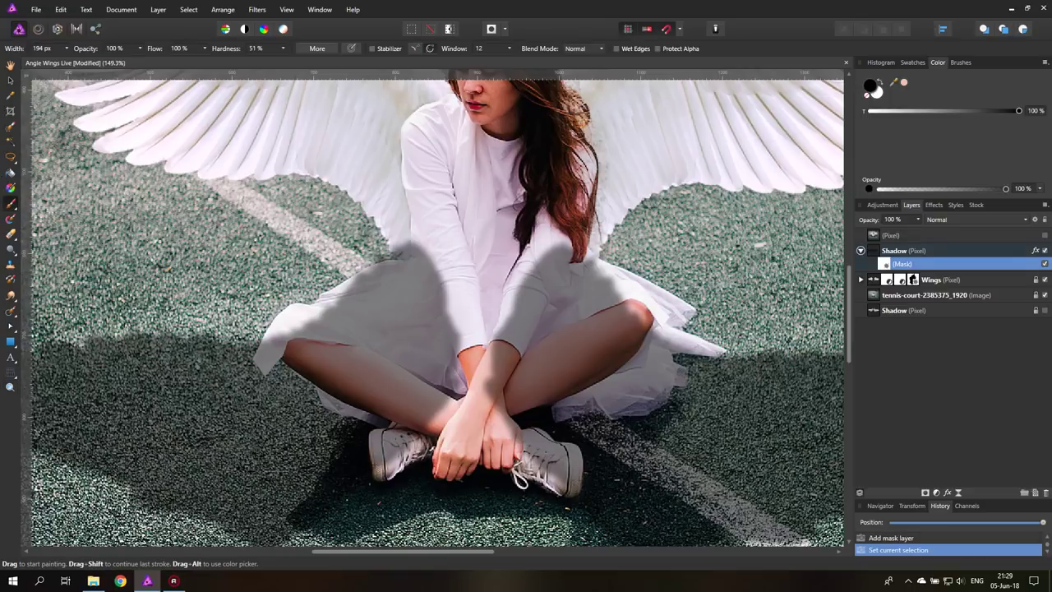
pyautogui.moveTo(447, 302)
pyautogui.mouseDown()
pyautogui.moveTo(427, 309)
pyautogui.moveTo(409, 284)
pyautogui.moveTo(404, 307)
pyautogui.moveTo(330, 340)
pyautogui.moveTo(394, 371)
pyautogui.moveTo(552, 297)
pyautogui.moveTo(567, 330)
pyautogui.moveTo(596, 332)
pyautogui.moveTo(549, 379)
pyautogui.mouseUp()
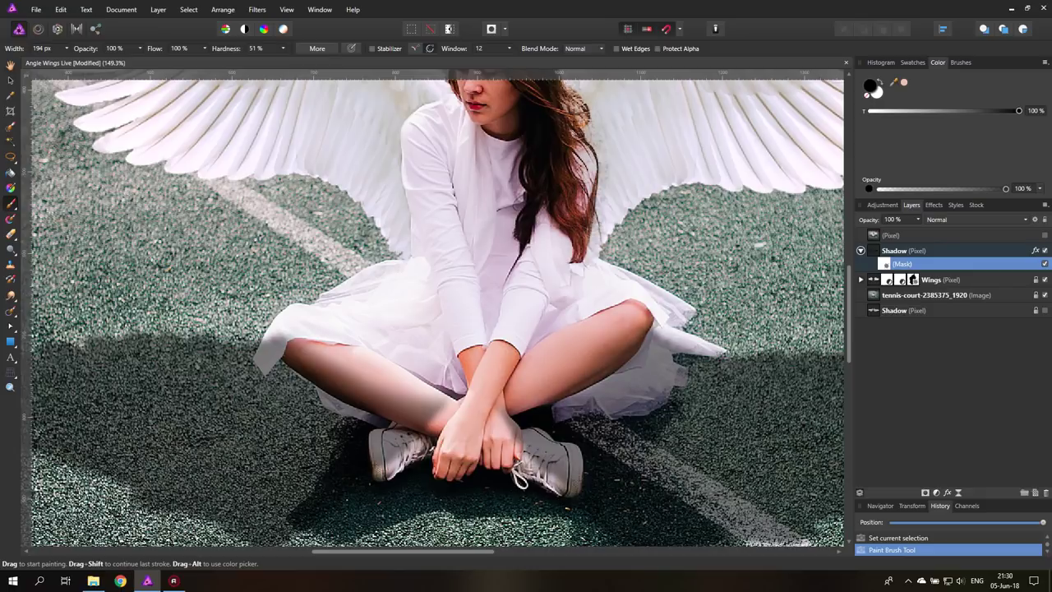
# Set the brush to 391 px width and 6% hardness and mask out the remaining shadow on the woman's legs and dress.
pyautogui.click(66, 48)
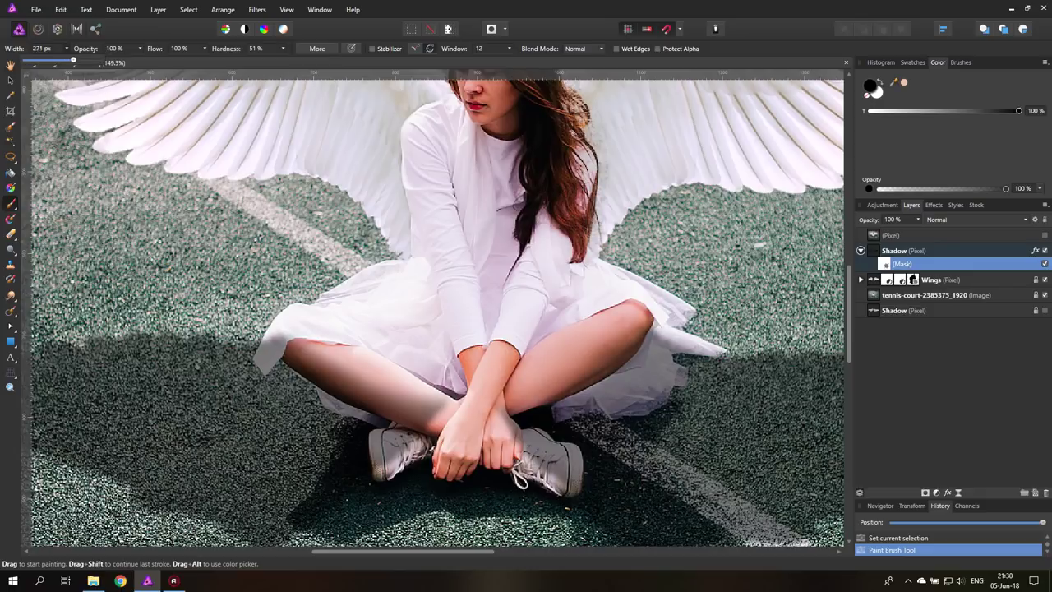
pyautogui.click(282, 48)
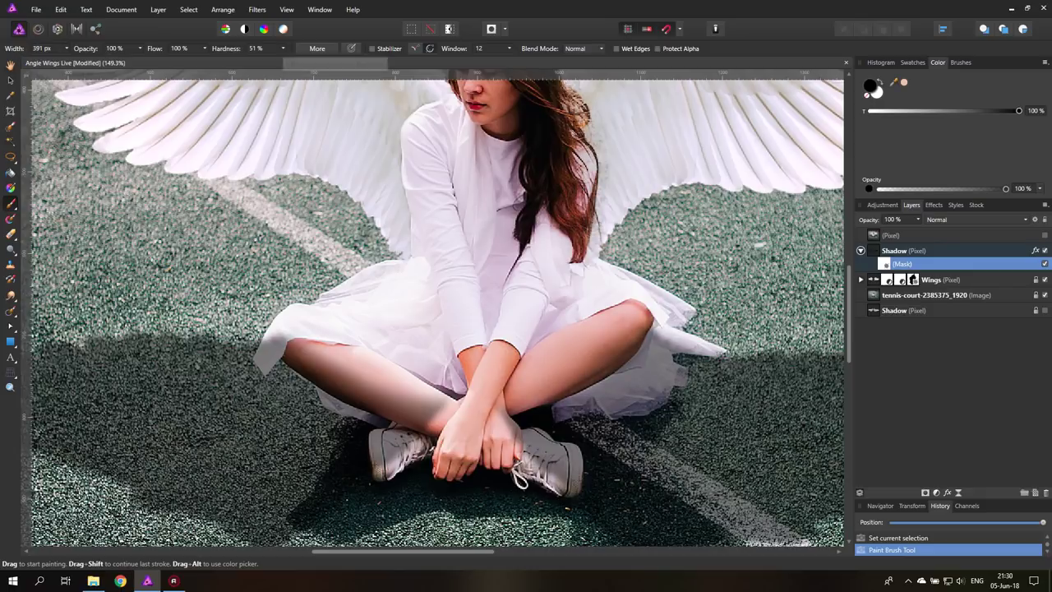
pyautogui.moveTo(285, 60); pyautogui.dragTo(252, 60)
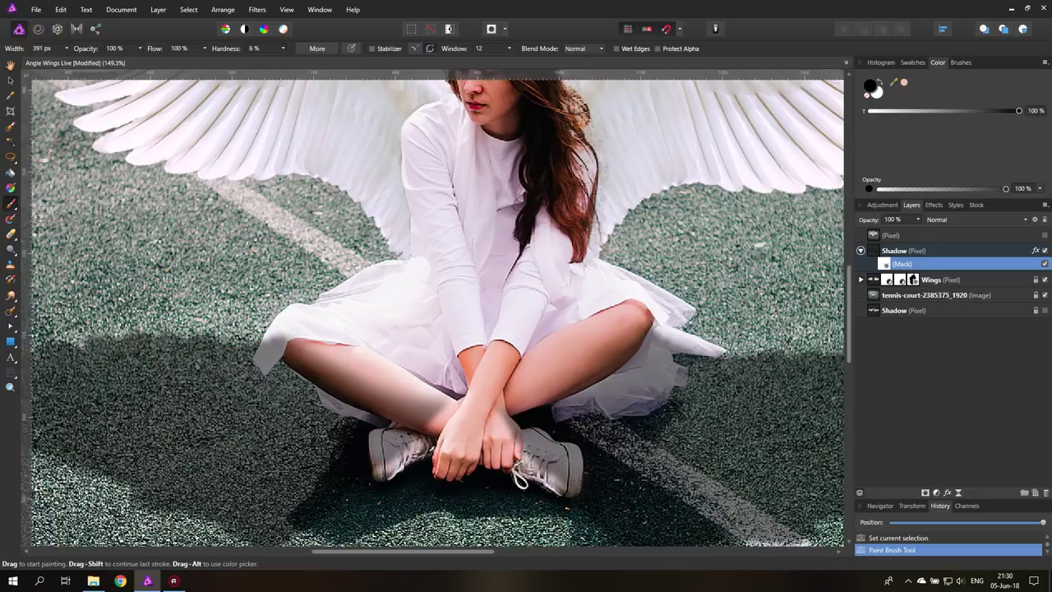
pyautogui.moveTo(575, 294)
pyautogui.mouseDown()
pyautogui.moveTo(594, 333)
pyautogui.moveTo(569, 286)
pyautogui.mouseUp()
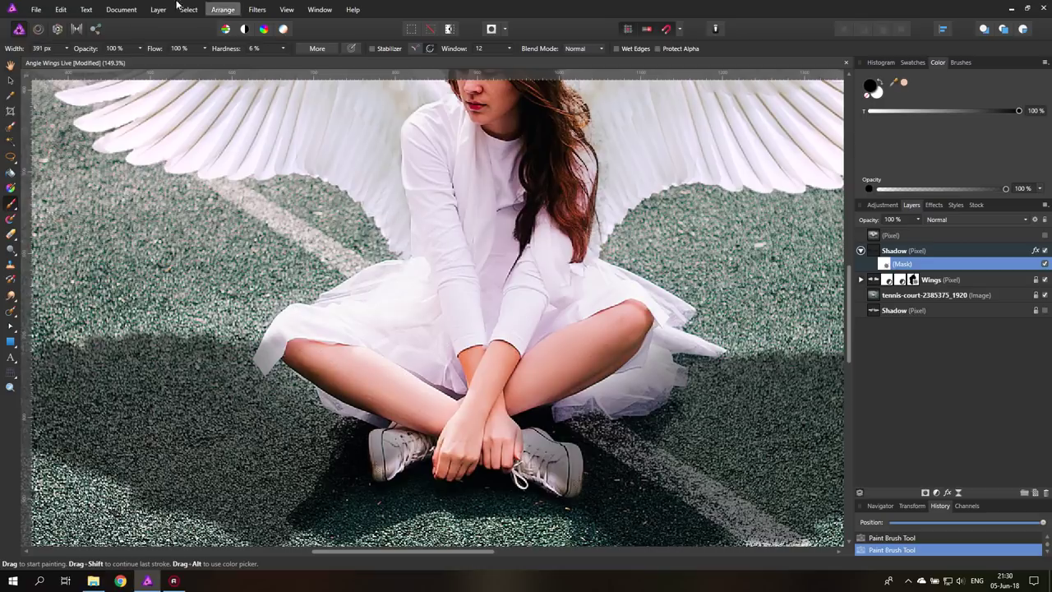
# Set the brush to 48 px width and 78% hardness and mask out the leftover shadow along the dress and leg edges.
pyautogui.click(67, 49)
pyautogui.moveTo(71, 61); pyautogui.dragTo(38, 61)
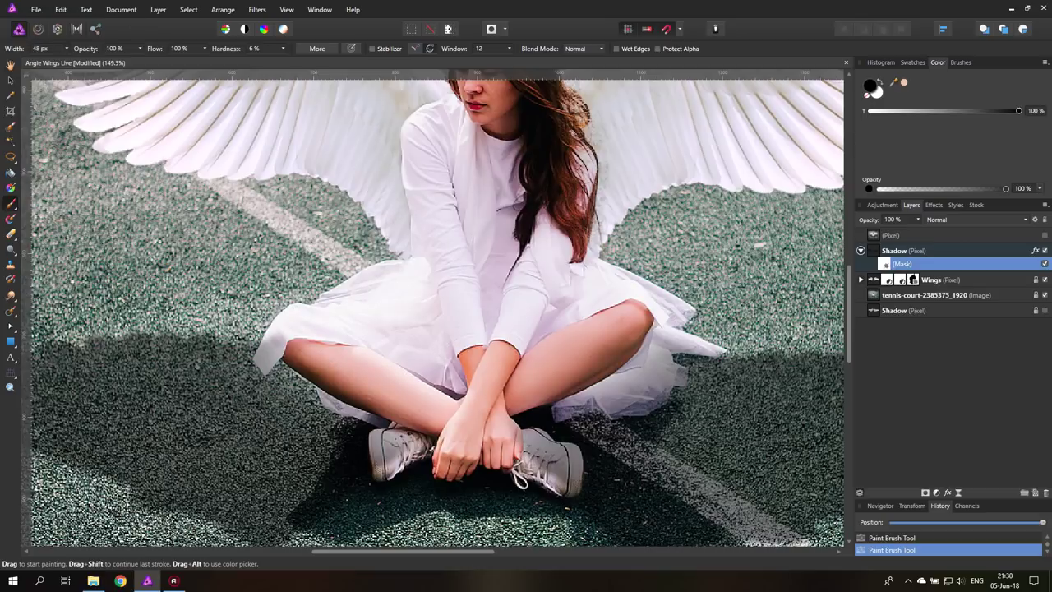
pyautogui.click(283, 49)
pyautogui.moveTo(284, 60); pyautogui.dragTo(333, 60)
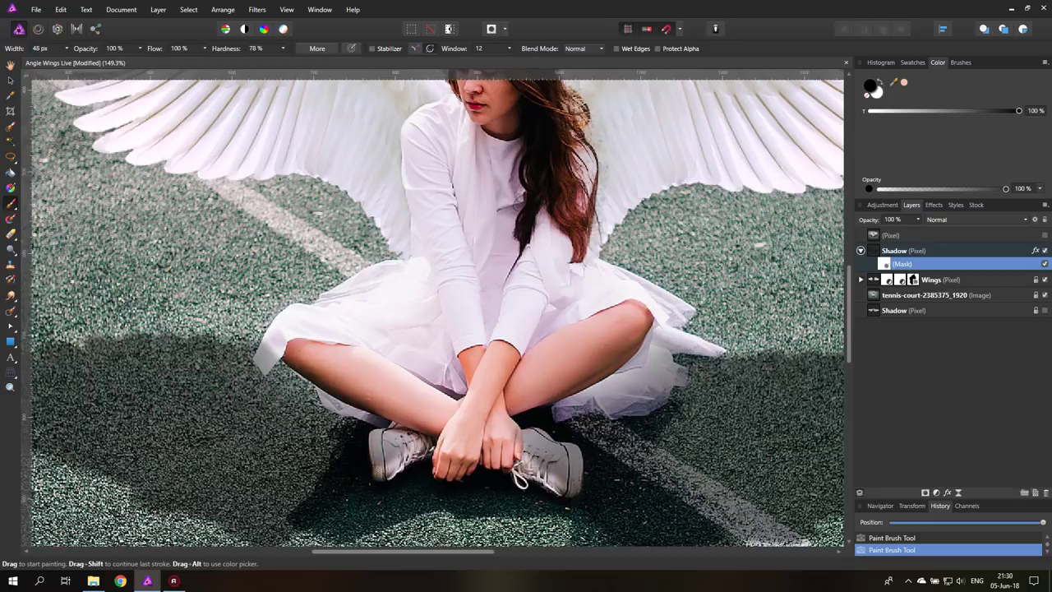
pyautogui.scroll(2, 437, 312)
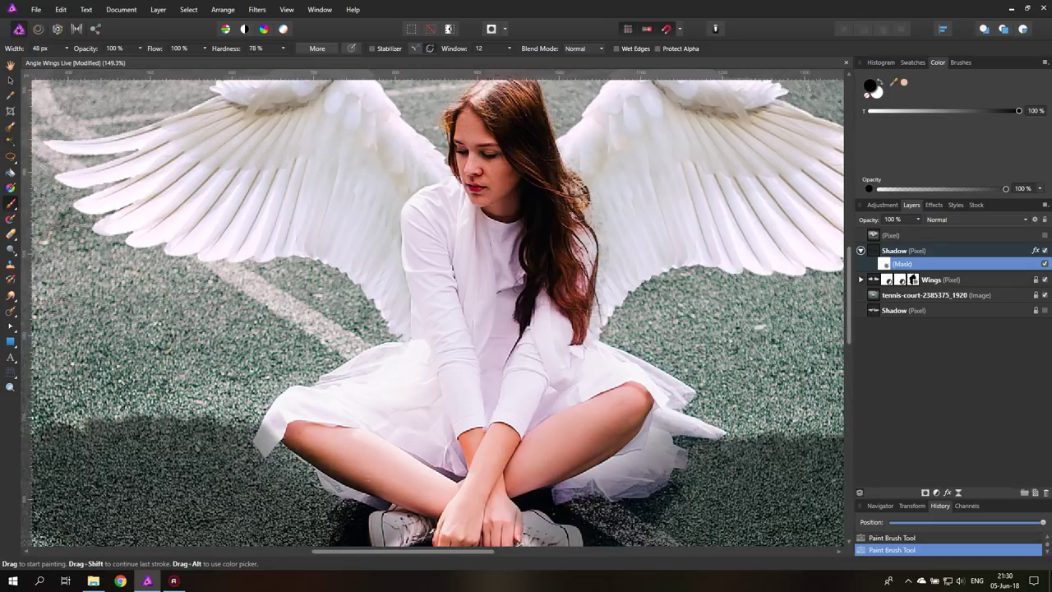
pyautogui.scroll(-4, 437, 312)
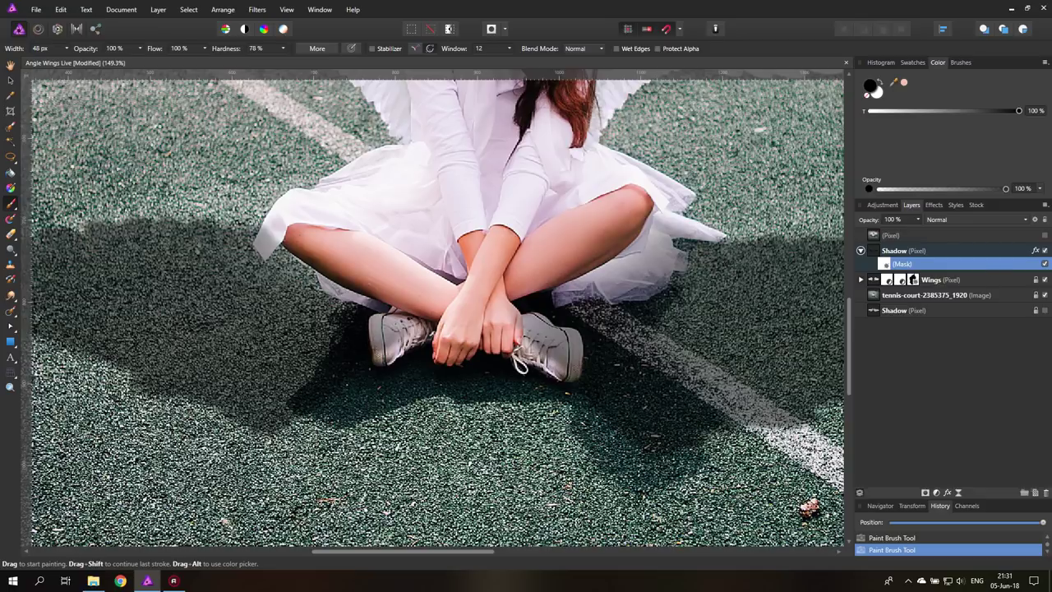
# Paint black on the Shadow layer itself over the ground beside and in front of the woman's shoes, extending the wing shadow.
pyautogui.click(944, 251)
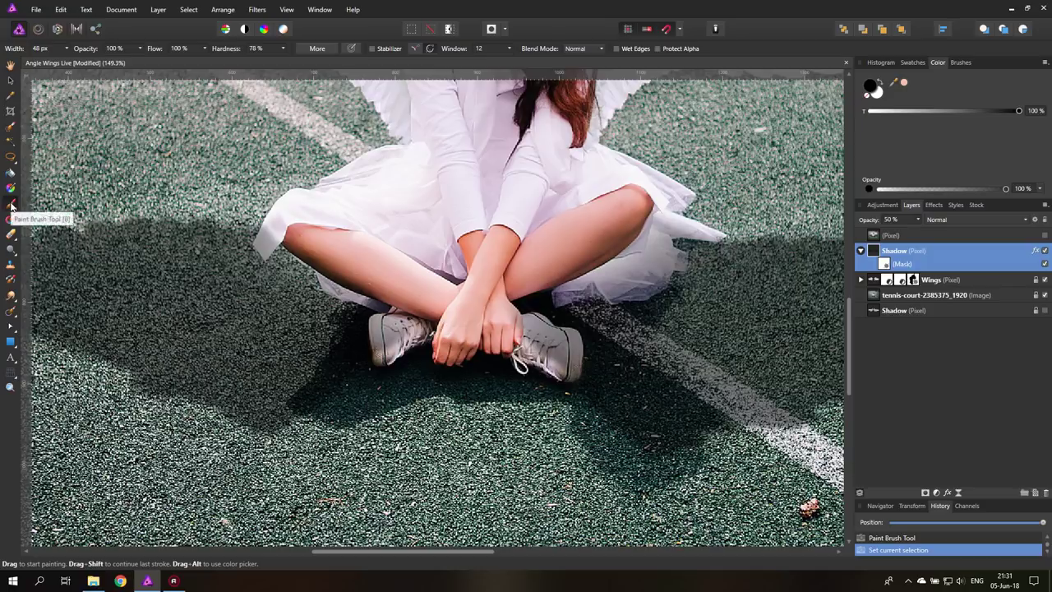
pyautogui.click(876, 92)
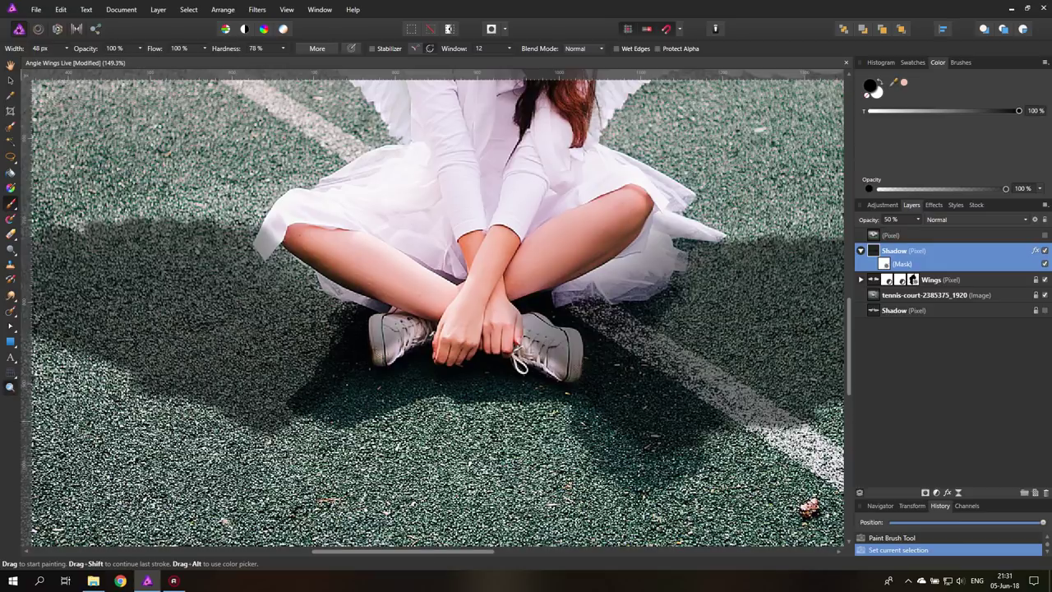
pyautogui.click(10, 387)
pyautogui.click(345, 405)
pyautogui.click(345, 407)
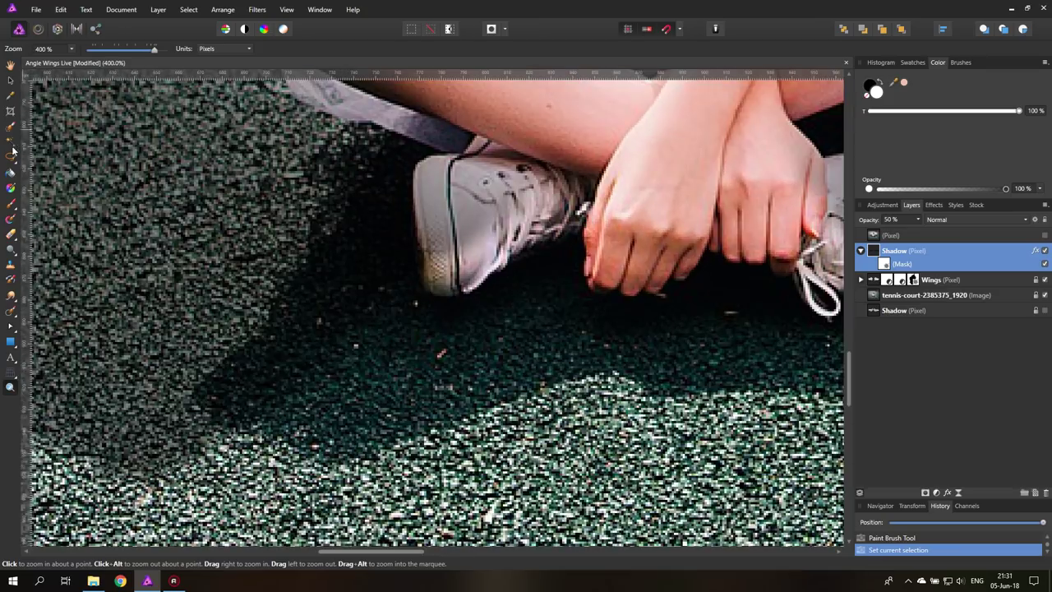
pyautogui.click(9, 202)
pyautogui.moveTo(271, 347)
pyautogui.mouseDown()
pyautogui.moveTo(279, 364)
pyautogui.moveTo(320, 379)
pyautogui.moveTo(514, 345)
pyautogui.moveTo(526, 370)
pyautogui.moveTo(501, 384)
pyautogui.mouseUp()
pyautogui.moveTo(599, 328)
pyautogui.mouseDown()
pyautogui.moveTo(756, 316)
pyautogui.moveTo(488, 289)
pyautogui.mouseUp()
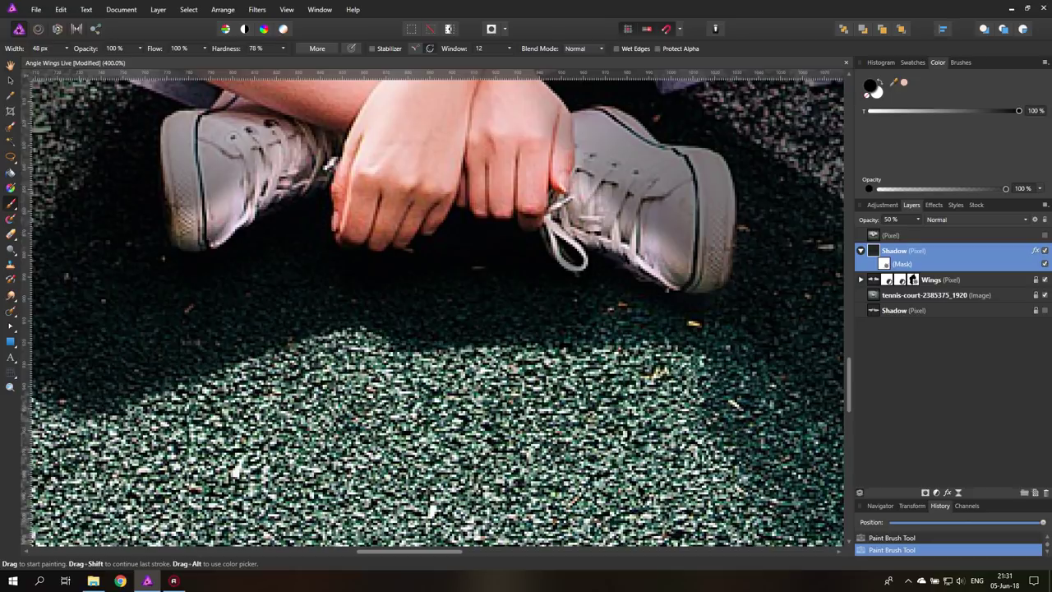
# Hide the black Shadow layer and unlock the tennis-court-2385375_1920 image layer.
pyautogui.click(10, 386)
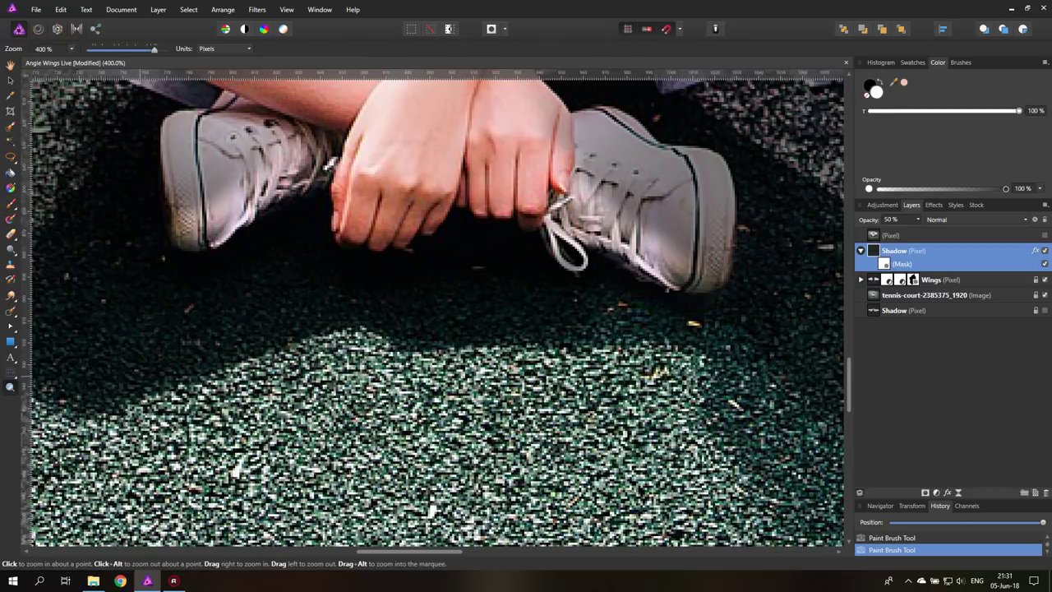
pyautogui.keyDown('alt'); pyautogui.click(200, 371); pyautogui.keyUp('alt')
pyautogui.keyDown('alt'); pyautogui.click(199, 371); pyautogui.keyUp('alt')
pyautogui.keyDown('alt'); pyautogui.click(200, 372); pyautogui.keyUp('alt')
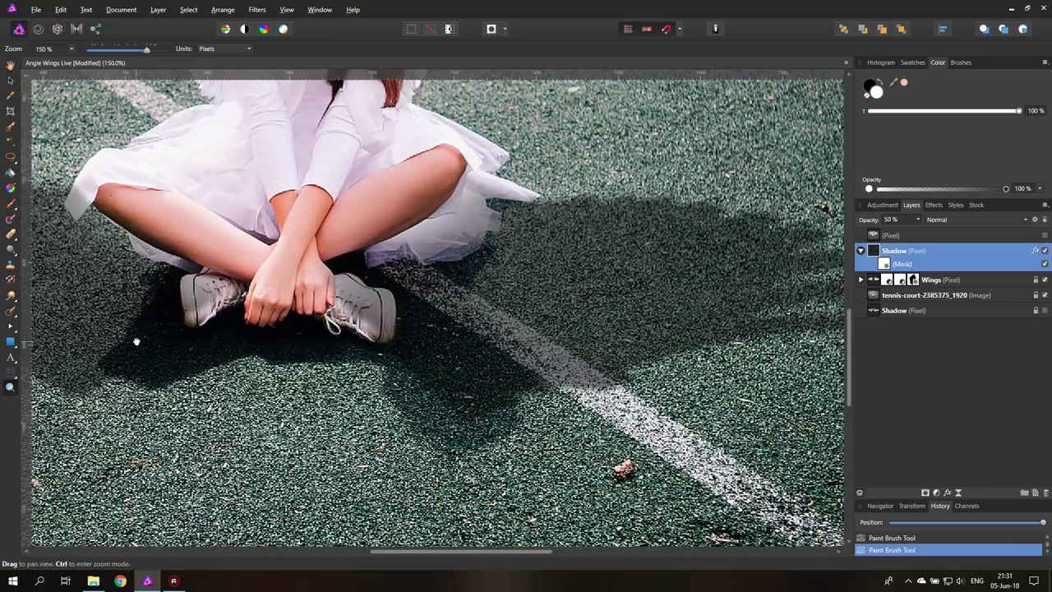
pyautogui.moveTo(136, 341); pyautogui.dragTo(458, 364)
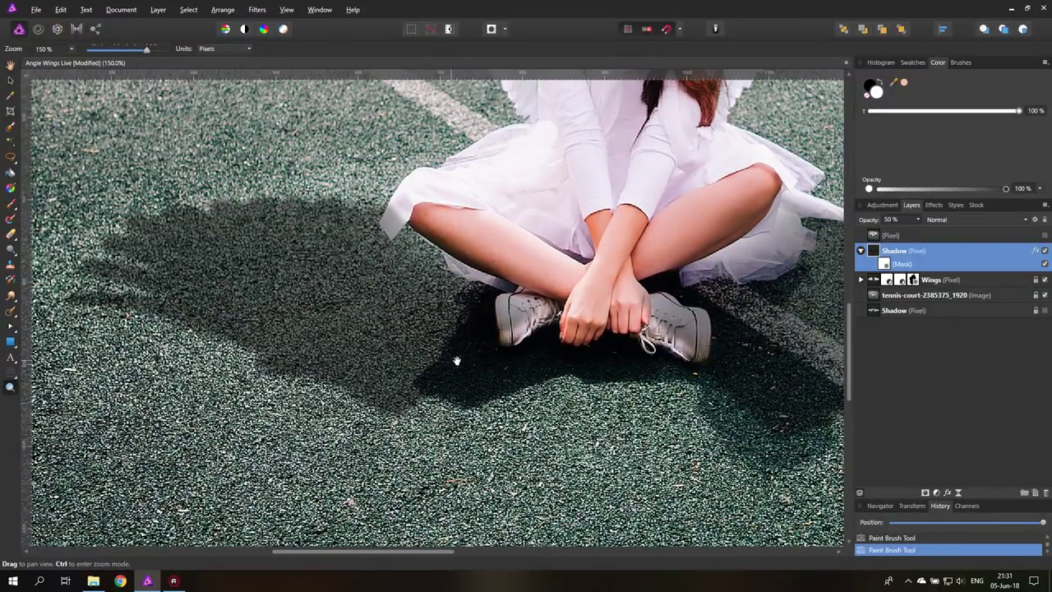
pyautogui.click(1044, 251)
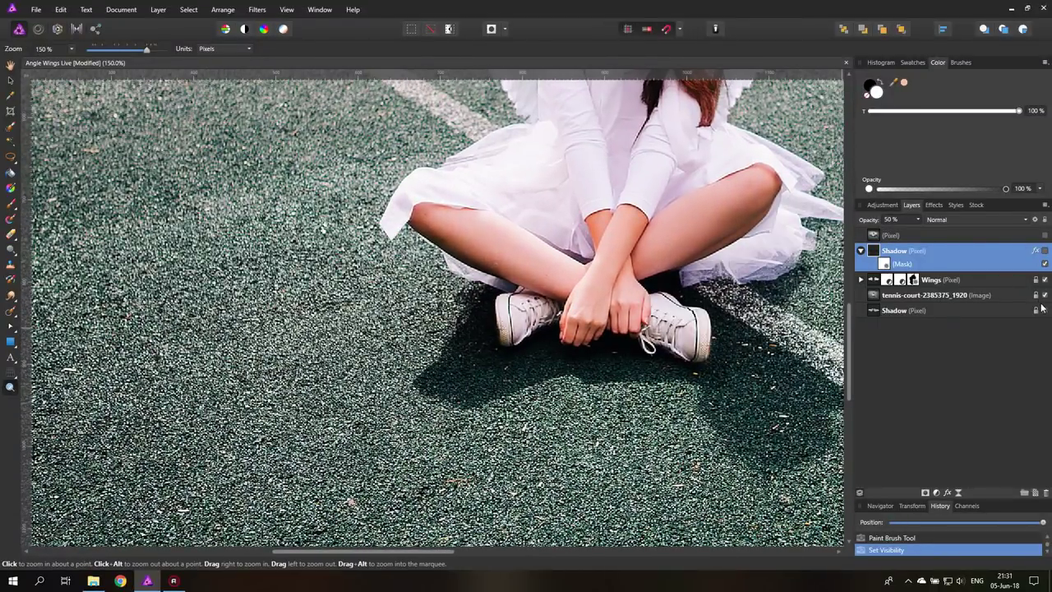
pyautogui.click(945, 295)
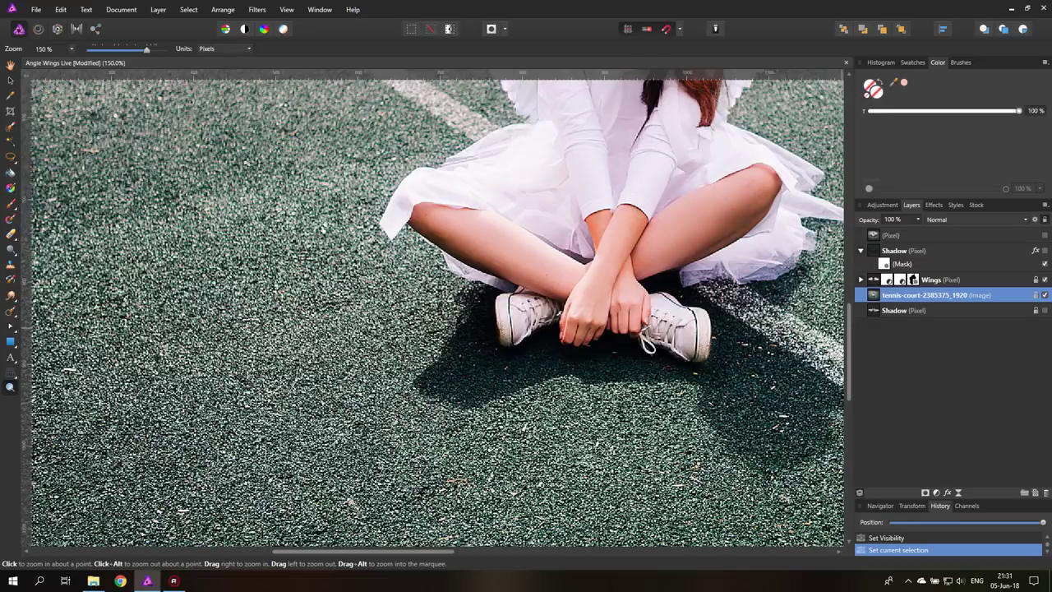
pyautogui.click(1035, 295)
# Clone sunlit court texture over the woman's original shadow beside and in front of her shoes with the 134 px Clone Brush.
pyautogui.click(11, 266)
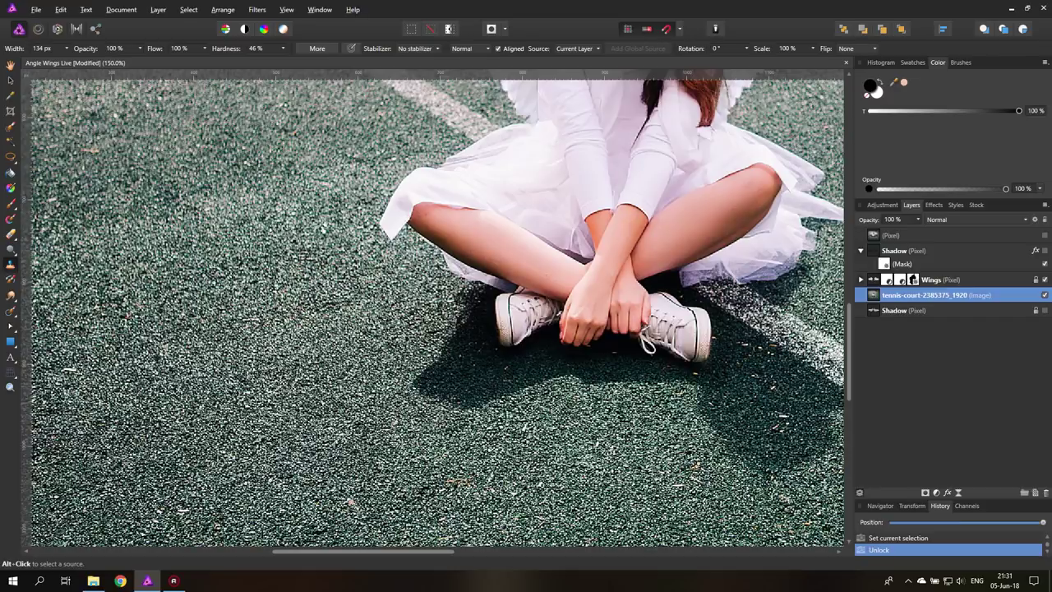
pyautogui.keyDown('alt'); pyautogui.click(342, 353); pyautogui.keyUp('alt')
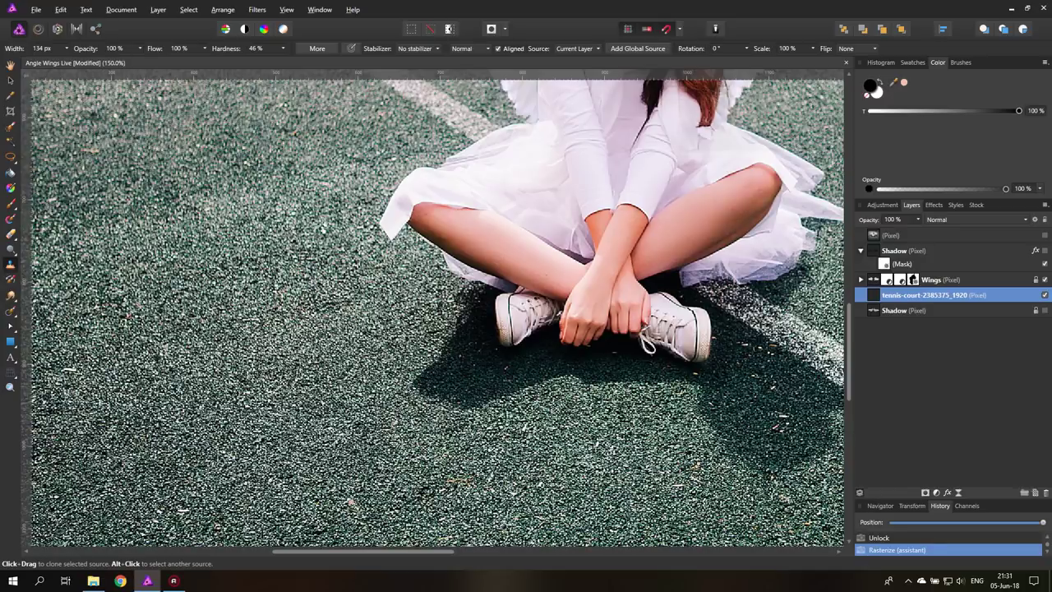
pyautogui.moveTo(442, 353)
pyautogui.mouseDown()
pyautogui.moveTo(443, 366)
pyautogui.moveTo(452, 327)
pyautogui.mouseUp()
pyautogui.moveTo(442, 375); pyautogui.dragTo(465, 386)
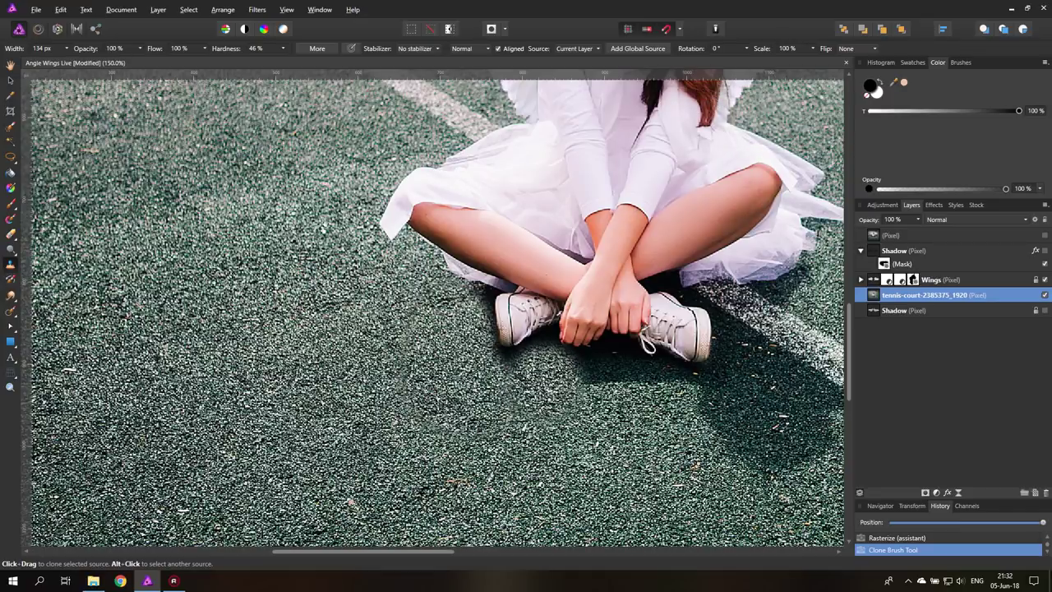
pyautogui.click(537, 386)
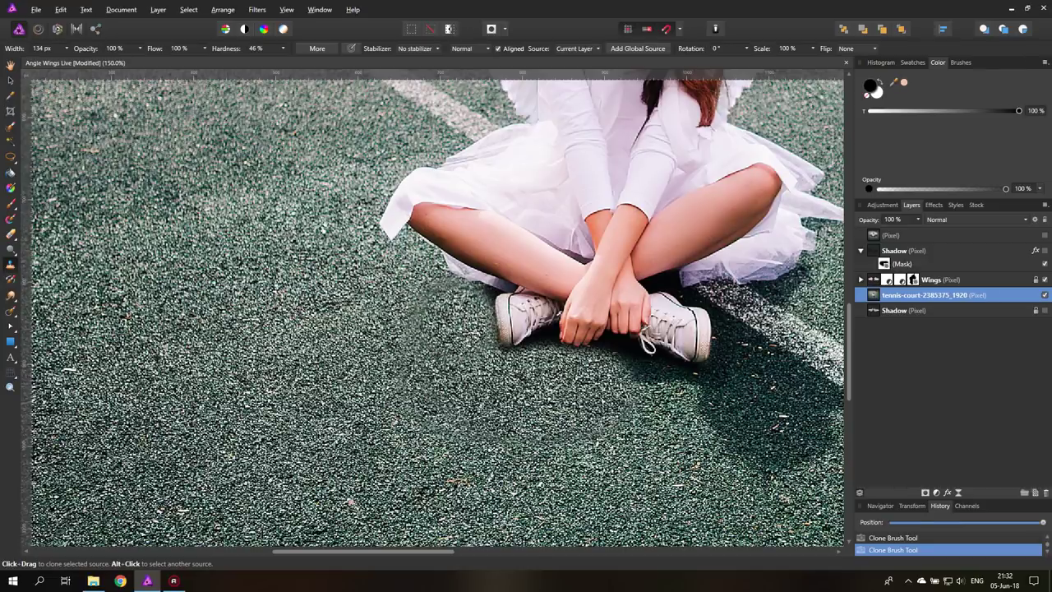
# Touch up the cloned ground around the shoes with a 22 px Clone Brush and show the black Shadow layer again.
pyautogui.click(66, 48)
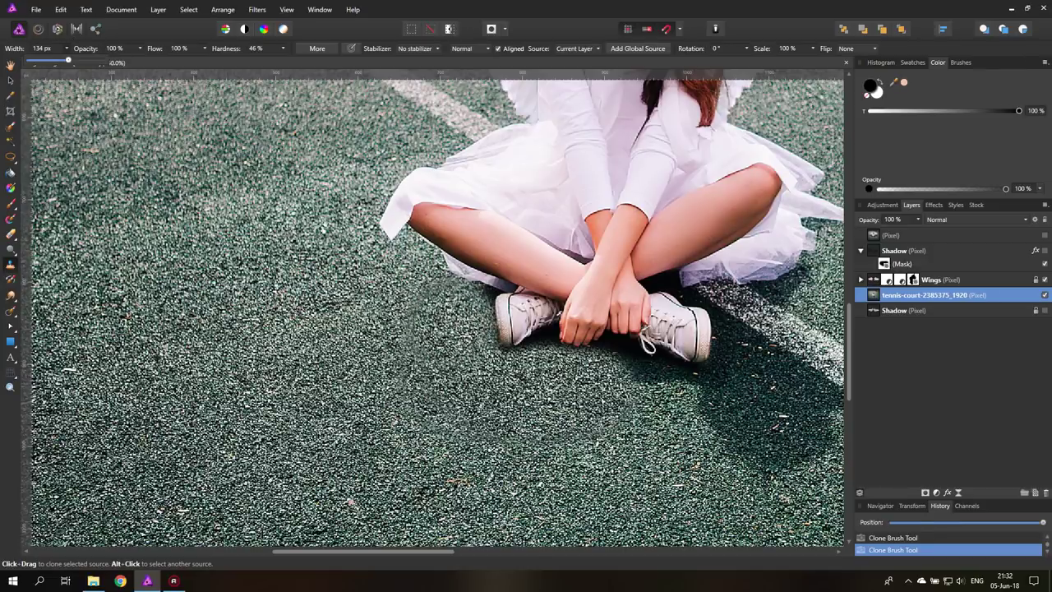
pyautogui.moveTo(69, 60); pyautogui.dragTo(52, 60)
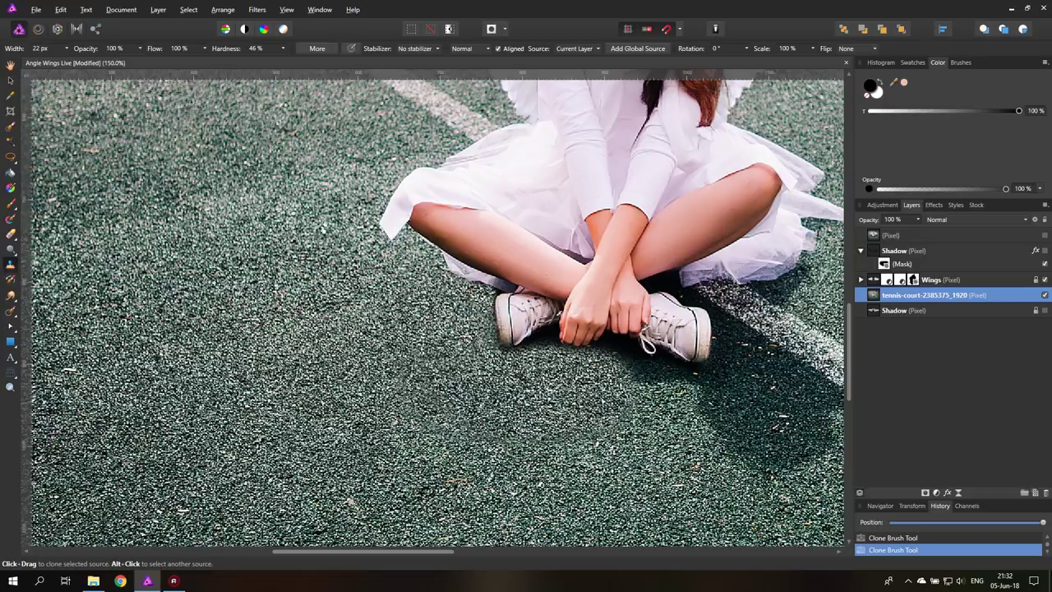
pyautogui.click(10, 80)
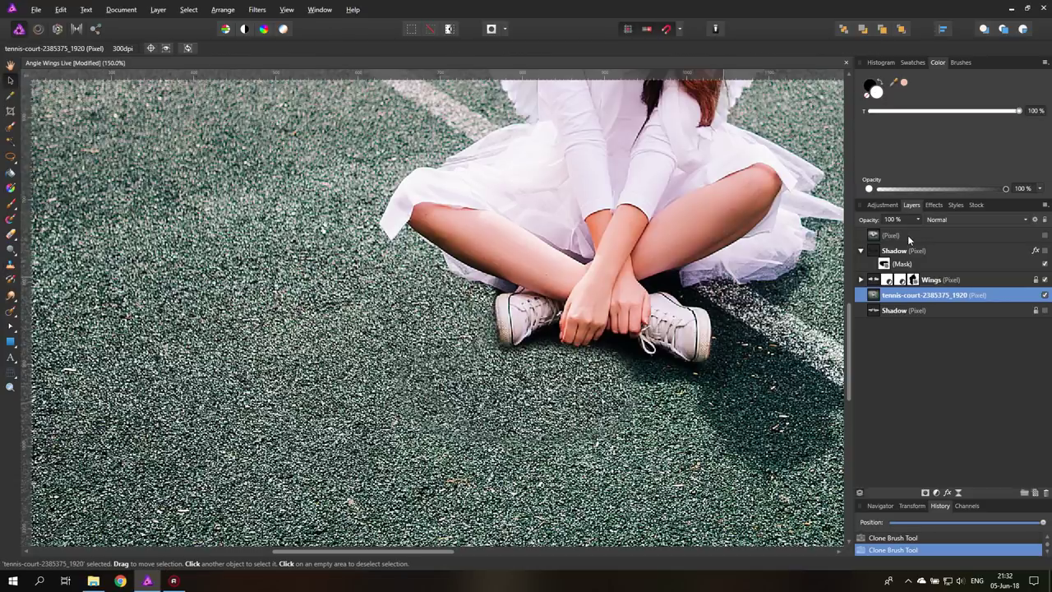
pyautogui.click(1045, 250)
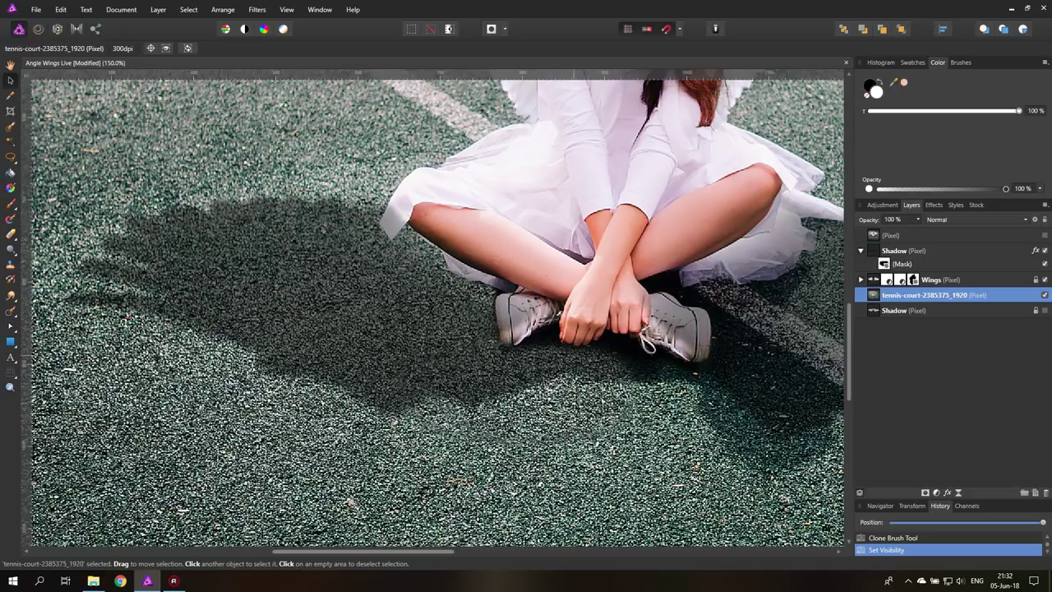
# Hide the black Shadow layer and clone sunlit court texture over the dark ground in front of the shoes with the 22 px Clone Brush.
pyautogui.doubleClick(917, 294)
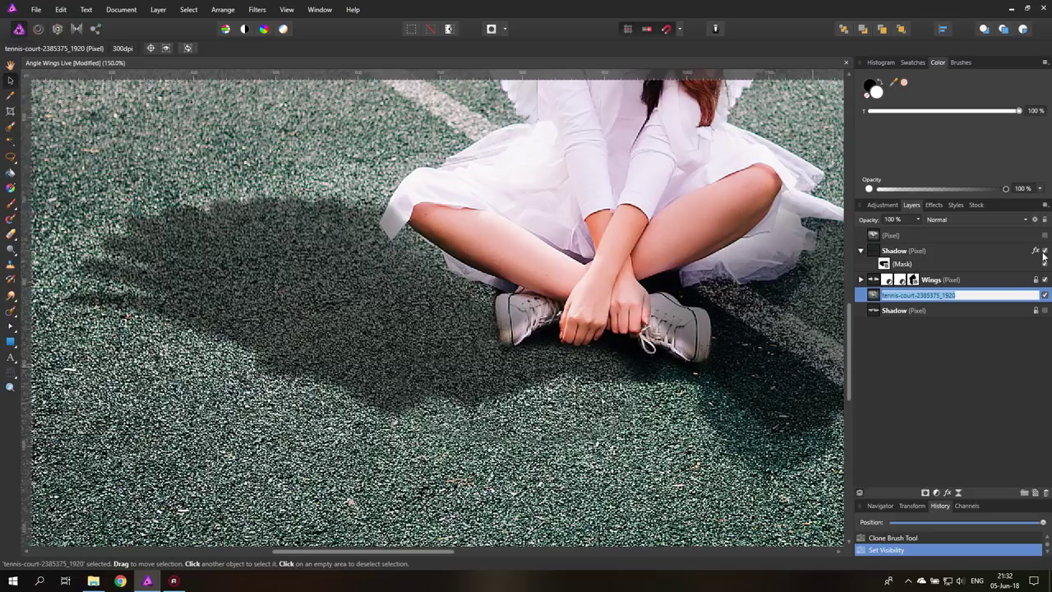
pyautogui.click(1045, 251)
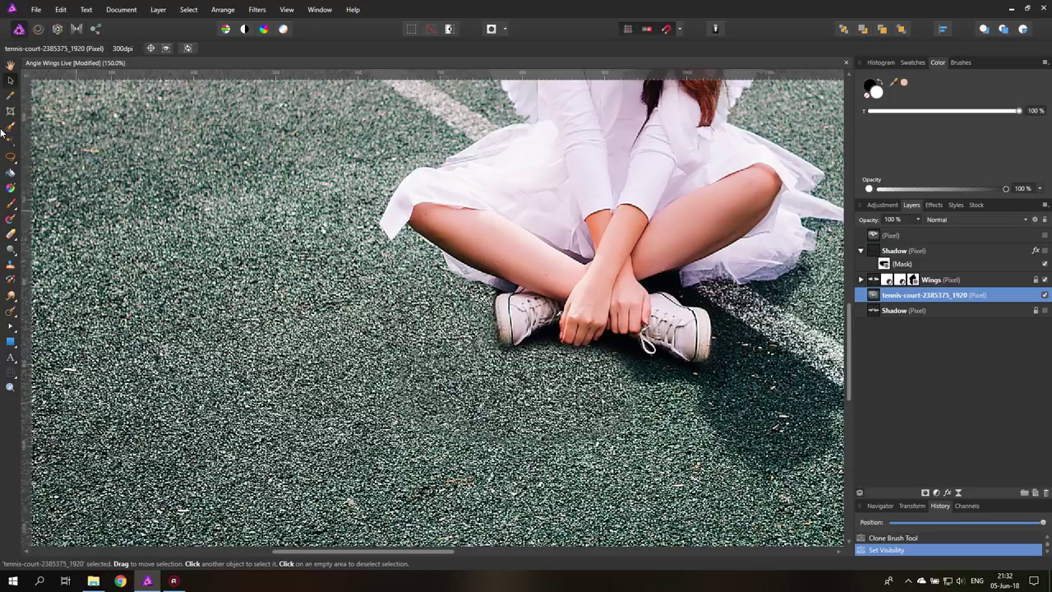
pyautogui.press('c')
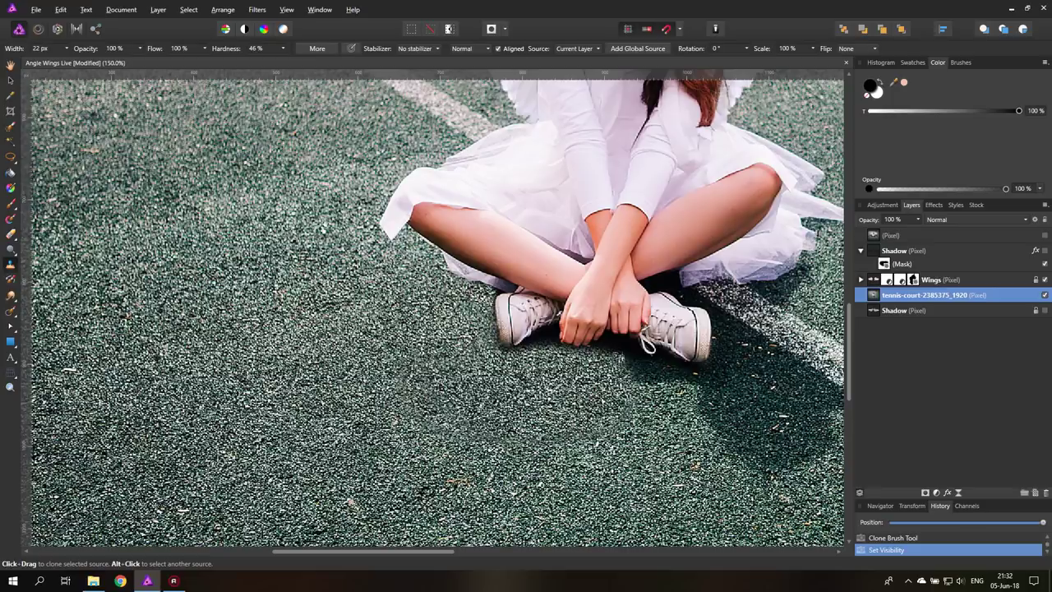
pyautogui.moveTo(619, 359); pyautogui.dragTo(634, 362)
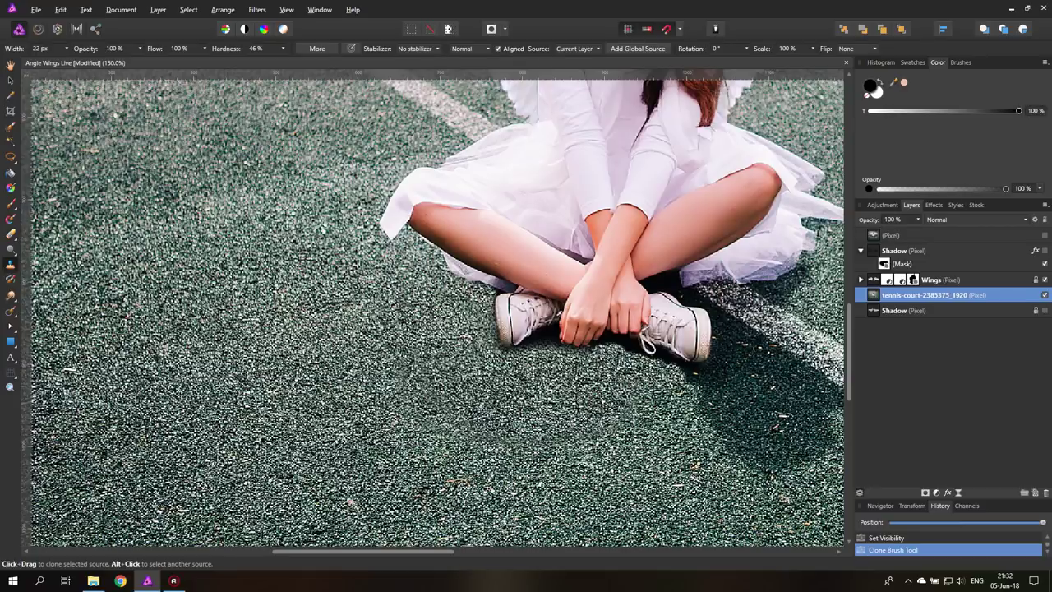
# Set the Clone Brush hardness to 0%, touch up the ground below the hands and show the black Shadow layer again.
pyautogui.click(278, 49)
pyautogui.write('0')
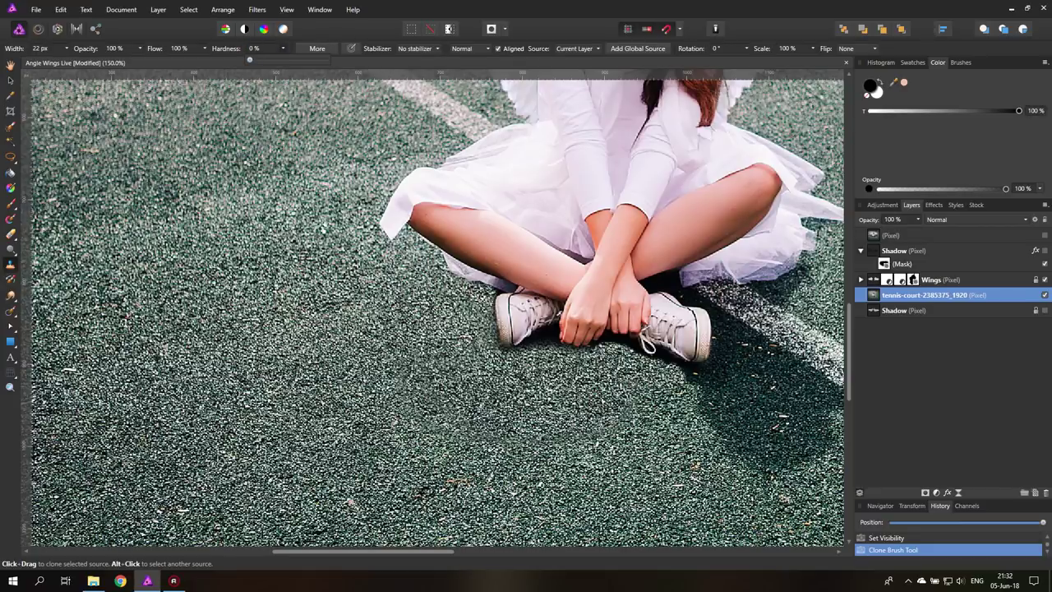
pyautogui.press('Return')
pyautogui.click(630, 347)
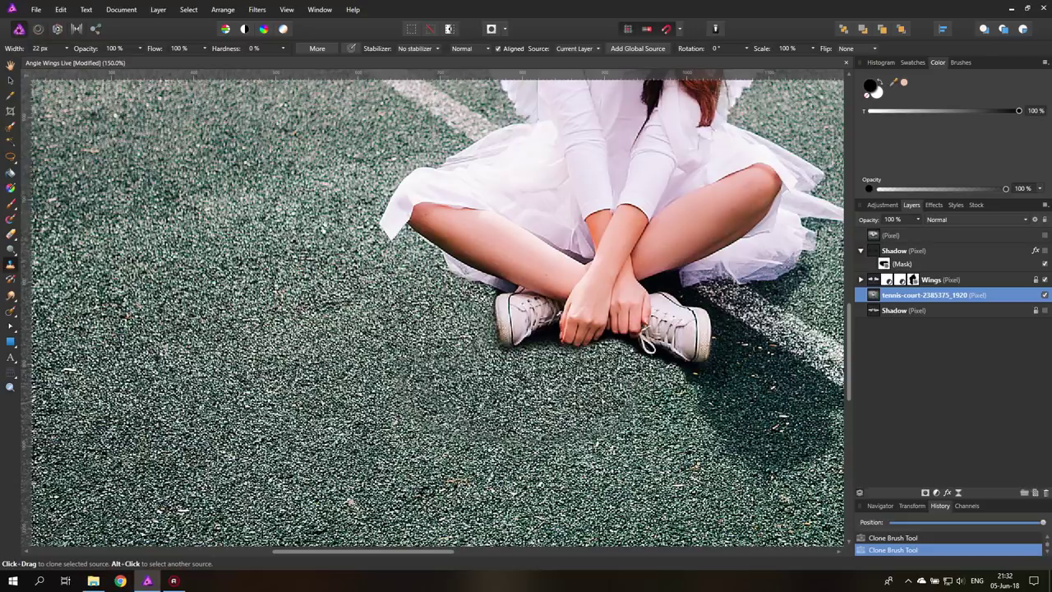
pyautogui.moveTo(578, 357)
pyautogui.mouseDown()
pyautogui.moveTo(520, 354)
pyautogui.moveTo(571, 362)
pyautogui.mouseUp()
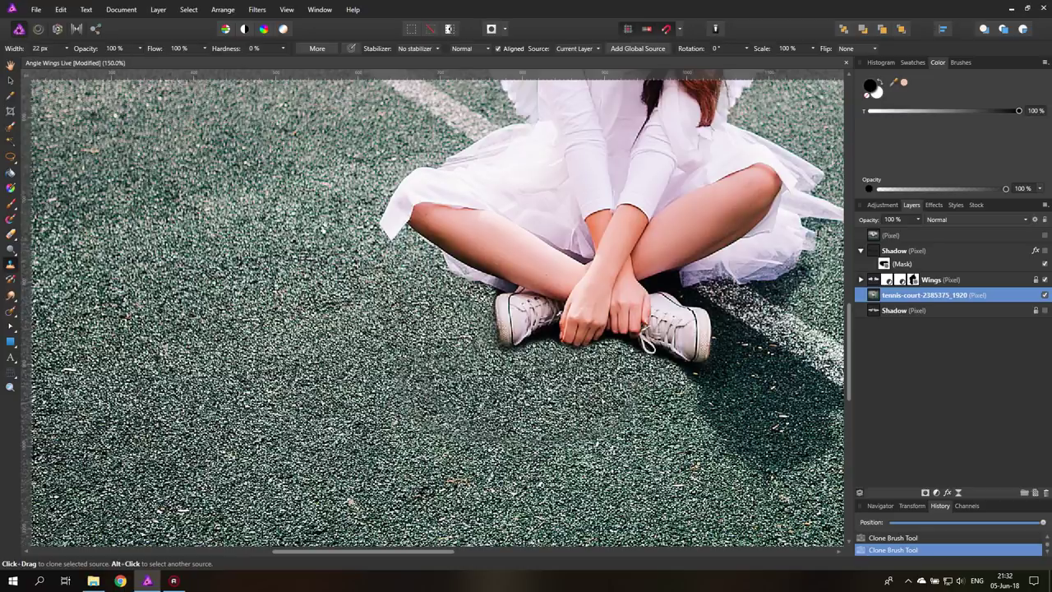
pyautogui.click(1044, 250)
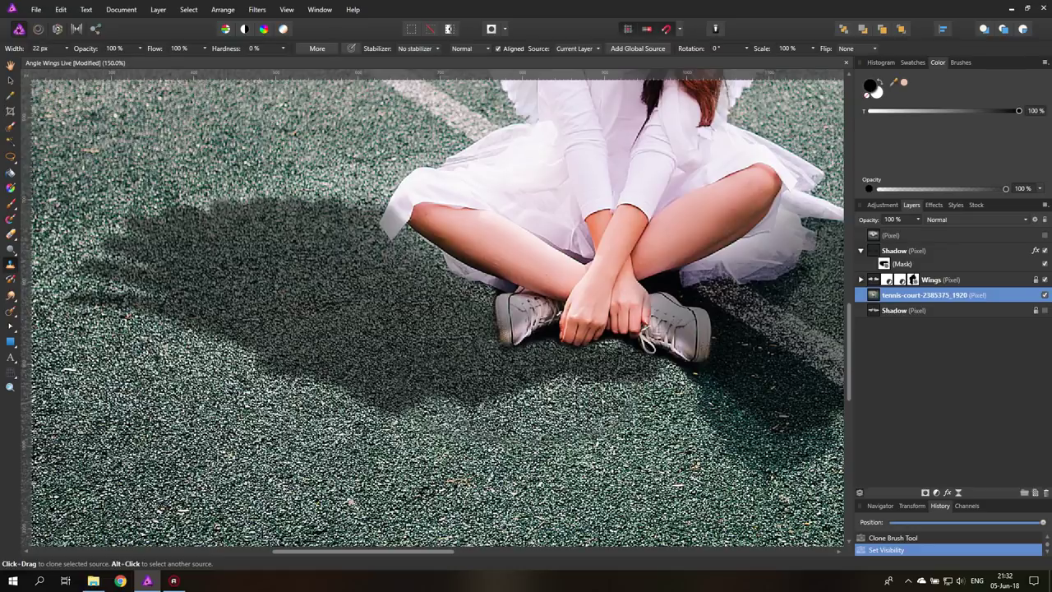
# Paint black on the Shadow layer below the woman's hands with the 48 px Paint Brush to fill in the shadow.
pyautogui.click(10, 204)
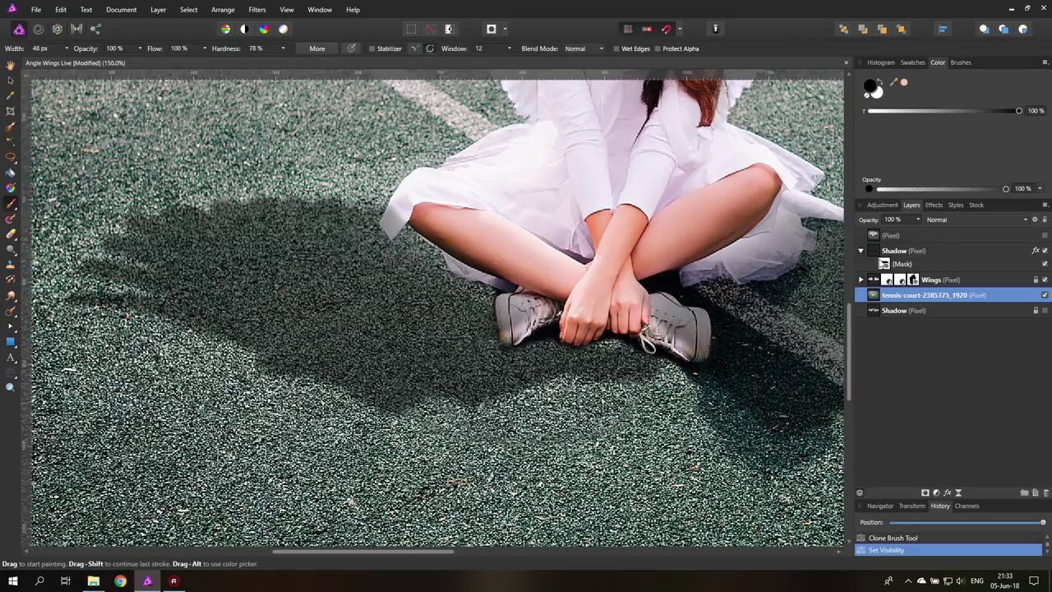
pyautogui.click(877, 257)
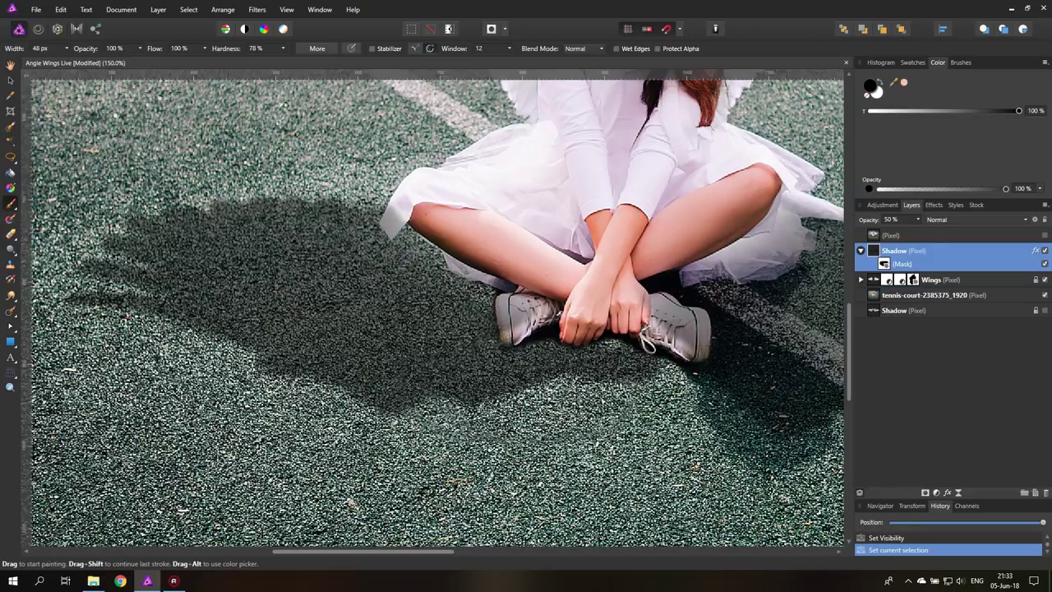
pyautogui.moveTo(592, 340); pyautogui.dragTo(614, 344)
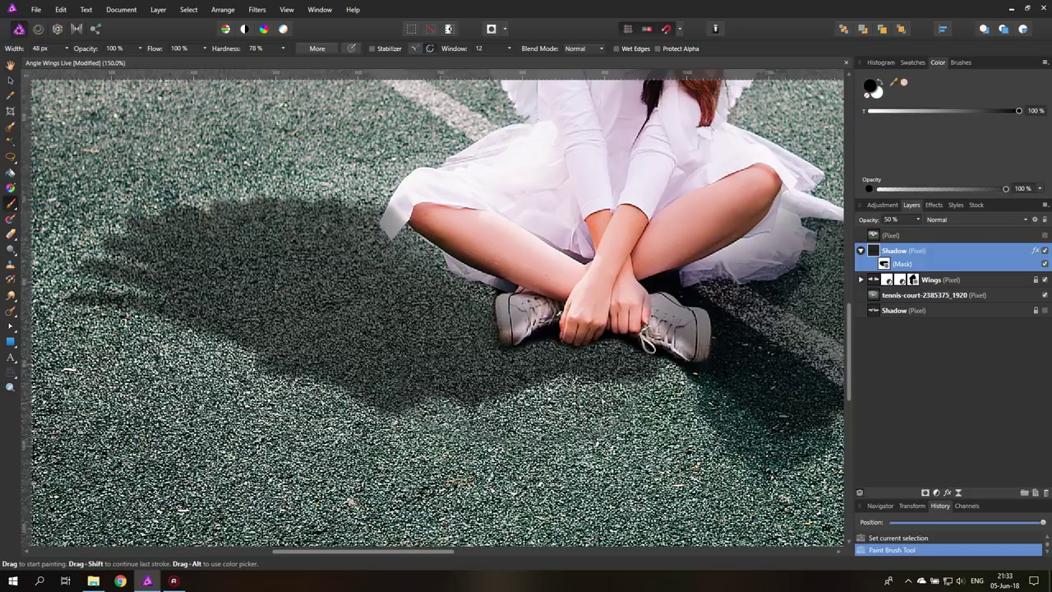
# Paint black on the Shadow layer's mask over both shoes with the 48 px brush to clear the shadow from them.
pyautogui.moveTo(469, 354); pyautogui.dragTo(459, 435)
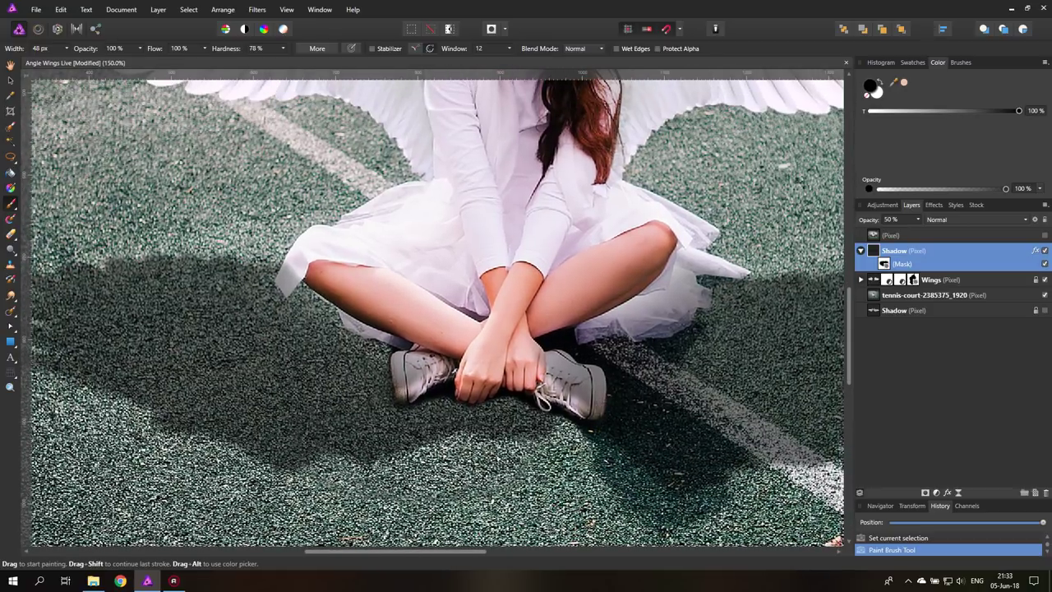
pyautogui.click(884, 263)
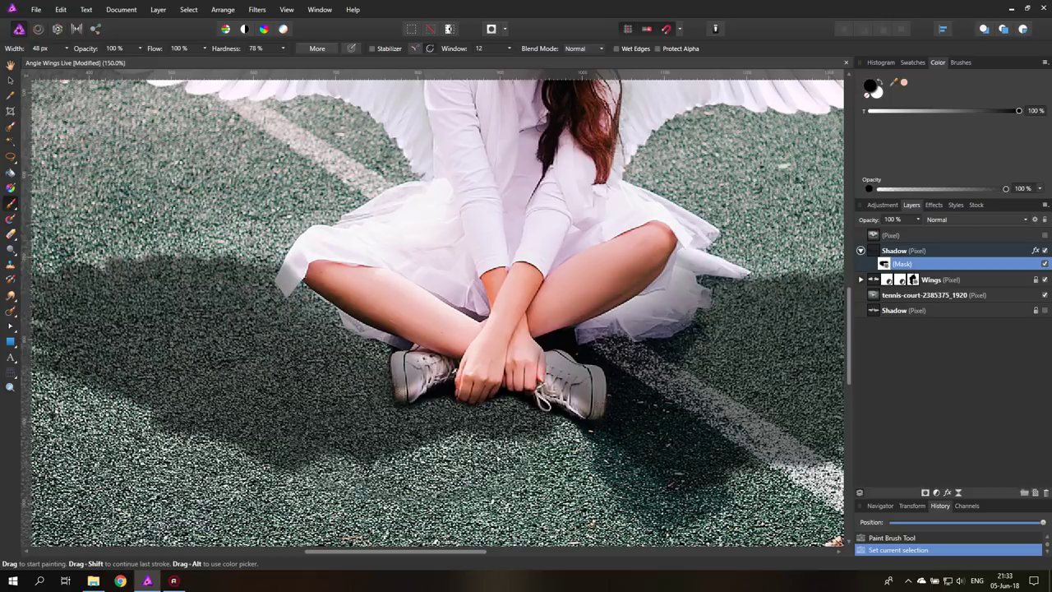
pyautogui.moveTo(424, 355)
pyautogui.mouseDown()
pyautogui.moveTo(403, 379)
pyautogui.moveTo(398, 371)
pyautogui.mouseUp()
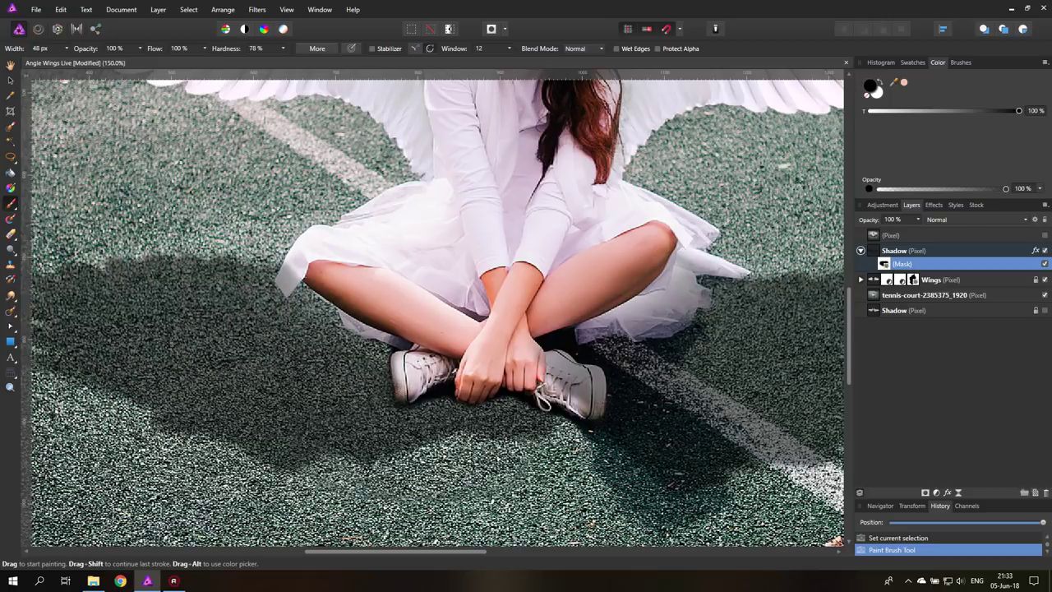
pyautogui.moveTo(536, 347)
pyautogui.mouseDown()
pyautogui.moveTo(581, 382)
pyautogui.moveTo(594, 386)
pyautogui.moveTo(594, 377)
pyautogui.mouseUp()
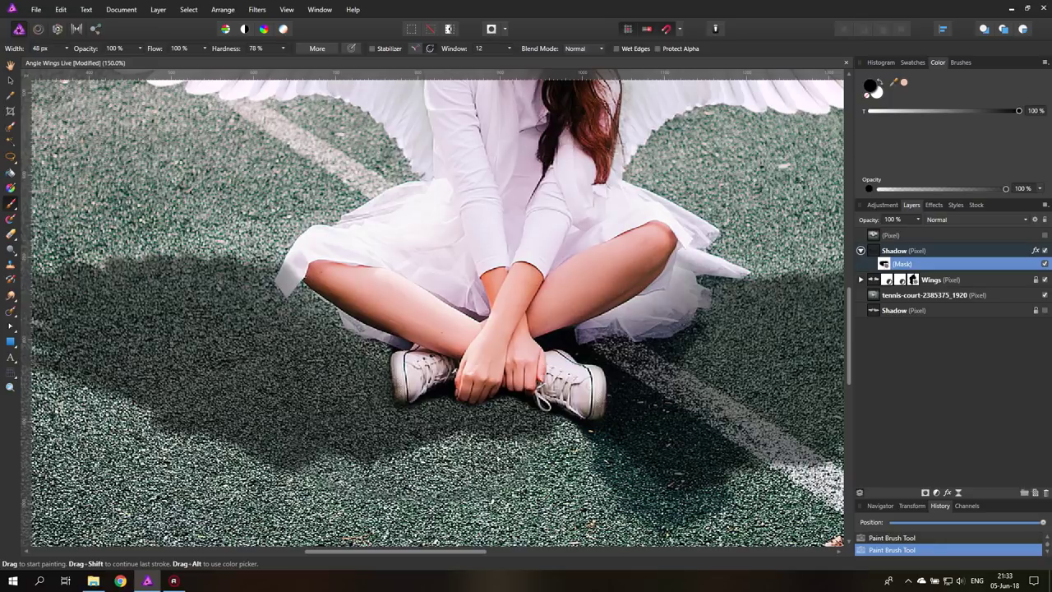
# Refine the Shadow mask along the edges of both shoes by painting black with a 20 px brush.
pyautogui.hotkey('ctrl', '0')
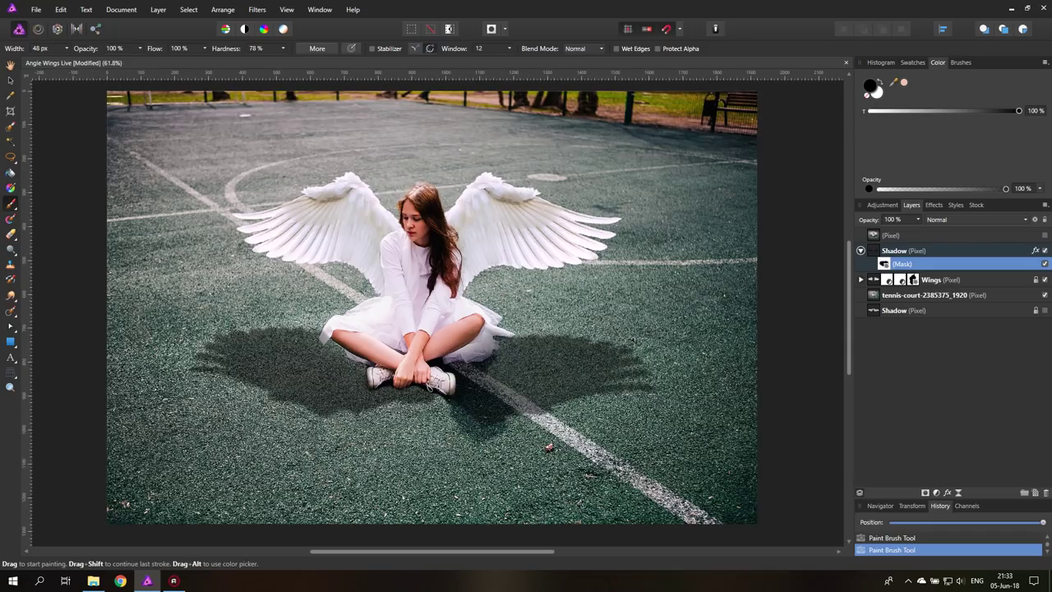
pyautogui.click(11, 386)
pyautogui.moveTo(380, 376); pyautogui.dragTo(509, 375)
pyautogui.click(378, 370)
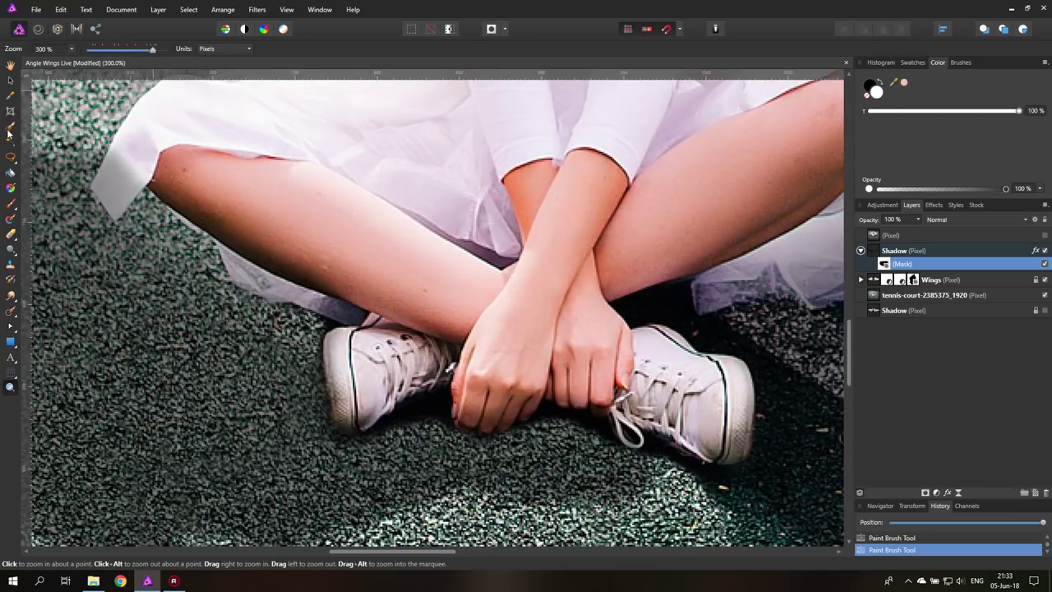
pyautogui.click(10, 203)
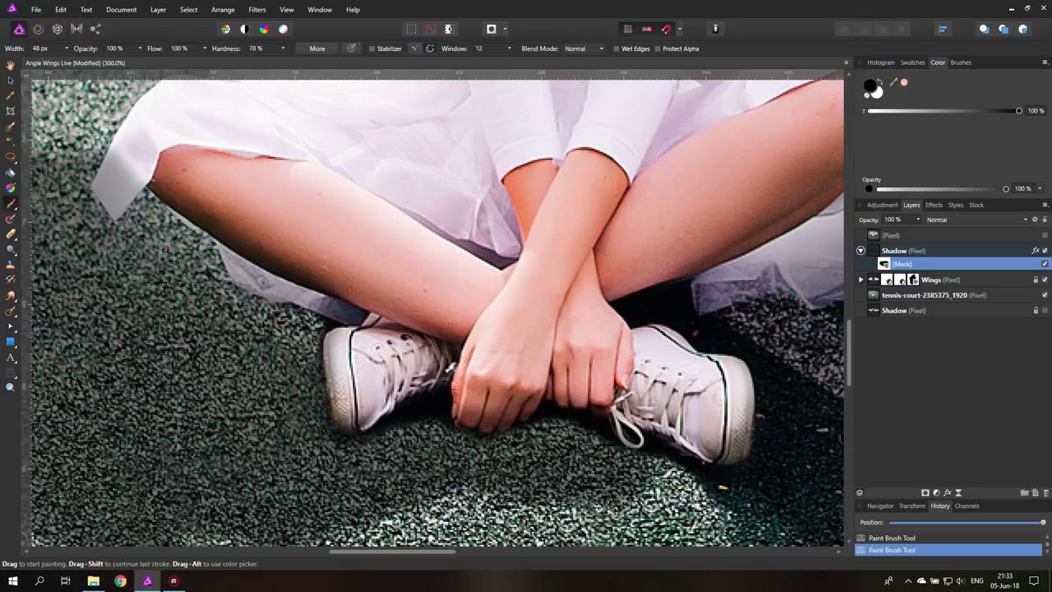
pyautogui.click(67, 48)
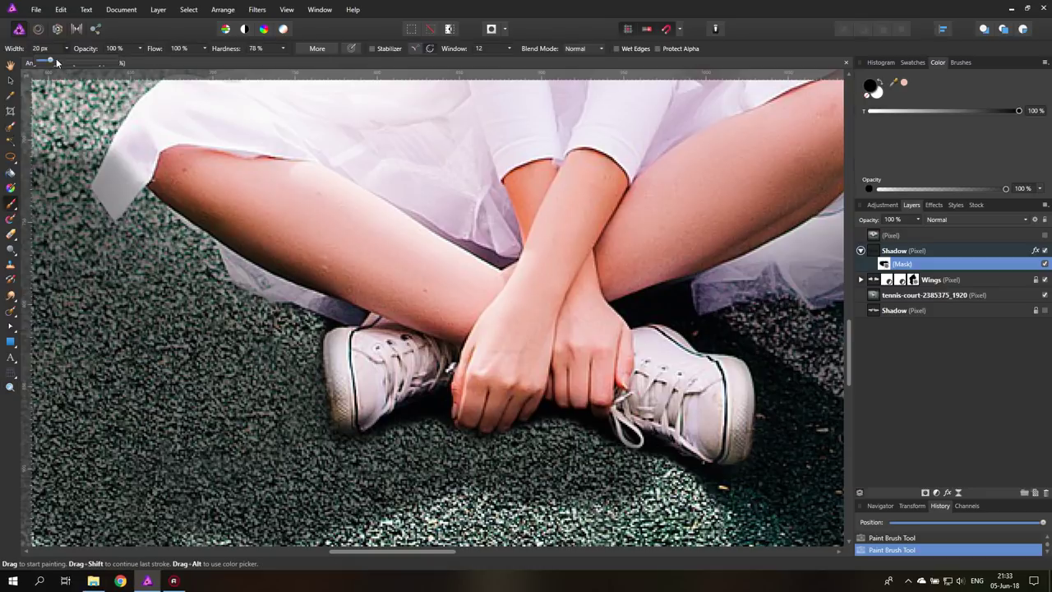
pyautogui.moveTo(325, 386)
pyautogui.mouseDown()
pyautogui.moveTo(370, 419)
pyautogui.moveTo(335, 393)
pyautogui.moveTo(339, 330)
pyautogui.mouseUp()
pyautogui.moveTo(371, 420); pyautogui.dragTo(388, 413)
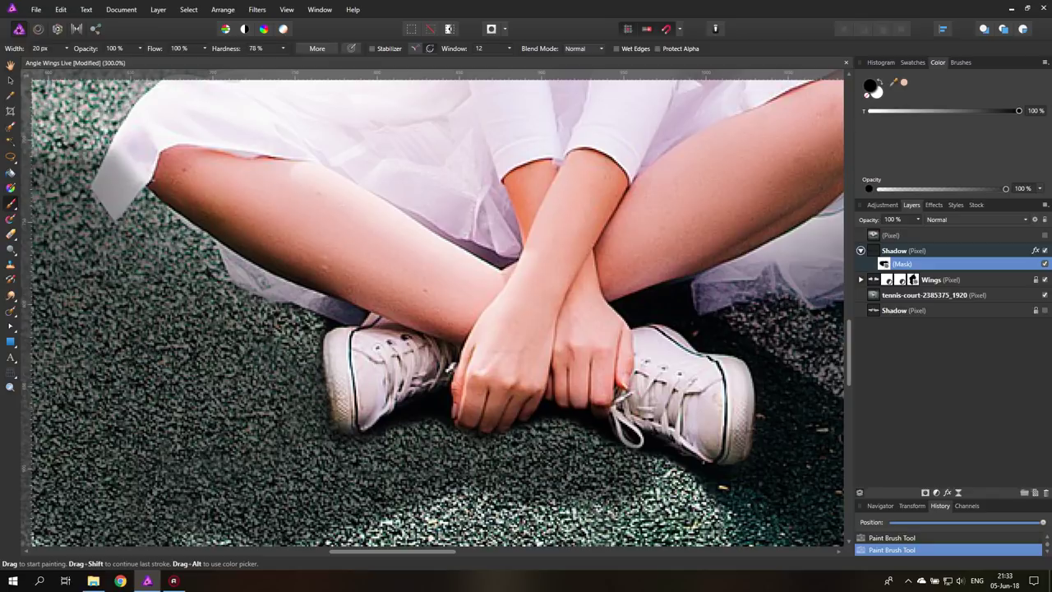
pyautogui.moveTo(743, 417); pyautogui.dragTo(732, 451)
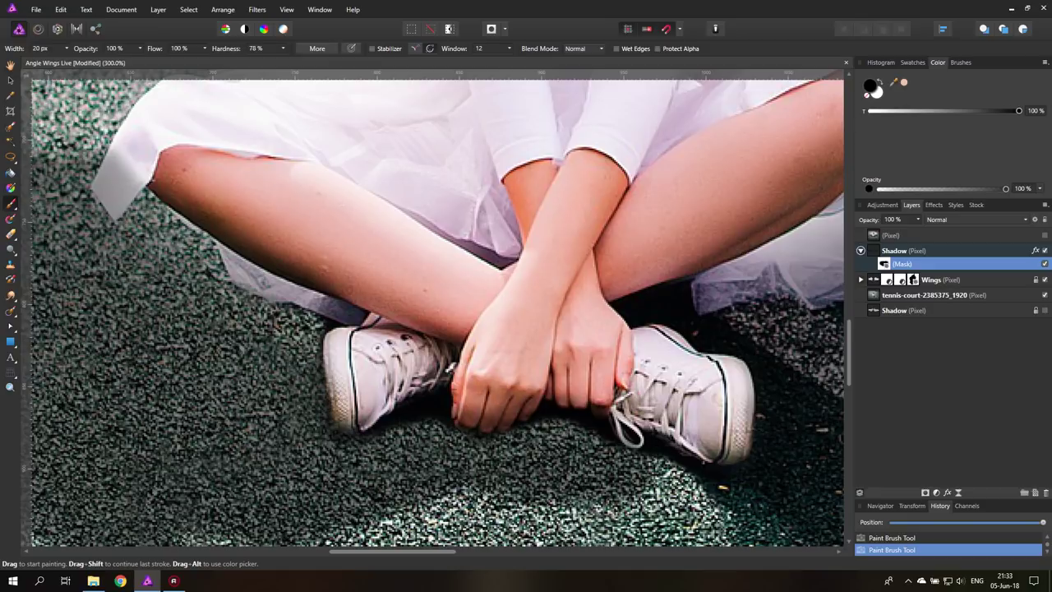
pyautogui.hotkey('ctrl', '0')
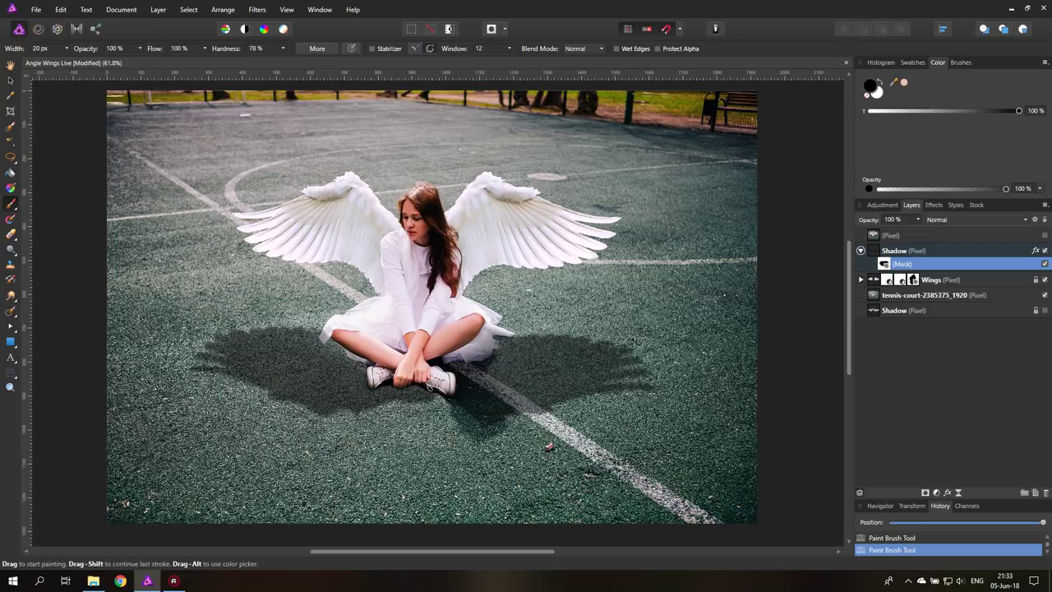
# Load the Shadow layer's outline as a selection, add a Color Balance adjustment limited to it, and deselect.
pyautogui.click(10, 80)
pyautogui.click(871, 254)
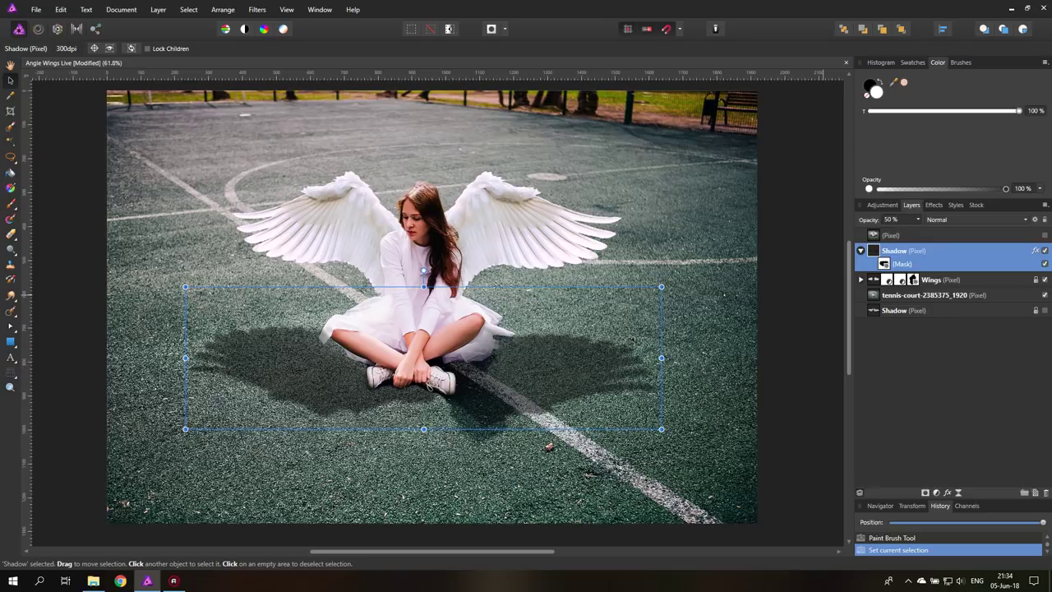
pyautogui.keyDown('ctrl'); pyautogui.click(872, 250); pyautogui.keyUp('ctrl')
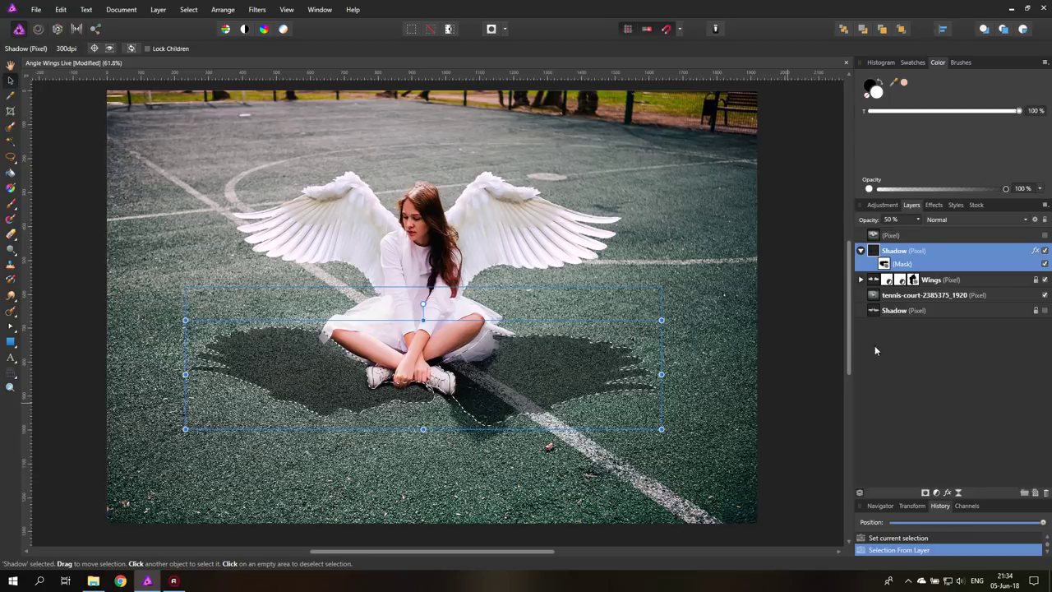
pyautogui.click(937, 492)
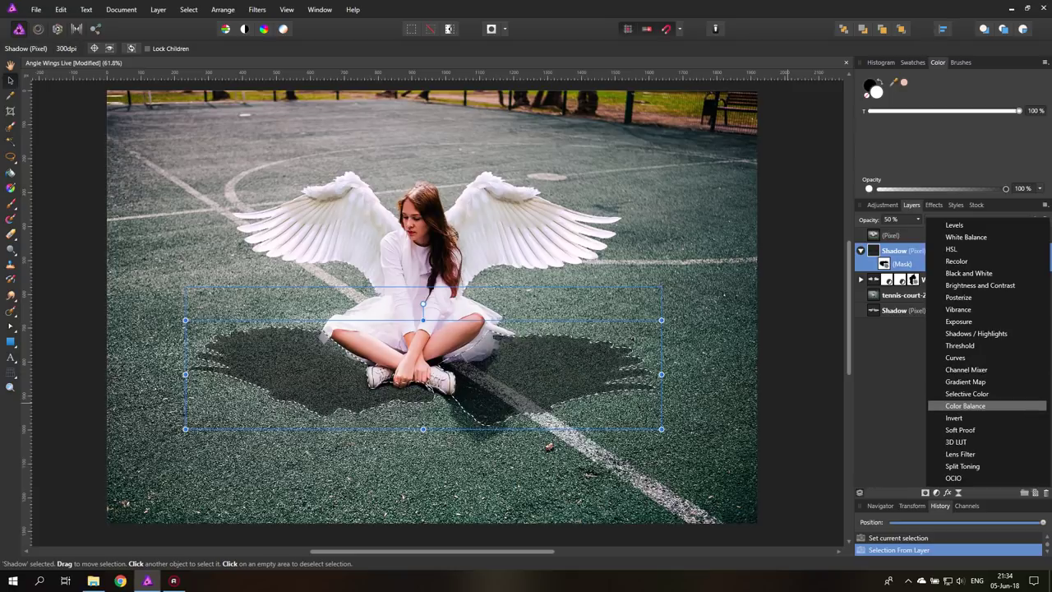
pyautogui.click(965, 405)
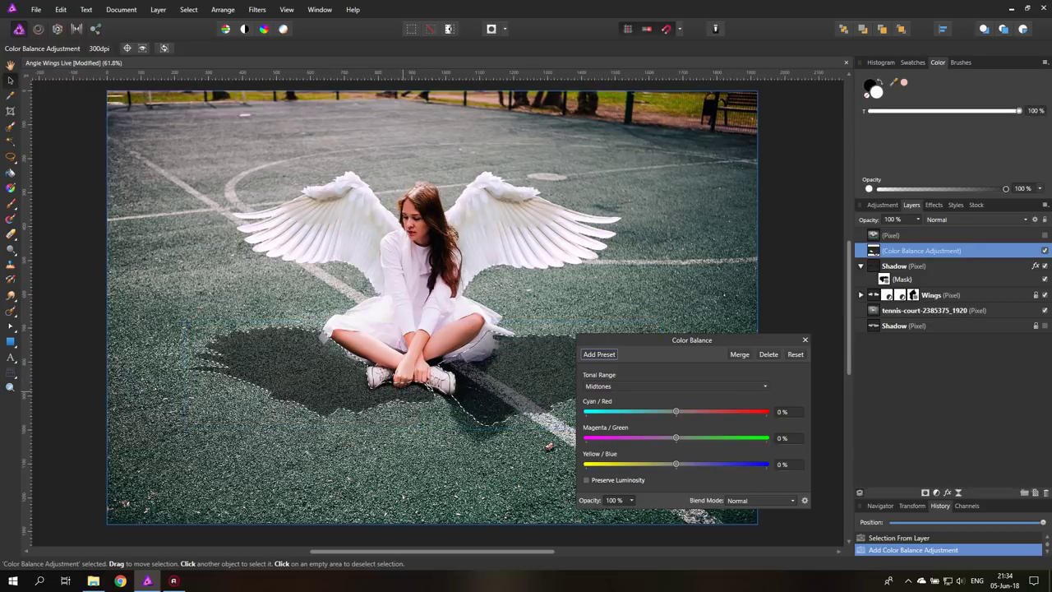
pyautogui.hotkey('ctrl', 'd')
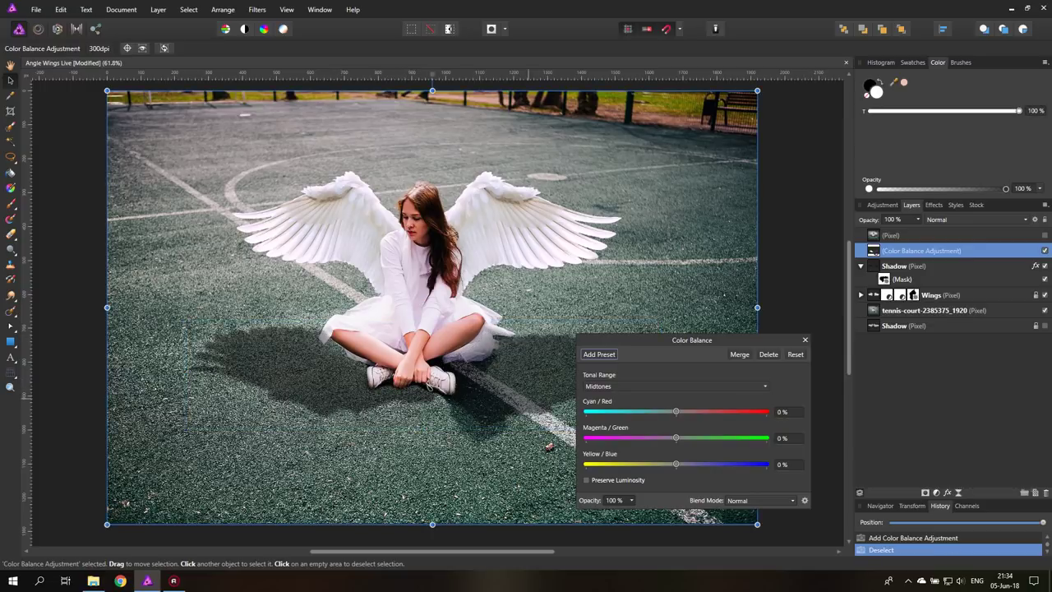
# Shift the Color Balance midtones toward cyan and green, with Yellow/Blue at 19%, to match the wing shadow to the original shadow.
pyautogui.moveTo(626, 340); pyautogui.dragTo(792, 326)
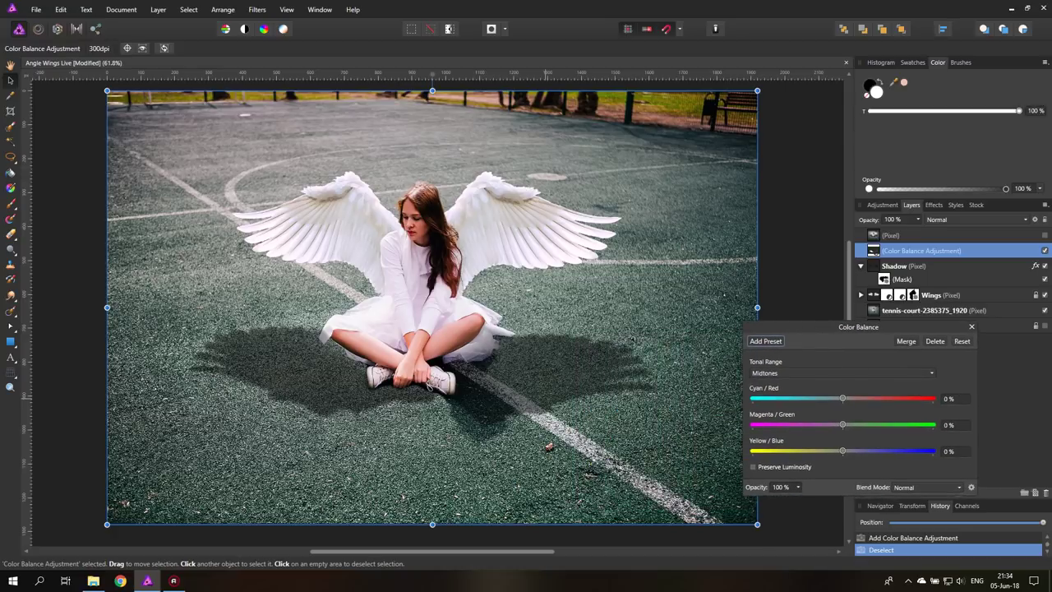
pyautogui.moveTo(842, 397); pyautogui.dragTo(860, 450)
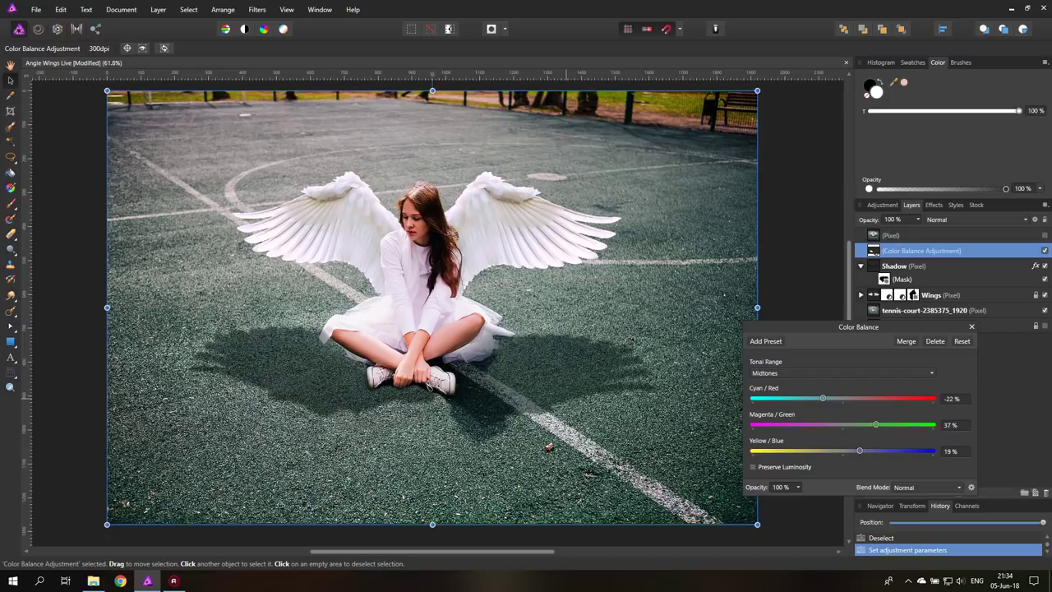
pyautogui.moveTo(884, 424); pyautogui.dragTo(866, 424)
pyautogui.moveTo(818, 398); pyautogui.dragTo(812, 398)
# Raise the black Shadow layer's opacity to 61%.
pyautogui.click(920, 265)
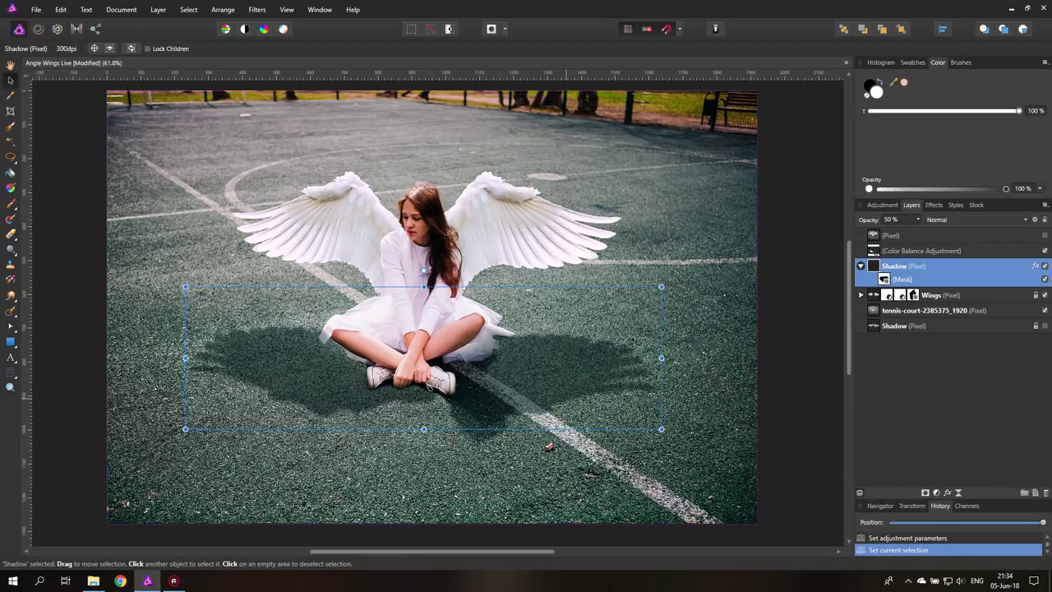
pyautogui.click(918, 220)
pyautogui.moveTo(916, 231); pyautogui.dragTo(928, 231)
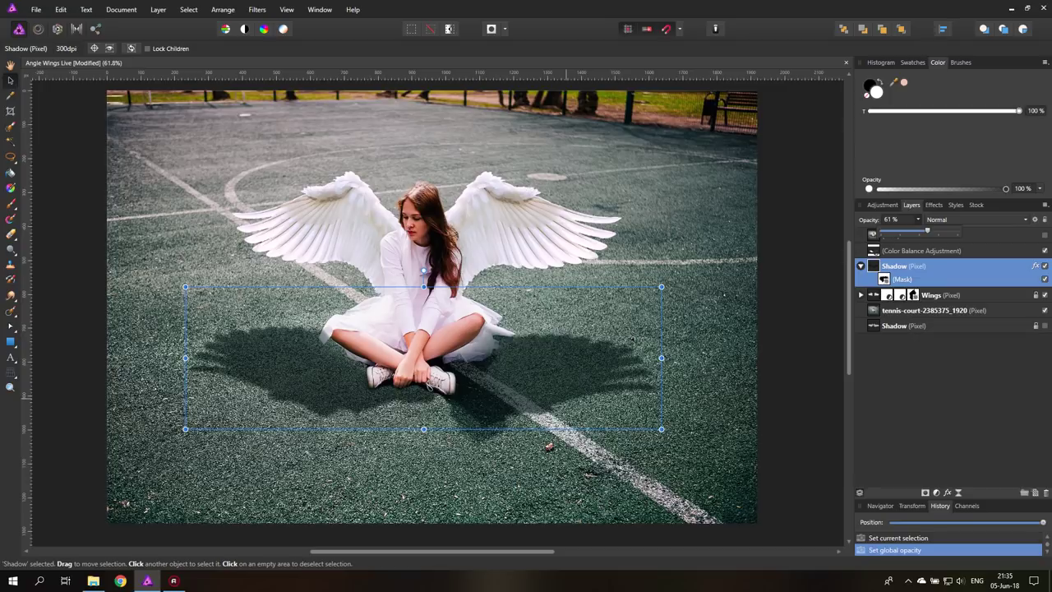
# Examine the shadow beside the woman up close, comparing it with the Color Balance adjustment and Shadow layer off and on.
pyautogui.press('z')
pyautogui.click(519, 380)
pyautogui.click(519, 381)
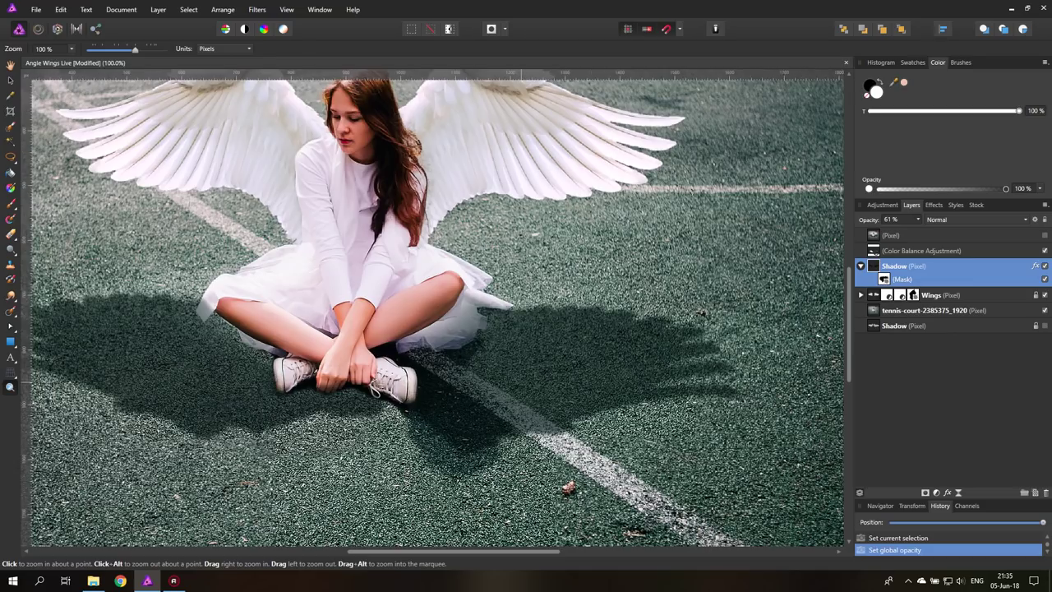
pyautogui.click(533, 362)
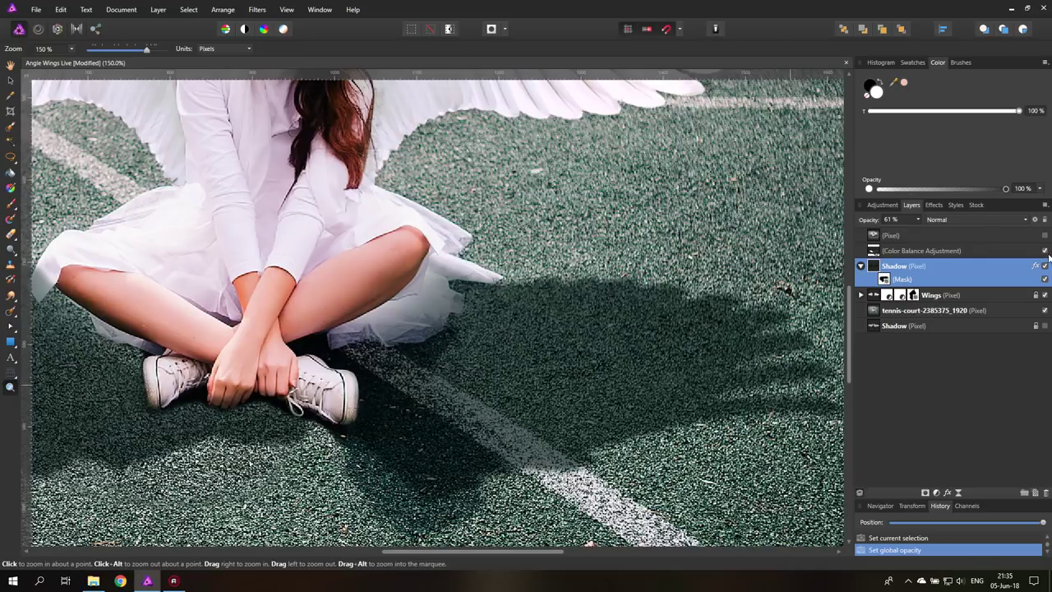
pyautogui.click(1044, 251)
pyautogui.click(1044, 251)
pyautogui.click(1044, 266)
pyautogui.click(1044, 265)
pyautogui.click(1045, 266)
pyautogui.click(1044, 266)
# Paint black on the Shadow layer's mask with a 39 px brush over the woman's original ground shadow beside her shoe.
pyautogui.click(10, 203)
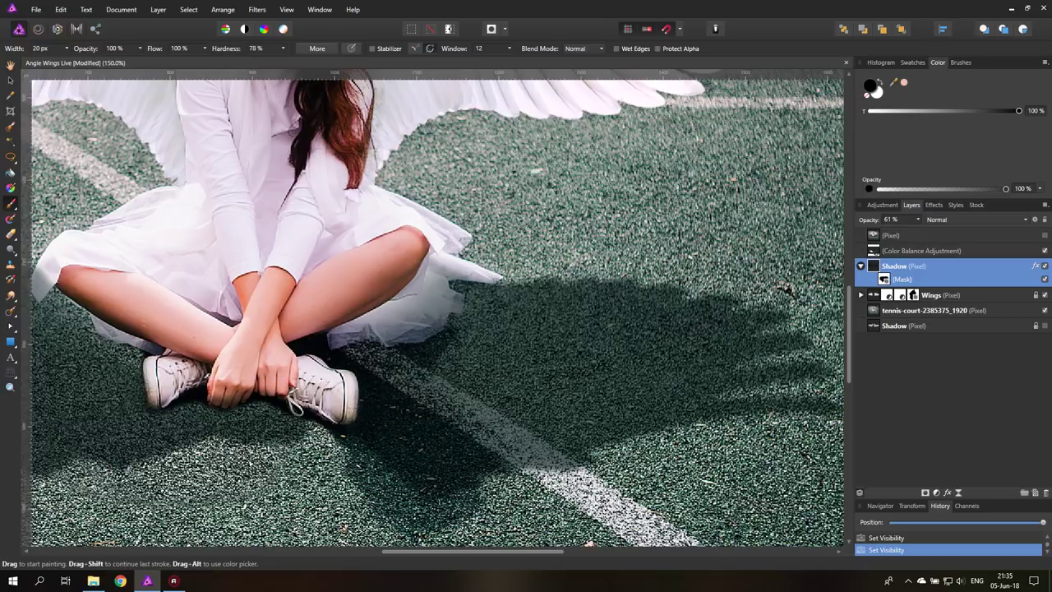
pyautogui.click(901, 278)
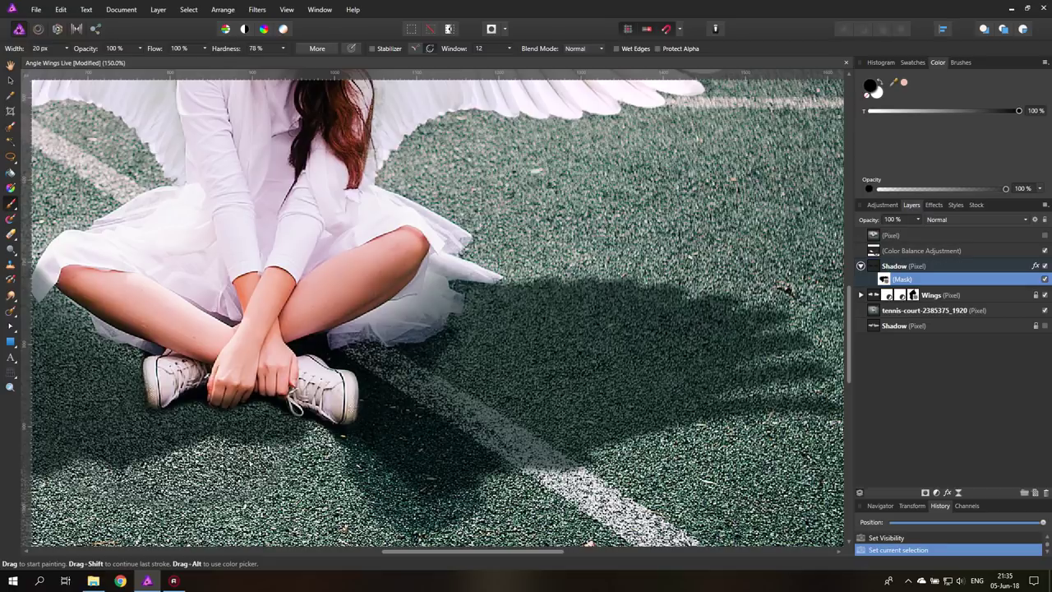
pyautogui.moveTo(66, 51); pyautogui.dragTo(83, 59)
pyautogui.moveTo(382, 460)
pyautogui.mouseDown()
pyautogui.moveTo(415, 439)
pyautogui.moveTo(493, 460)
pyautogui.moveTo(456, 439)
pyautogui.moveTo(464, 469)
pyautogui.moveTo(427, 473)
pyautogui.moveTo(377, 405)
pyautogui.moveTo(386, 432)
pyautogui.moveTo(370, 422)
pyautogui.moveTo(327, 429)
pyautogui.mouseUp()
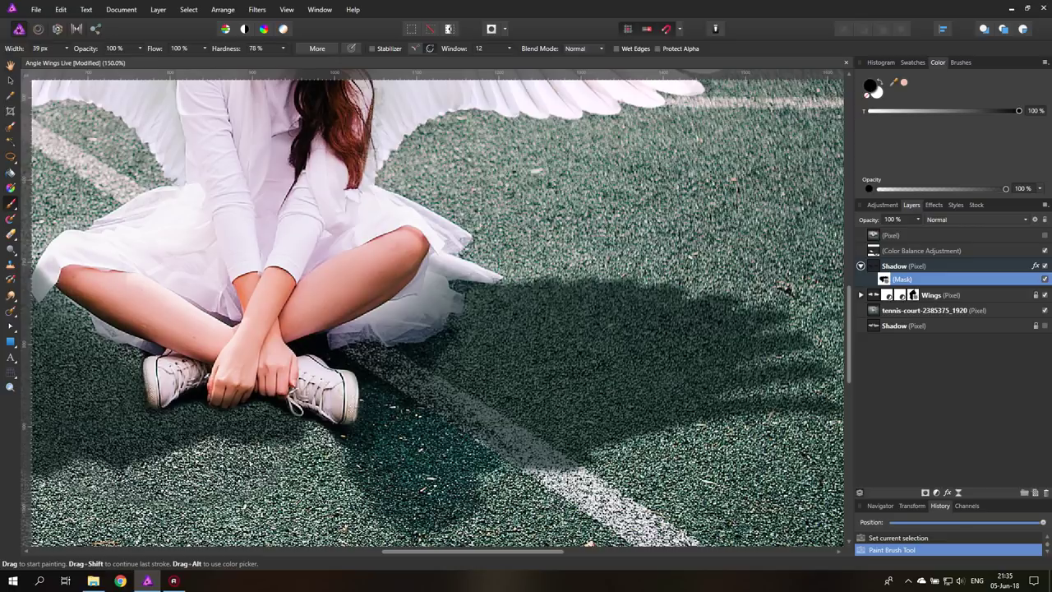
pyautogui.moveTo(356, 385)
pyautogui.mouseDown()
pyautogui.moveTo(407, 405)
pyautogui.moveTo(327, 364)
pyautogui.mouseUp()
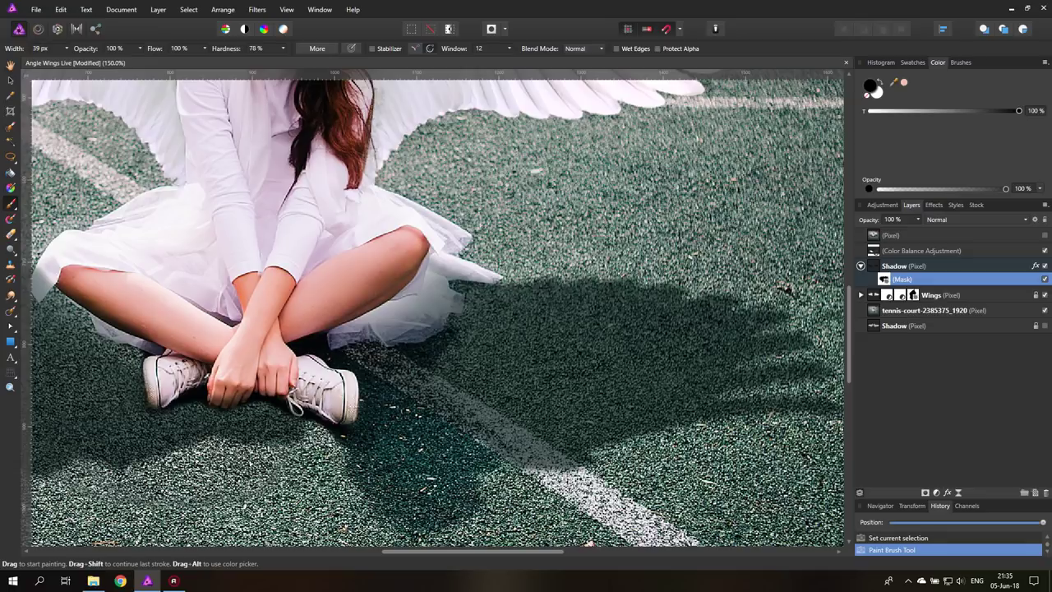
pyautogui.click(880, 83)
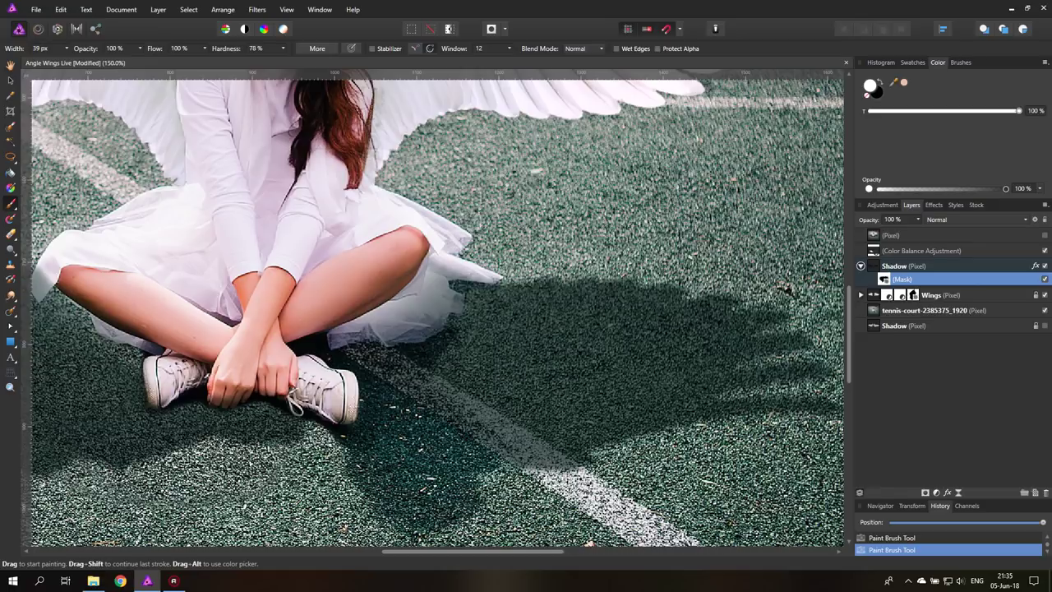
pyautogui.click(12, 81)
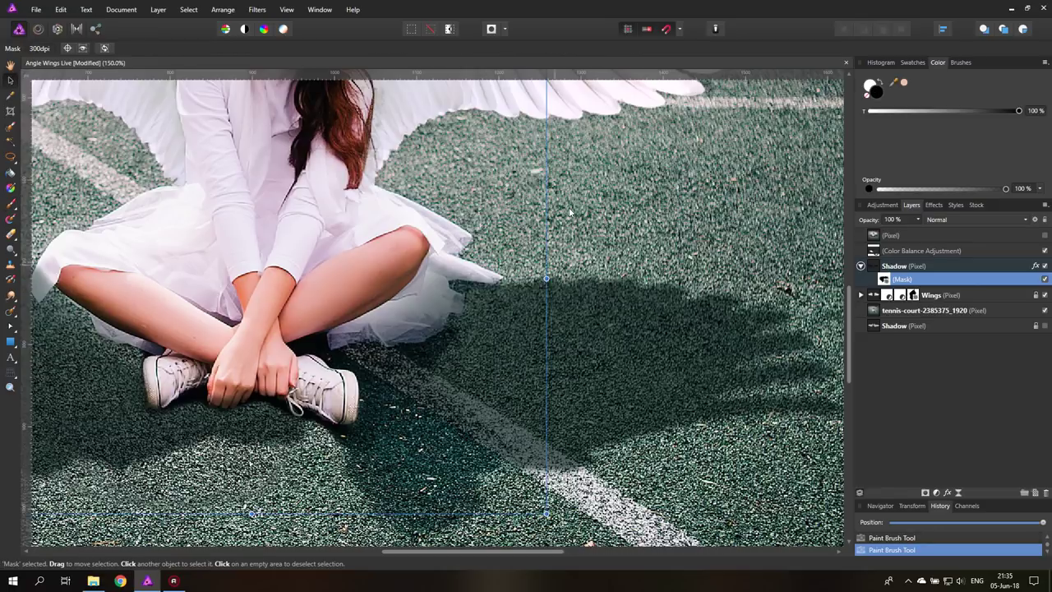
# Exaggerate the Color Balance midtones with Magenta/Green at 100% and Cyan/Red at 82% to expose the areas the adjustment tints.
pyautogui.click(904, 265)
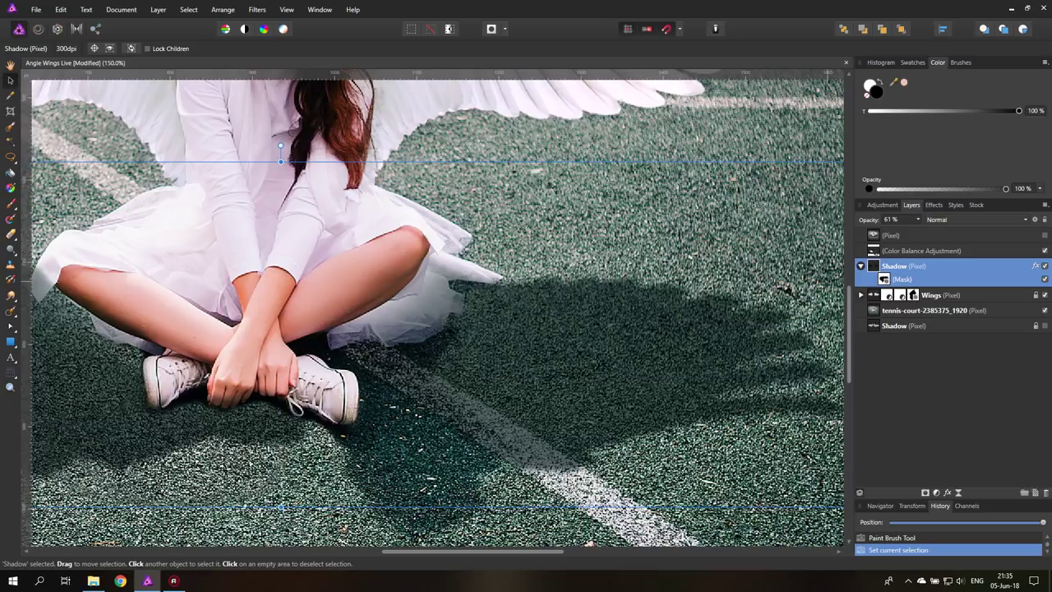
pyautogui.click(920, 250)
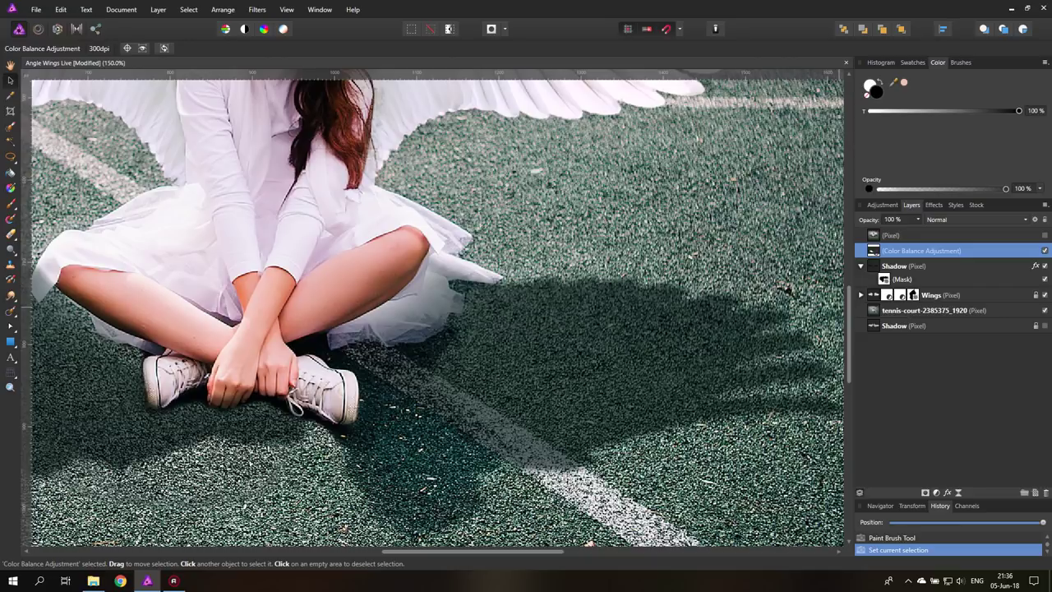
pyautogui.moveTo(808, 317); pyautogui.dragTo(780, 146)
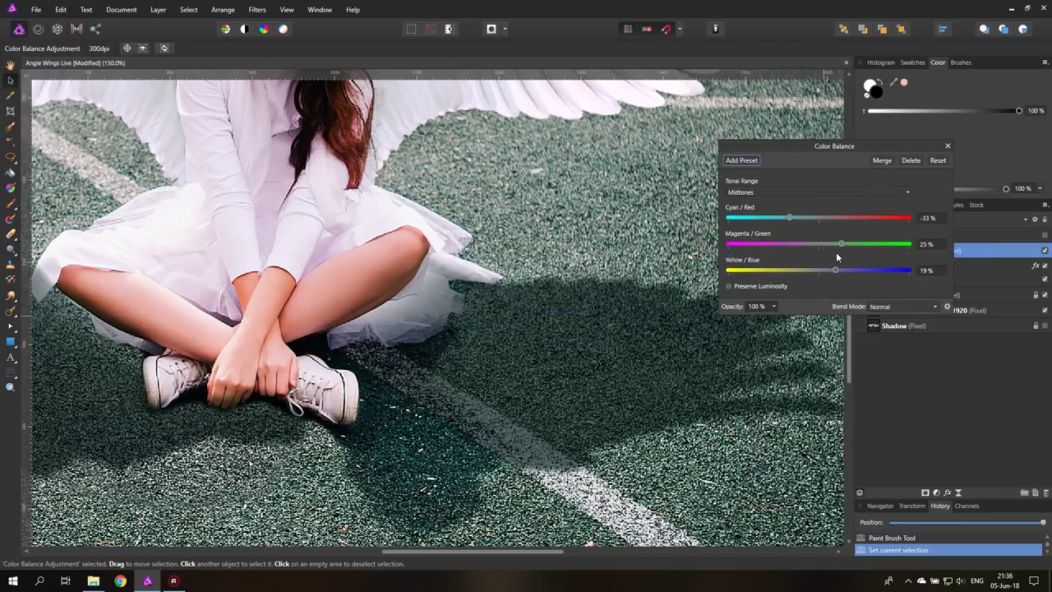
pyautogui.moveTo(841, 243)
pyautogui.mouseDown()
pyautogui.moveTo(871, 243)
pyautogui.moveTo(856, 243)
pyautogui.mouseUp()
pyautogui.moveTo(851, 243); pyautogui.dragTo(909, 244)
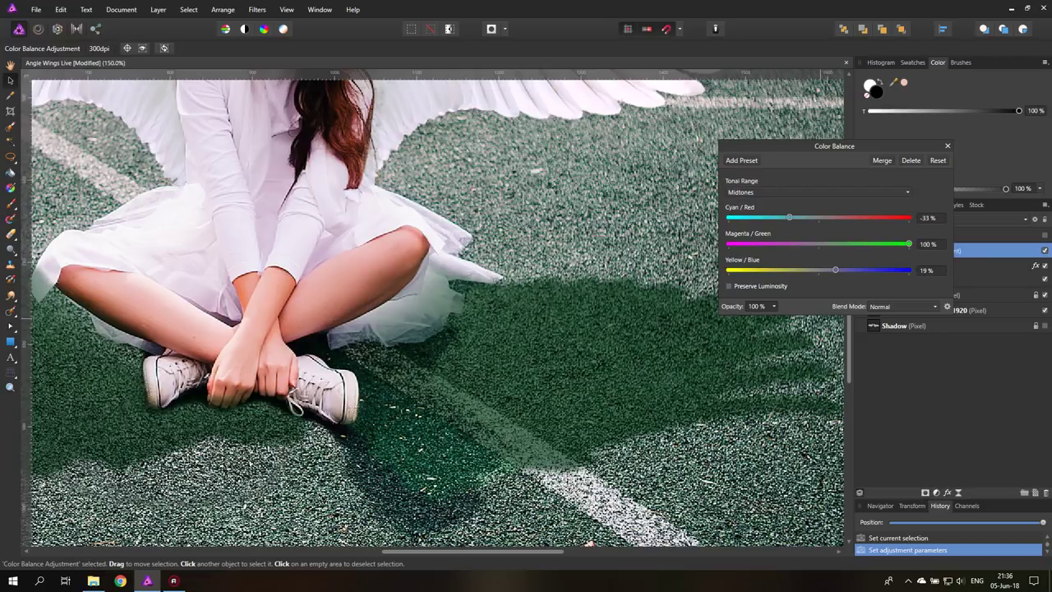
pyautogui.moveTo(779, 217); pyautogui.dragTo(892, 217)
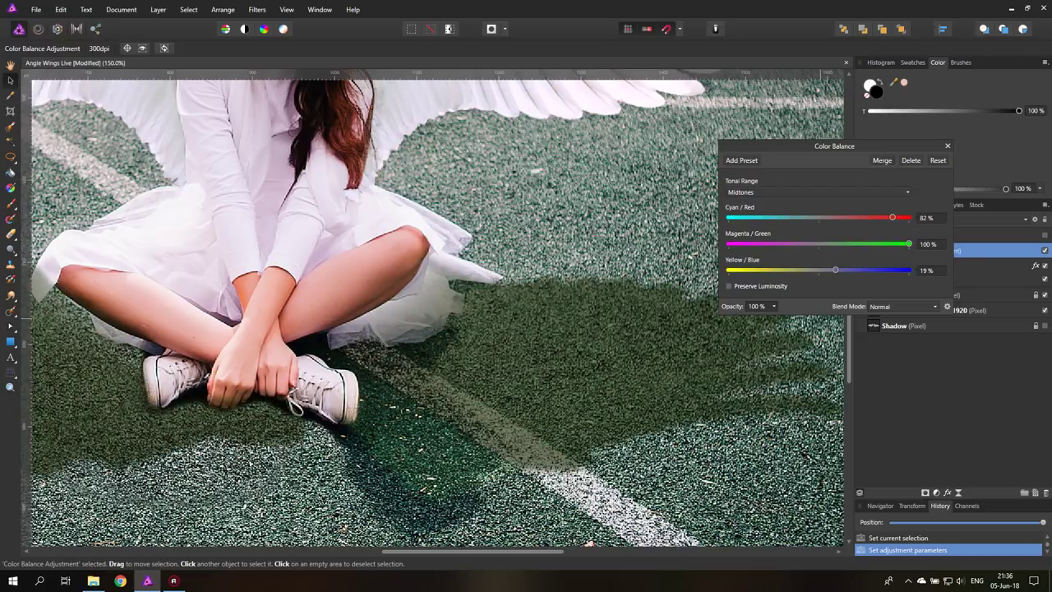
pyautogui.click(947, 145)
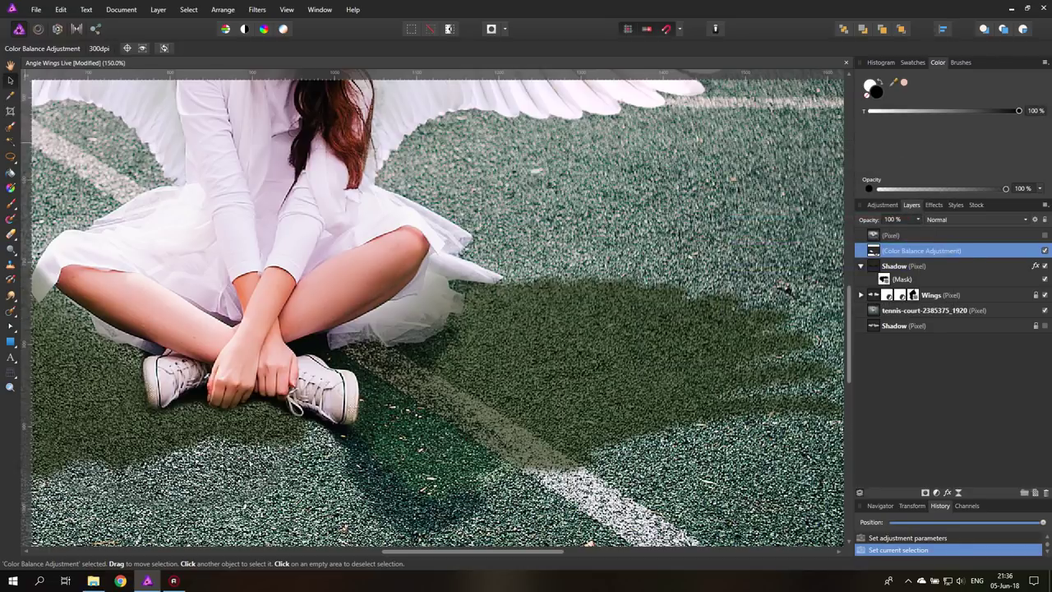
# Paint black on the Color Balance adjustment over the original shadow beside the shoe to remove the tint there.
pyautogui.press('b')
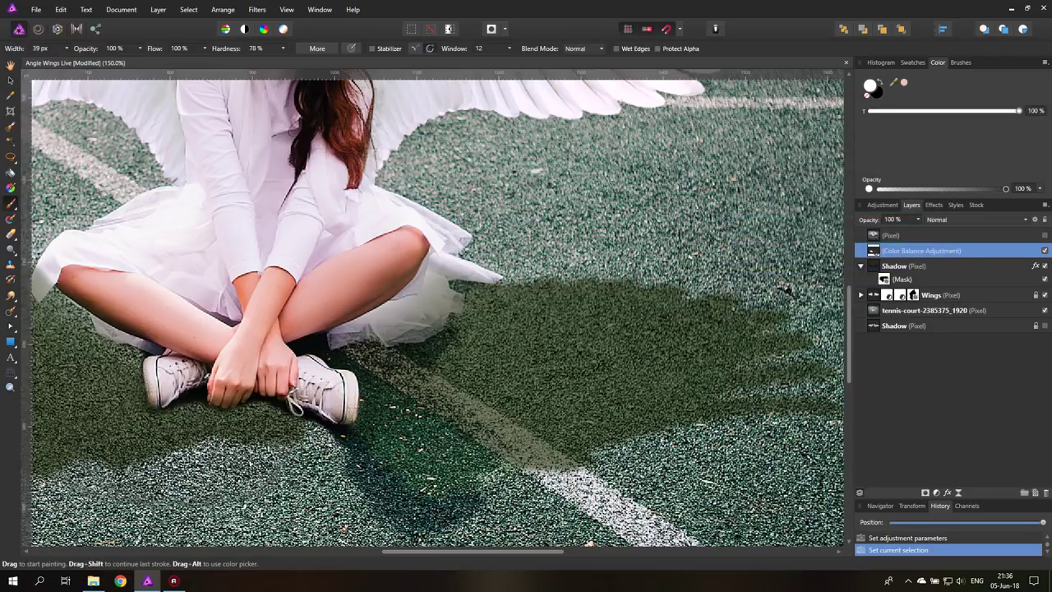
pyautogui.click(882, 82)
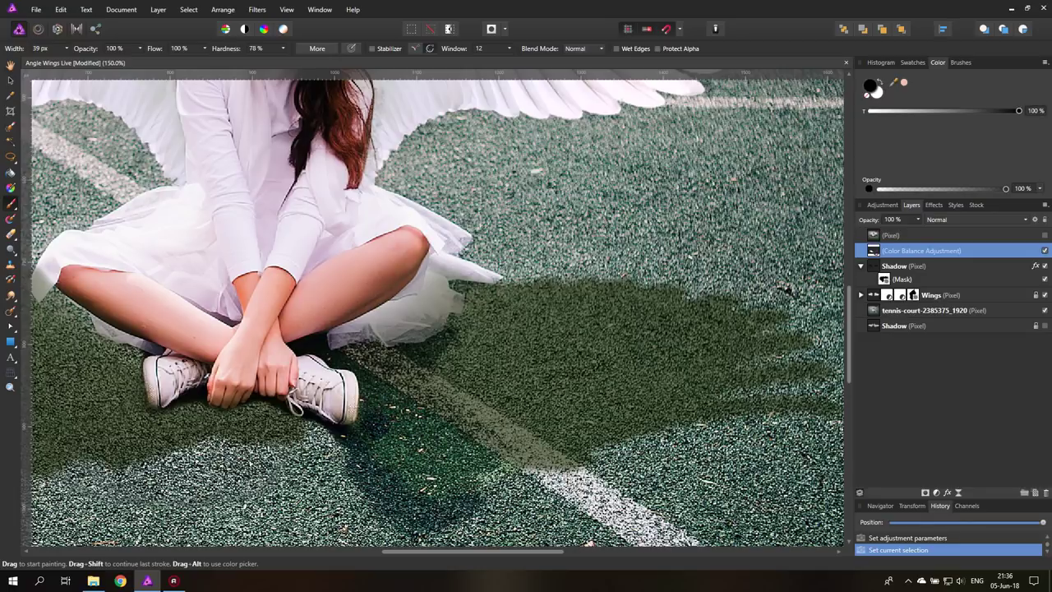
pyautogui.moveTo(375, 436); pyautogui.dragTo(368, 416)
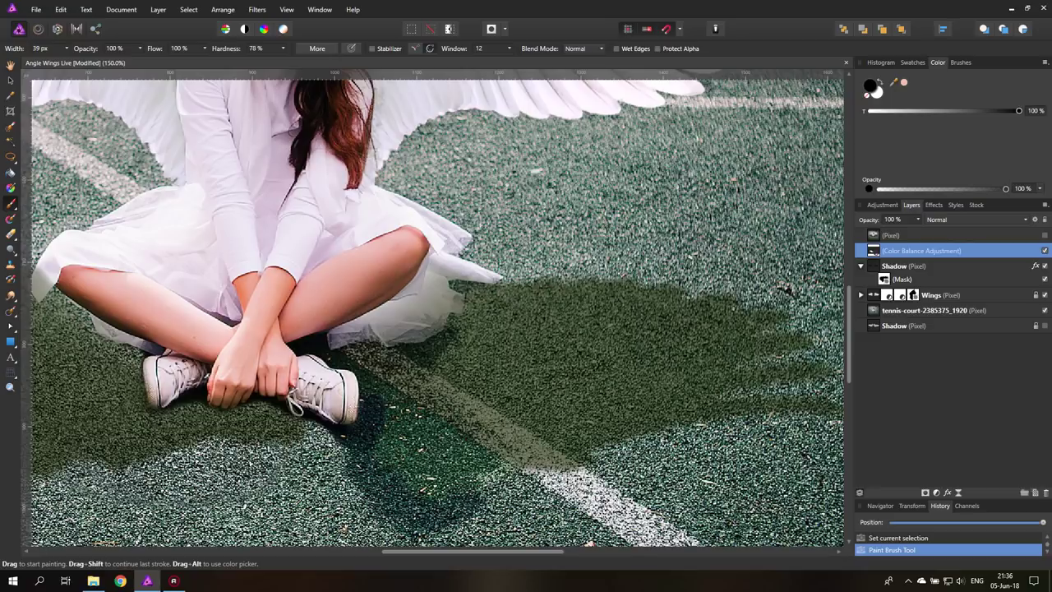
pyautogui.moveTo(388, 390)
pyautogui.mouseDown()
pyautogui.moveTo(430, 439)
pyautogui.moveTo(444, 431)
pyautogui.moveTo(493, 460)
pyautogui.moveTo(414, 488)
pyautogui.mouseUp()
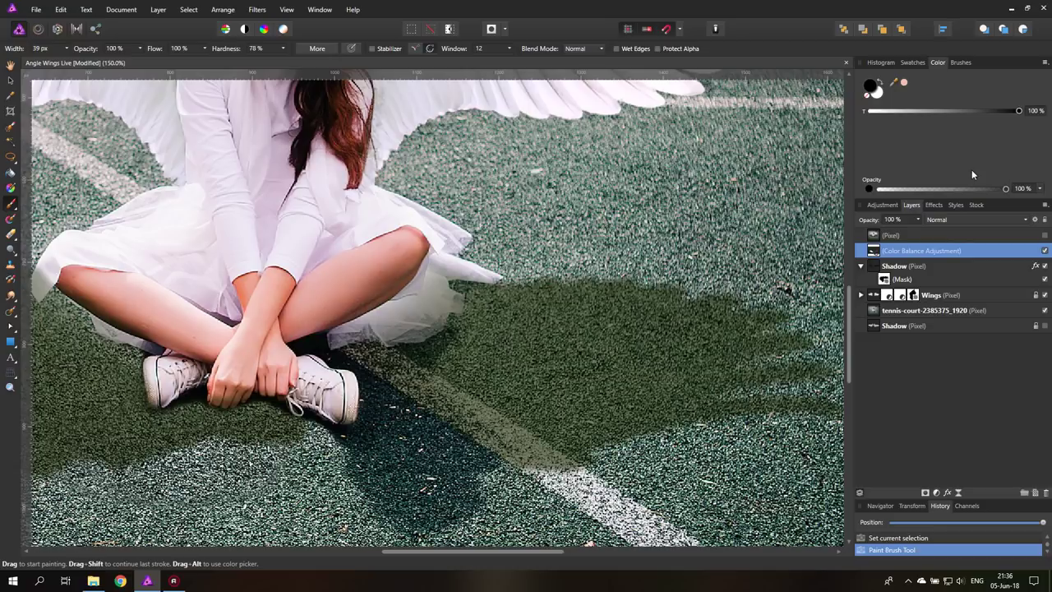
# Rebalance the Color Balance midtones to match the original shadow, with Cyan/Red at about -87% and Magenta/Green pulled back from full green.
pyautogui.doubleClick(872, 252)
pyautogui.moveTo(892, 217); pyautogui.dragTo(809, 217)
pyautogui.moveTo(908, 244); pyautogui.dragTo(740, 217)
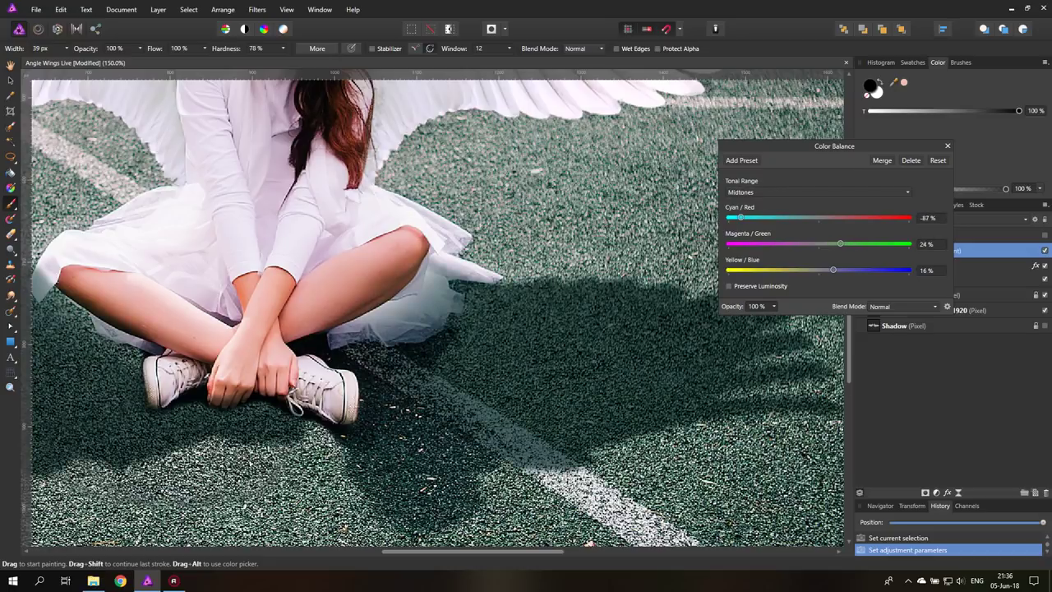
pyautogui.moveTo(833, 244); pyautogui.dragTo(802, 244)
pyautogui.moveTo(740, 217)
pyautogui.mouseDown()
pyautogui.moveTo(766, 217)
pyautogui.moveTo(728, 217)
pyautogui.moveTo(740, 217)
pyautogui.mouseUp()
pyautogui.click(947, 146)
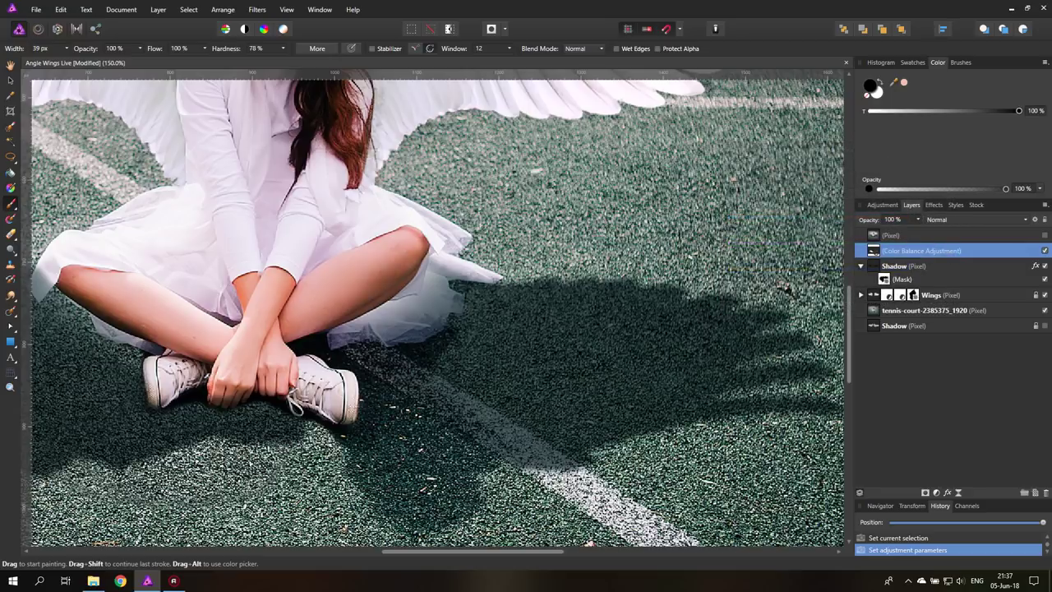
# Paint white on the Shadow layer's mask below the skirt and knee on the image's left to fill the gap in the wing shadow.
pyautogui.hotkey('ctrl', '0')
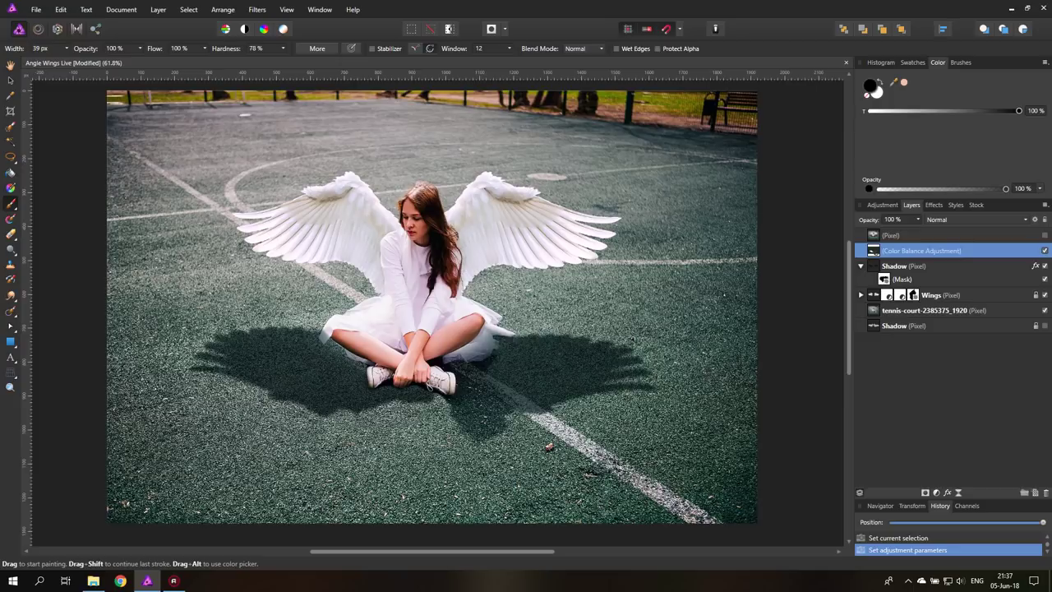
pyautogui.click(10, 386)
pyautogui.click(326, 345)
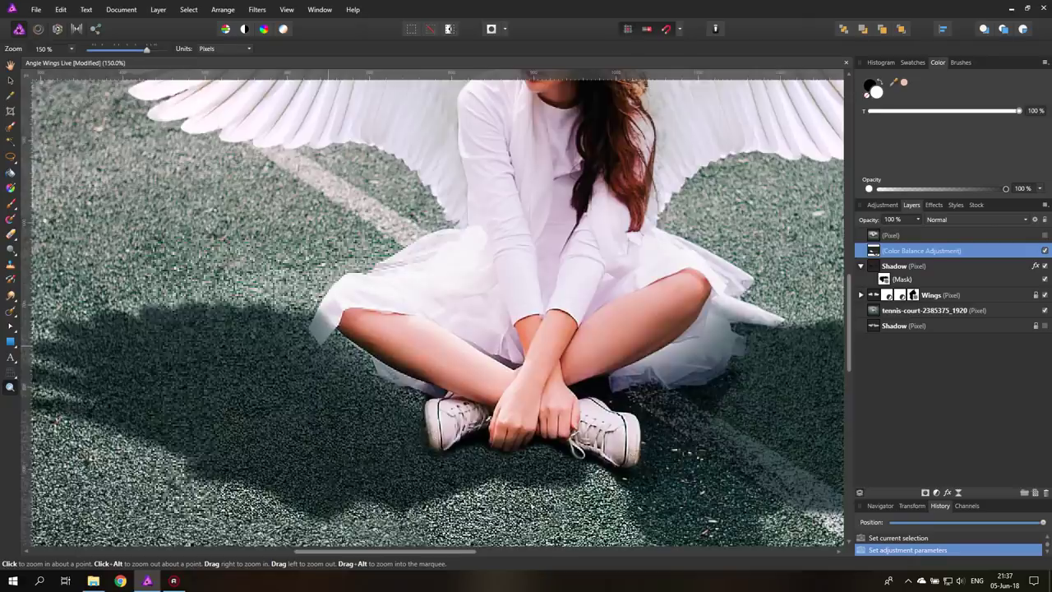
pyautogui.click(327, 349)
pyautogui.keyDown('alt'); pyautogui.click(457, 421); pyautogui.keyUp('alt')
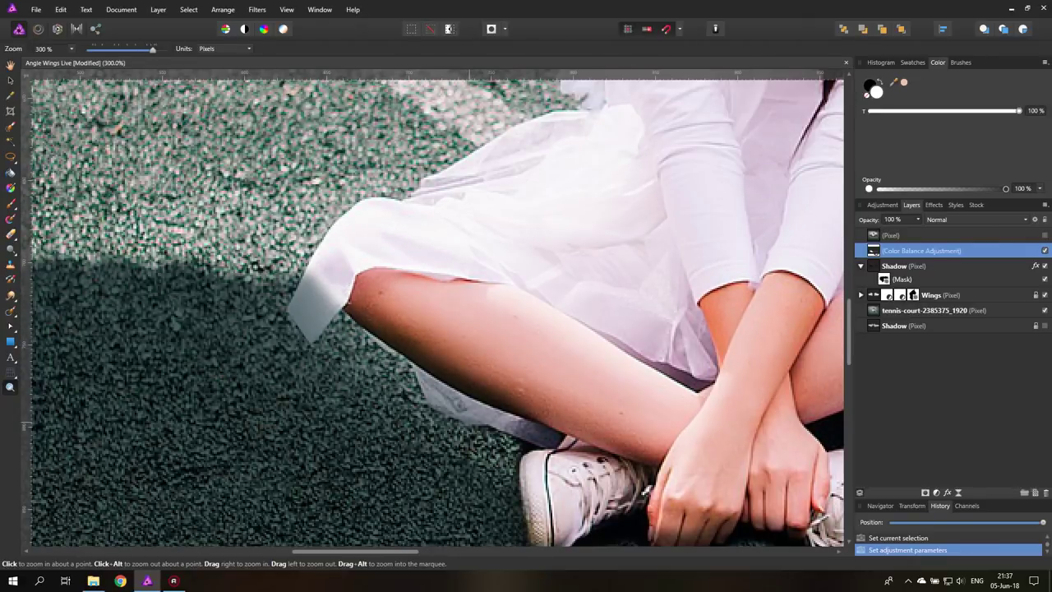
pyautogui.keyDown('alt'); pyautogui.click(468, 421); pyautogui.keyUp('alt')
pyautogui.scroll(-1, 468, 422)
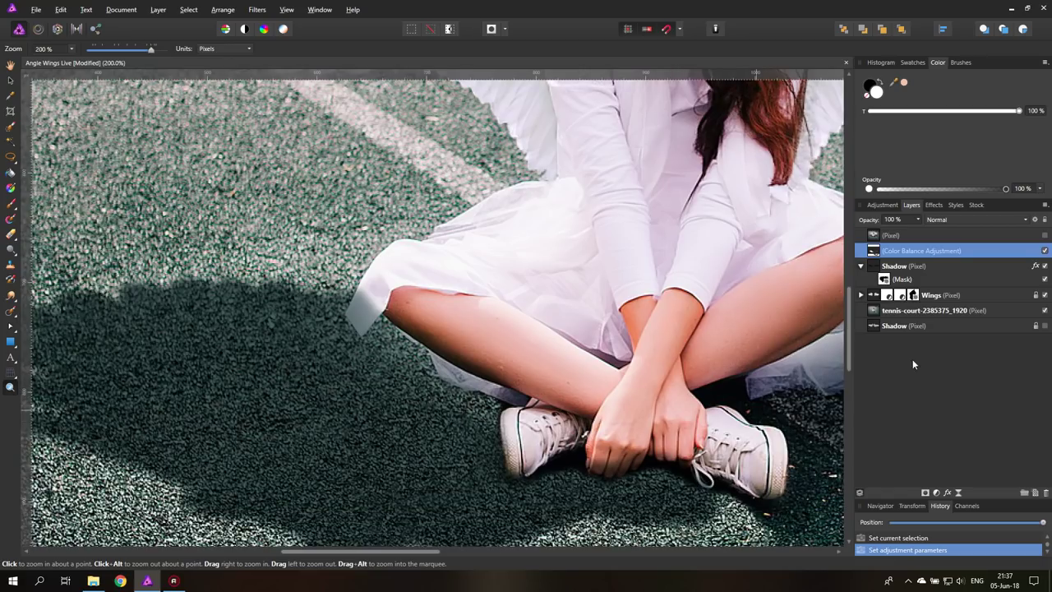
pyautogui.click(879, 267)
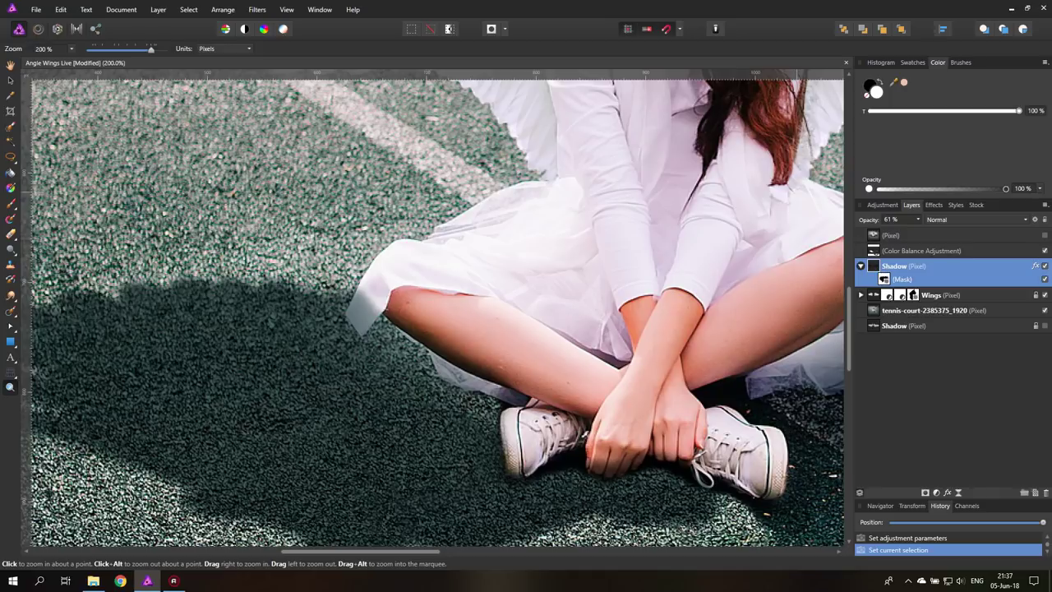
pyautogui.click(11, 204)
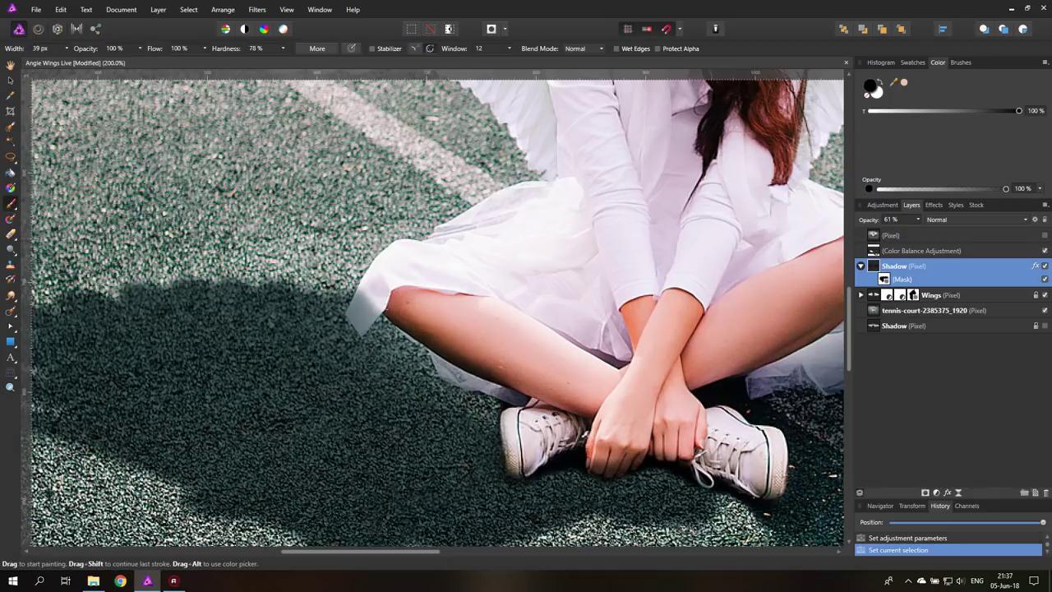
pyautogui.click(881, 83)
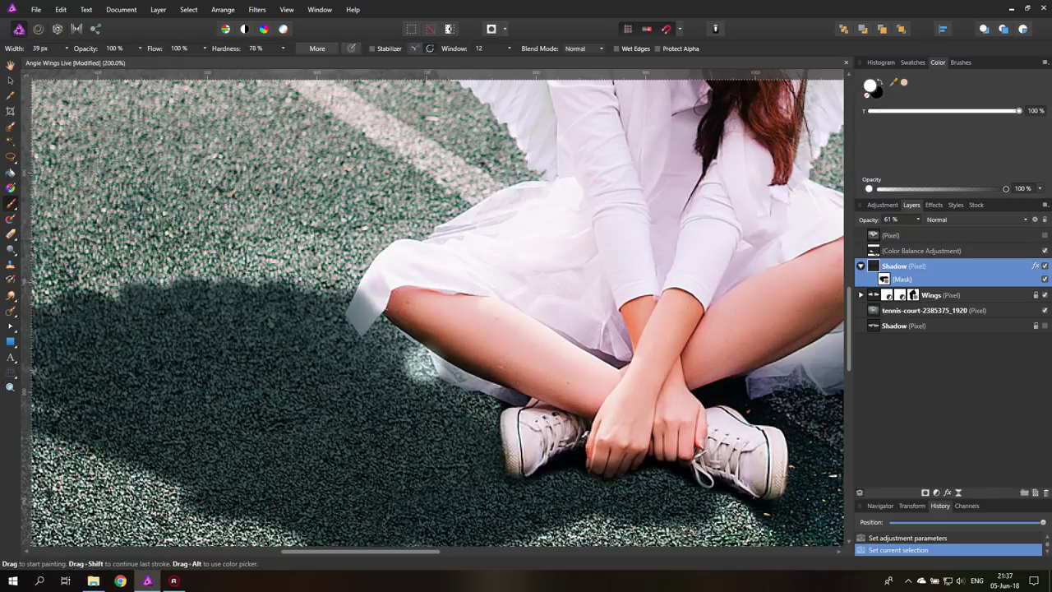
pyautogui.click(885, 280)
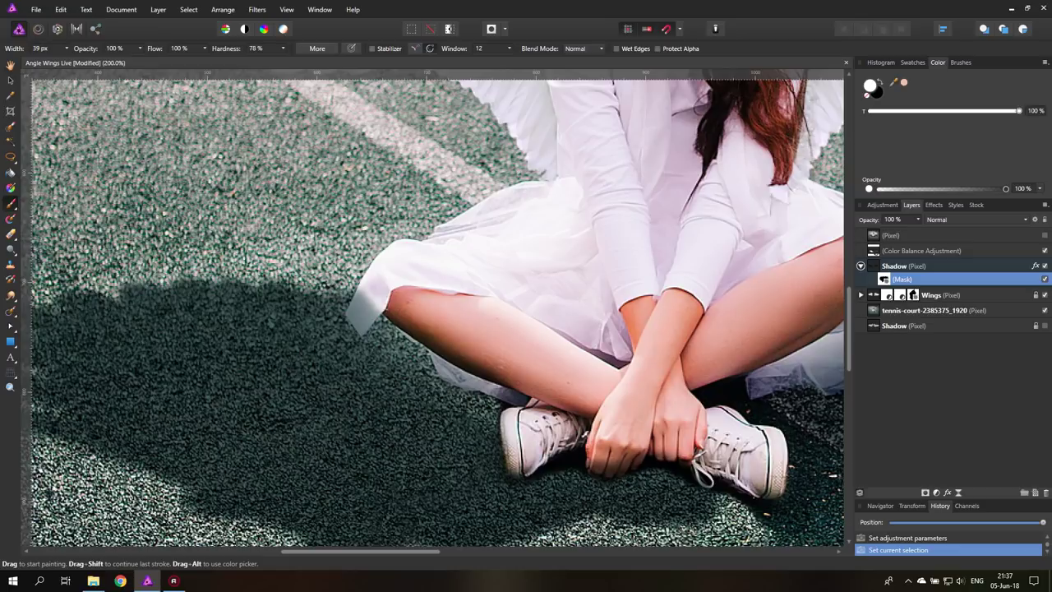
pyautogui.moveTo(383, 339)
pyautogui.mouseDown()
pyautogui.moveTo(461, 401)
pyautogui.moveTo(474, 399)
pyautogui.moveTo(437, 368)
pyautogui.moveTo(488, 398)
pyautogui.moveTo(401, 320)
pyautogui.moveTo(501, 390)
pyautogui.moveTo(401, 320)
pyautogui.mouseUp()
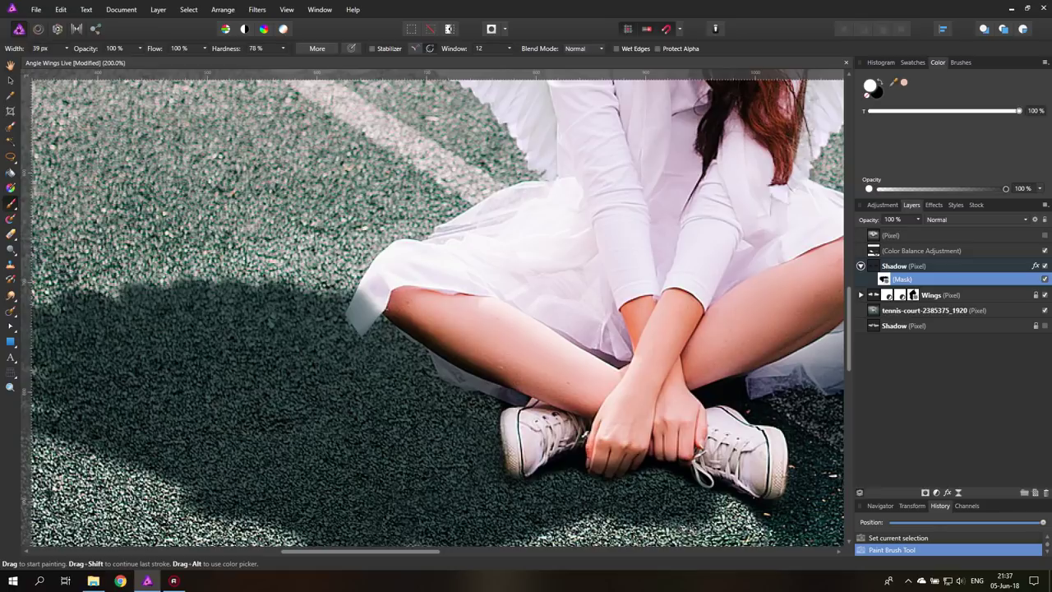
pyautogui.press('x')
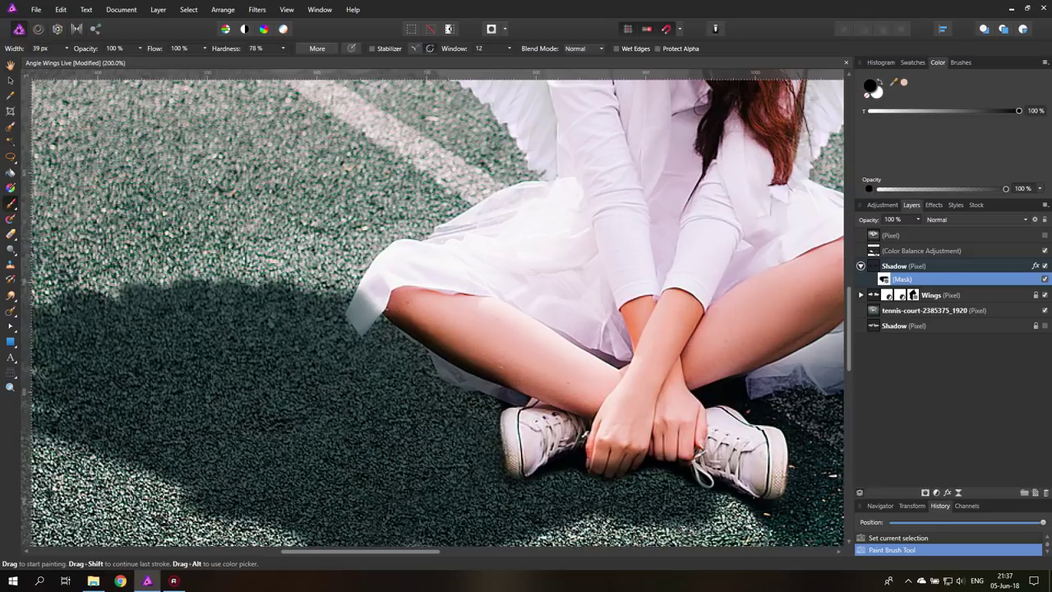
pyautogui.click(67, 47)
pyautogui.moveTo(69, 61); pyautogui.dragTo(54, 63)
pyautogui.click(9, 80)
# Review the whole image with no layer selected and compare it with the topmost pixel layer shown and hidden.
pyautogui.hotkey('ctrl', '0')
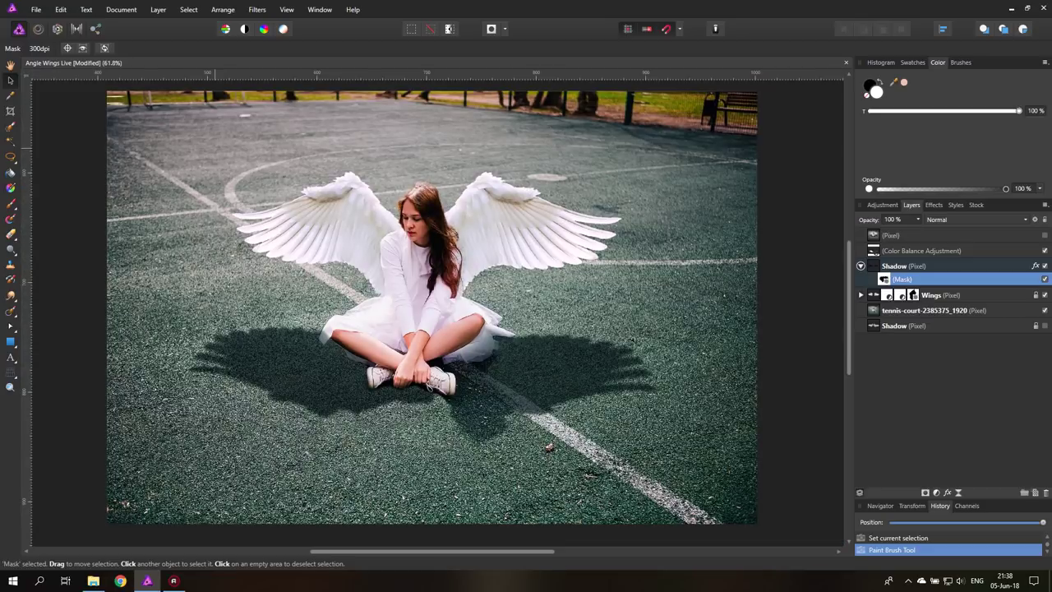
pyautogui.hotkey('ctrl', 'd')
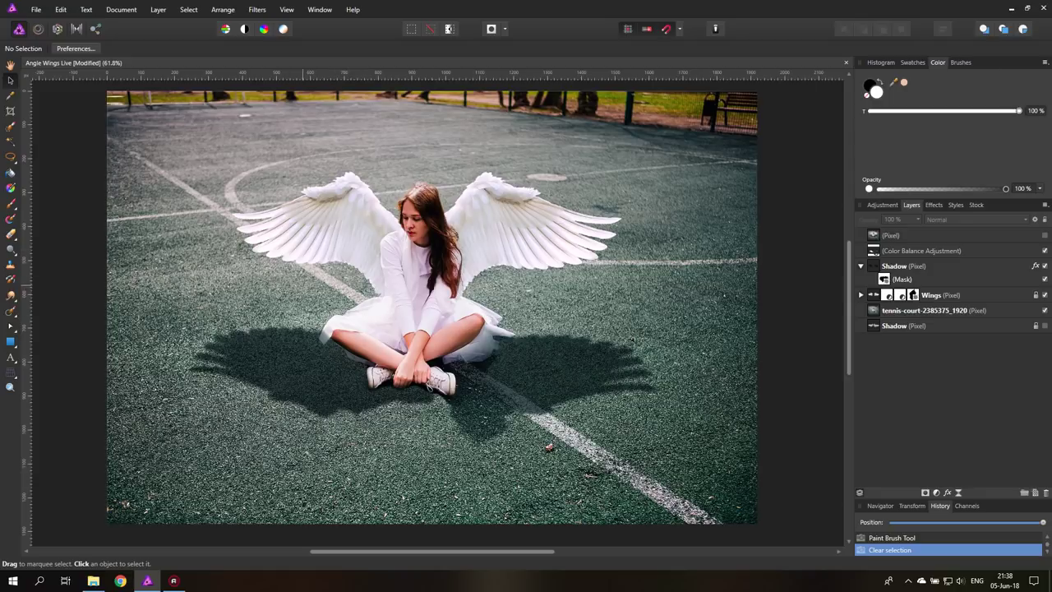
pyautogui.click(1045, 235)
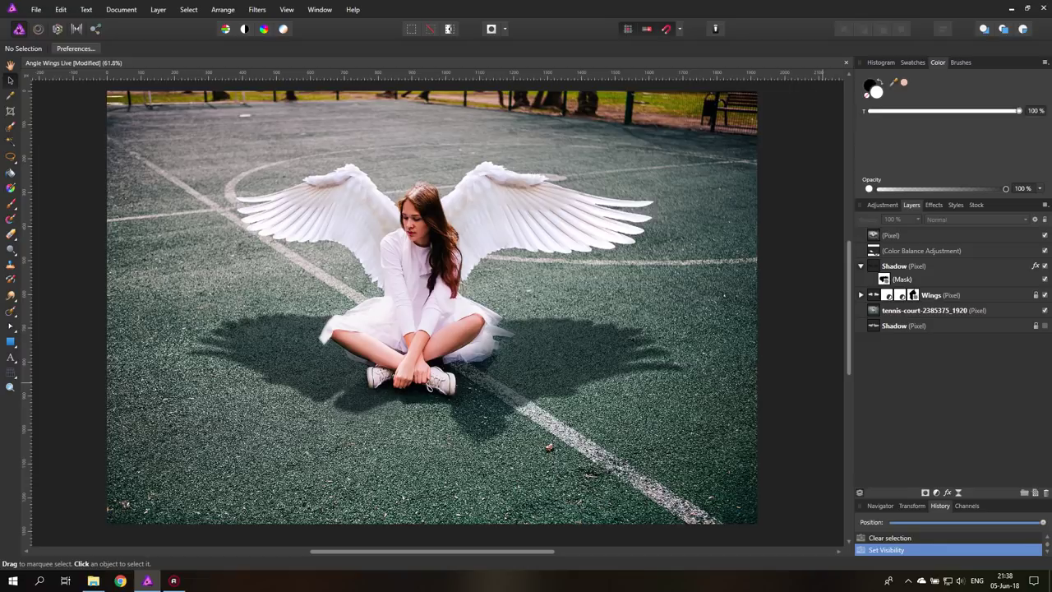
pyautogui.click(1044, 235)
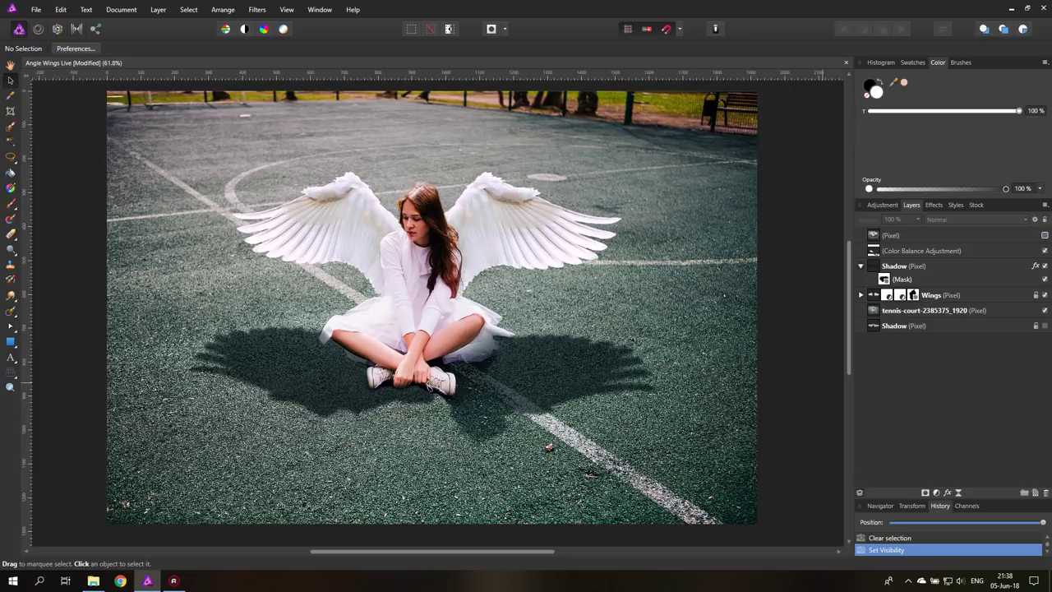